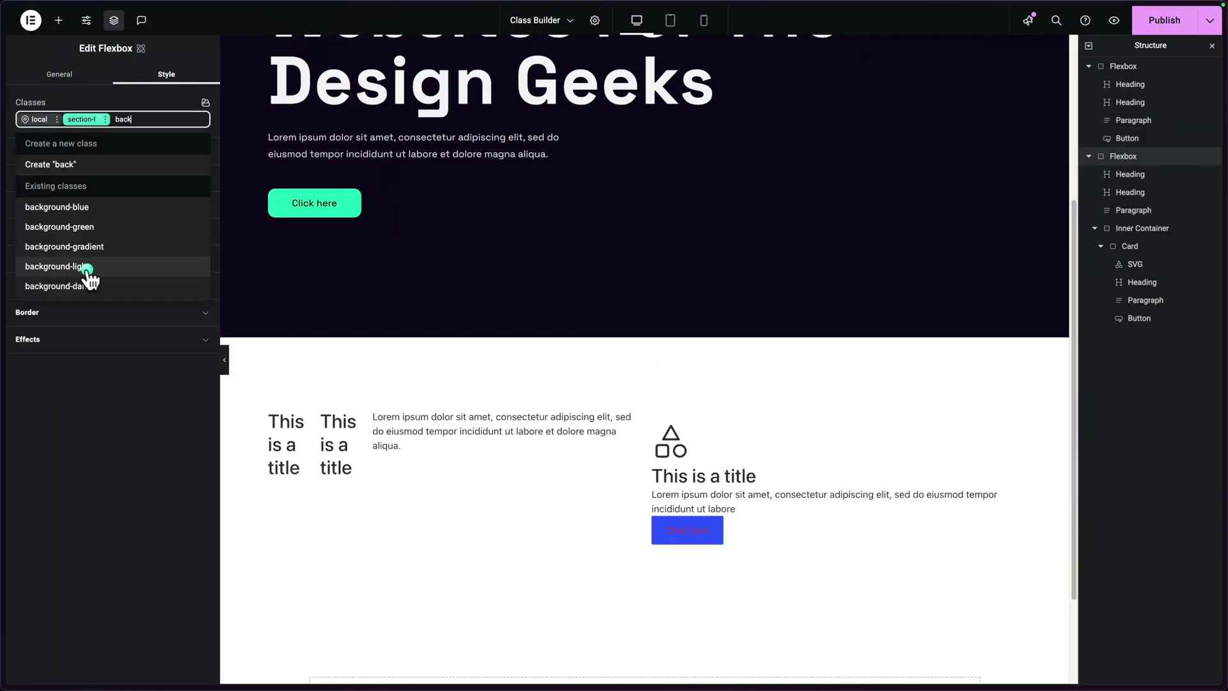
# - Select the second section's top heading for class styling, and apply the existing text-align-center class to that section's paragraph
pyautogui.click(642, 420)
pyautogui.click(167, 74)
pyautogui.click(119, 118)
pyautogui.click(645, 450)
pyautogui.click(118, 119)
pyautogui.write('text')
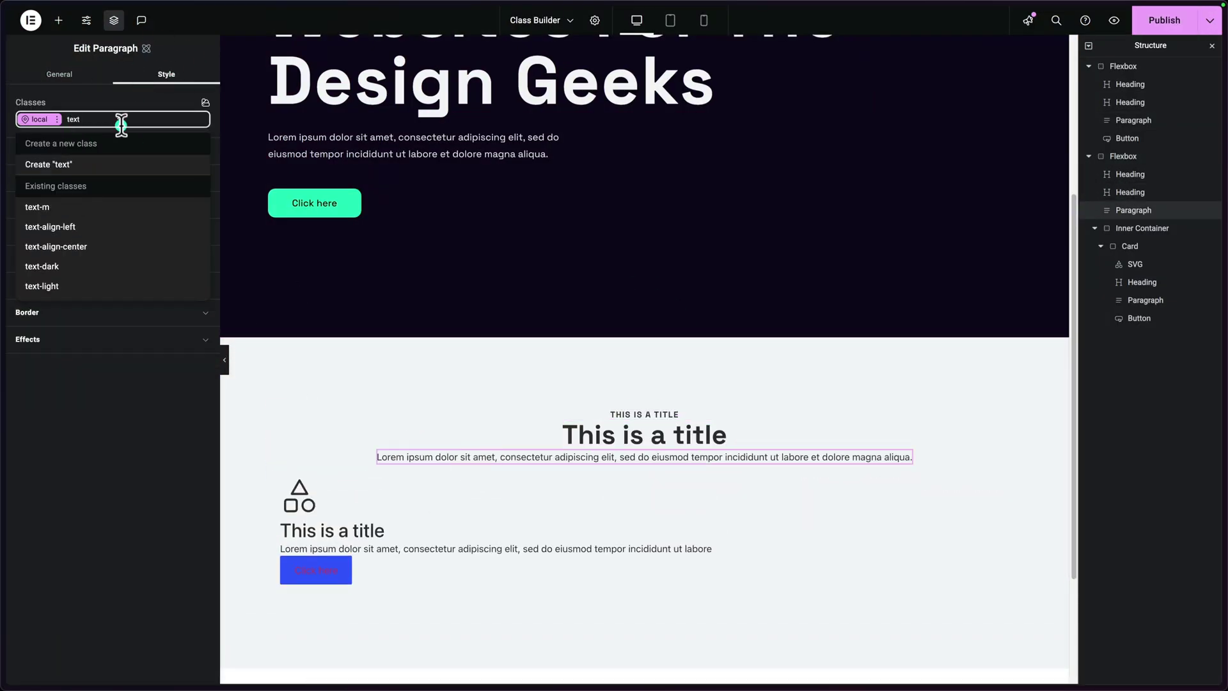
pyautogui.click(55, 247)
# - Apply one of the existing card classes to the Card inside the Inner Container
pyautogui.click(1130, 246)
pyautogui.click(119, 119)
pyautogui.write('card')
pyautogui.click(36, 246)
# - Apply the existing icon-m class to the card's SVG icon
pyautogui.click(301, 329)
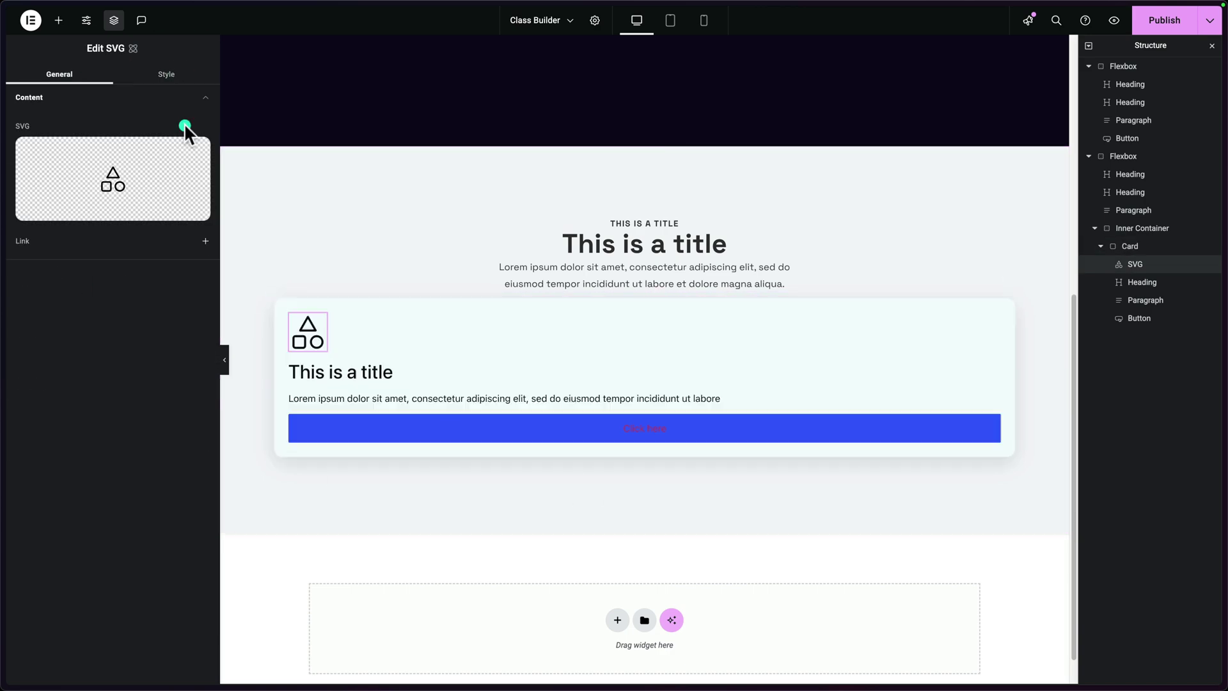
pyautogui.click(166, 74)
pyautogui.click(119, 119)
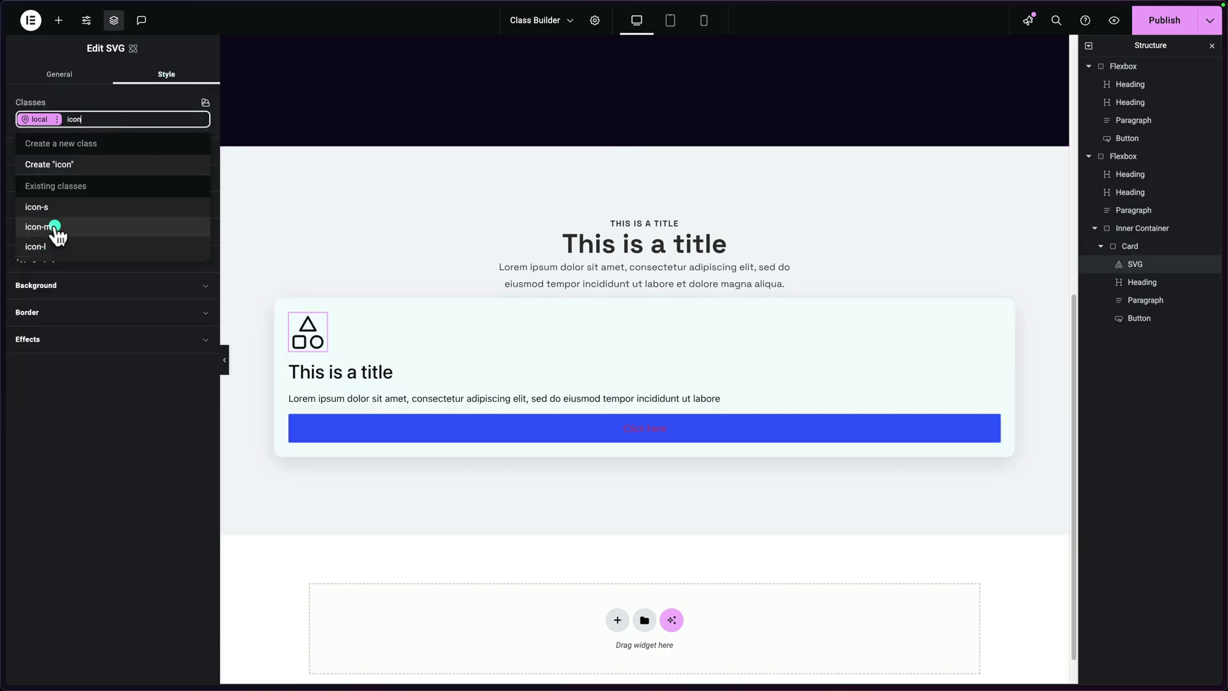
pyautogui.click(55, 230)
# - Apply the existing header-s class to the card's heading
pyautogui.click(1142, 282)
pyautogui.write('heading')
pyautogui.click(51, 228)
# - Apply the align-self-left, button-s and background-blue classes to the card's button
pyautogui.click(1139, 318)
pyautogui.write('align')
pyautogui.click(74, 266)
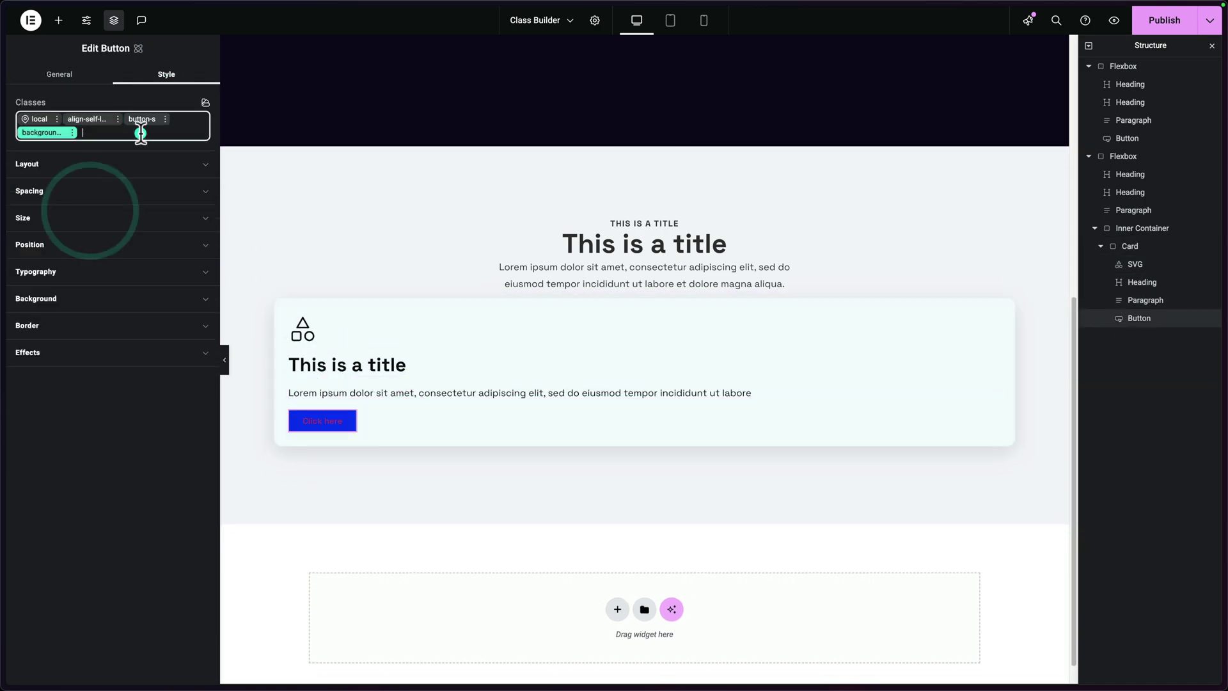
# - Duplicate the finished card twice inside the Inner Container
pyautogui.click(1108, 314)
pyautogui.hotkey('ctrl', 'd')
pyautogui.hotkey('ctrl', 'd')
# - Apply the gap-m class to the Inner Container that holds the cards
pyautogui.click(1124, 228)
pyautogui.click(167, 74)
pyautogui.click(118, 119)
pyautogui.write('gap-m')
pyautogui.click(646, 139)
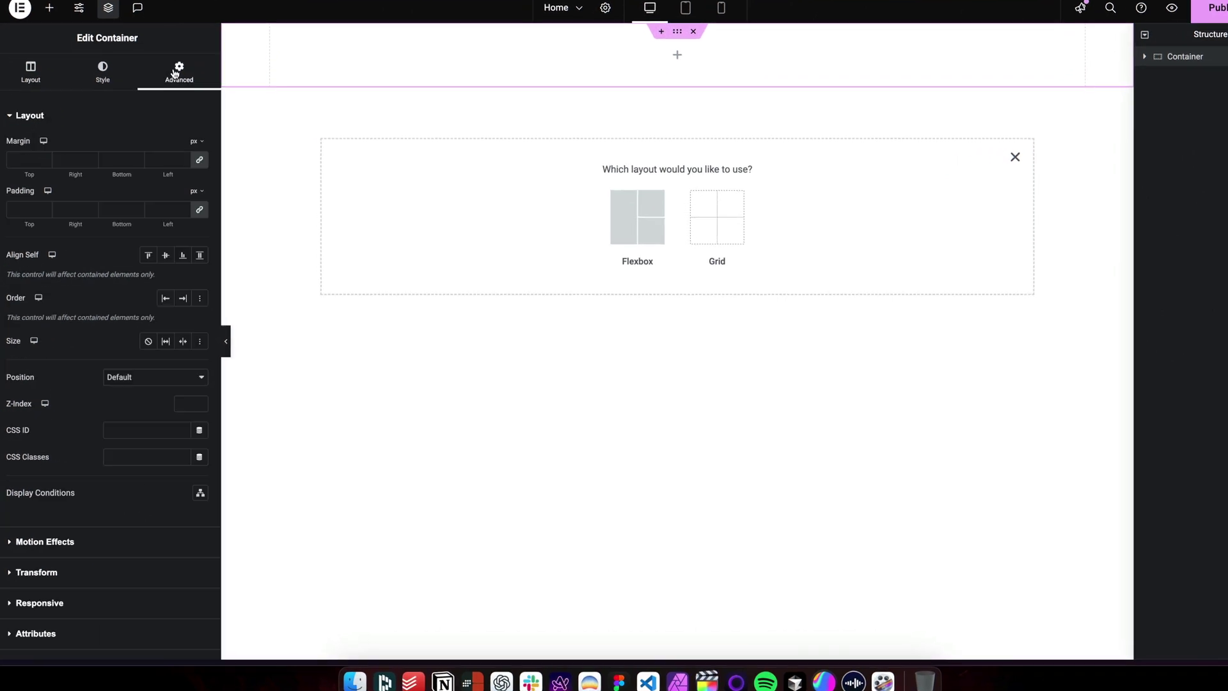
# - Enter section-a as the CSS class of the empty container on the Home page
pyautogui.click(125, 457)
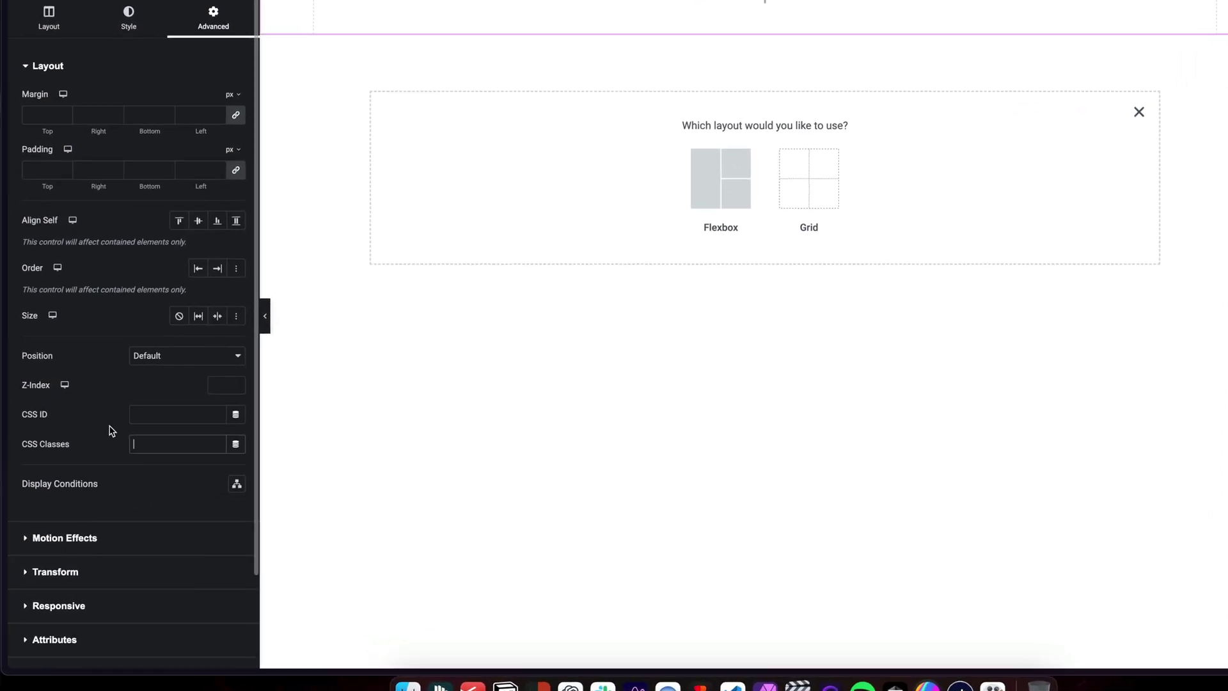
pyautogui.write('section-a')
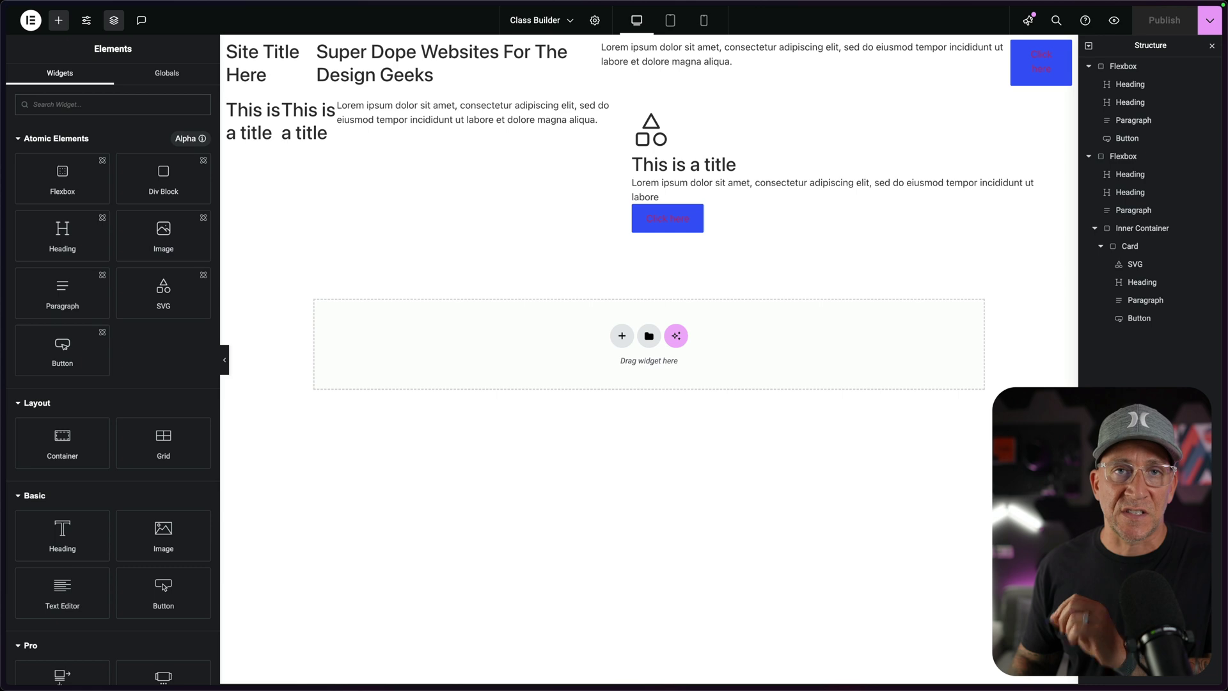
# - Apply the existing section-xxl class to the first Flexbox section, check it in the mobile preview and return to desktop
pyautogui.click(1113, 66)
pyautogui.click(137, 82)
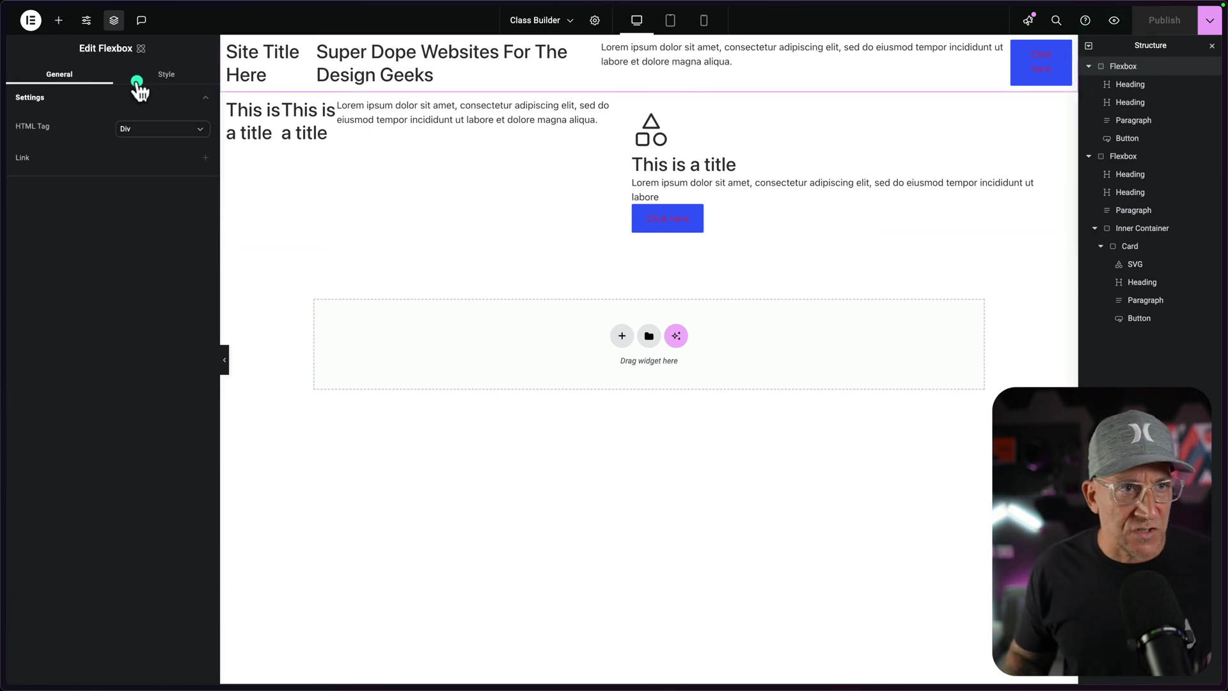
pyautogui.click(90, 120)
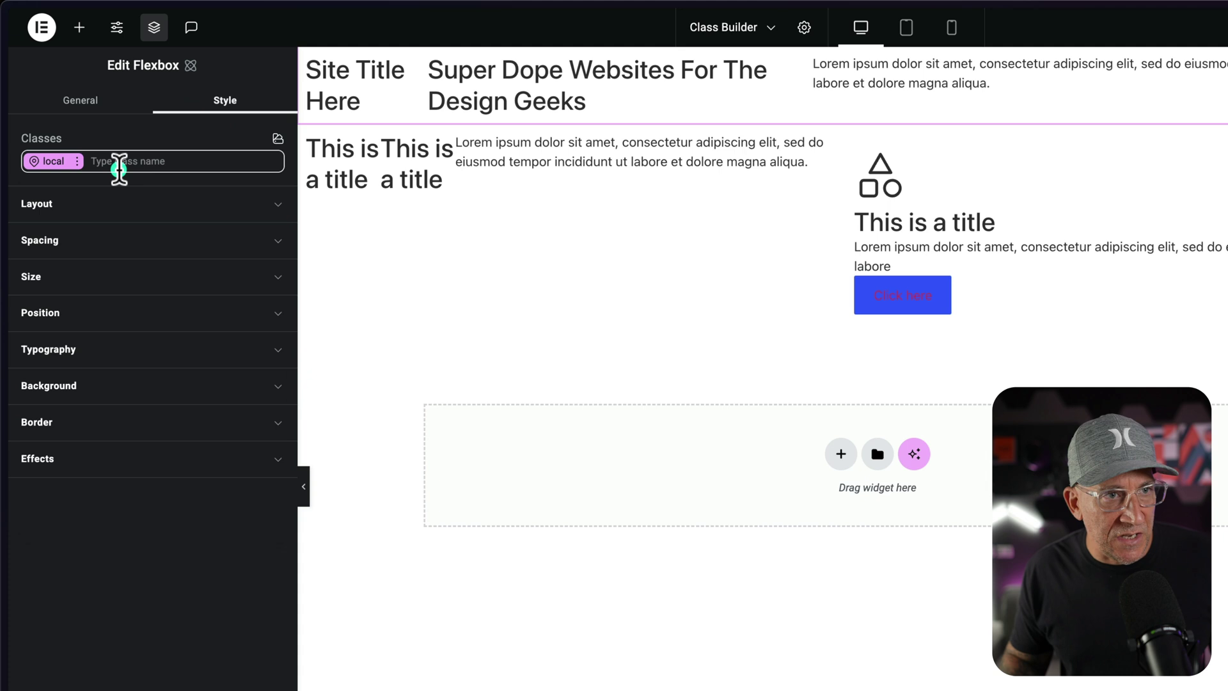
pyautogui.write('s')
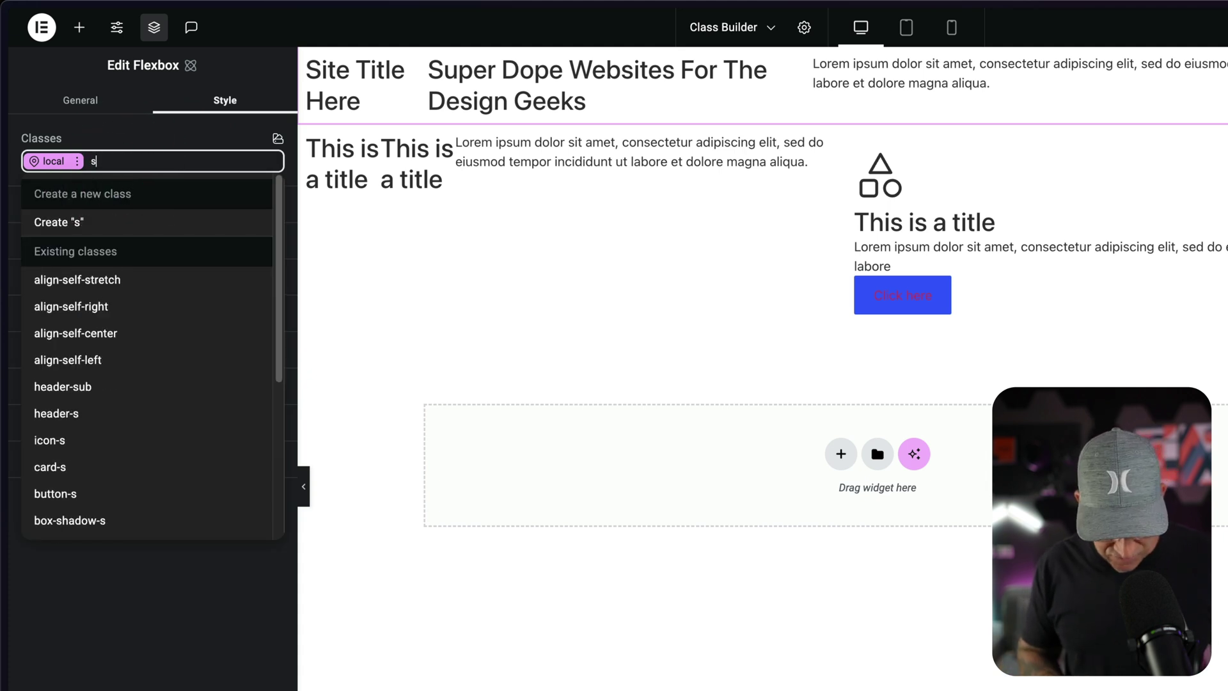
pyautogui.write('ection')
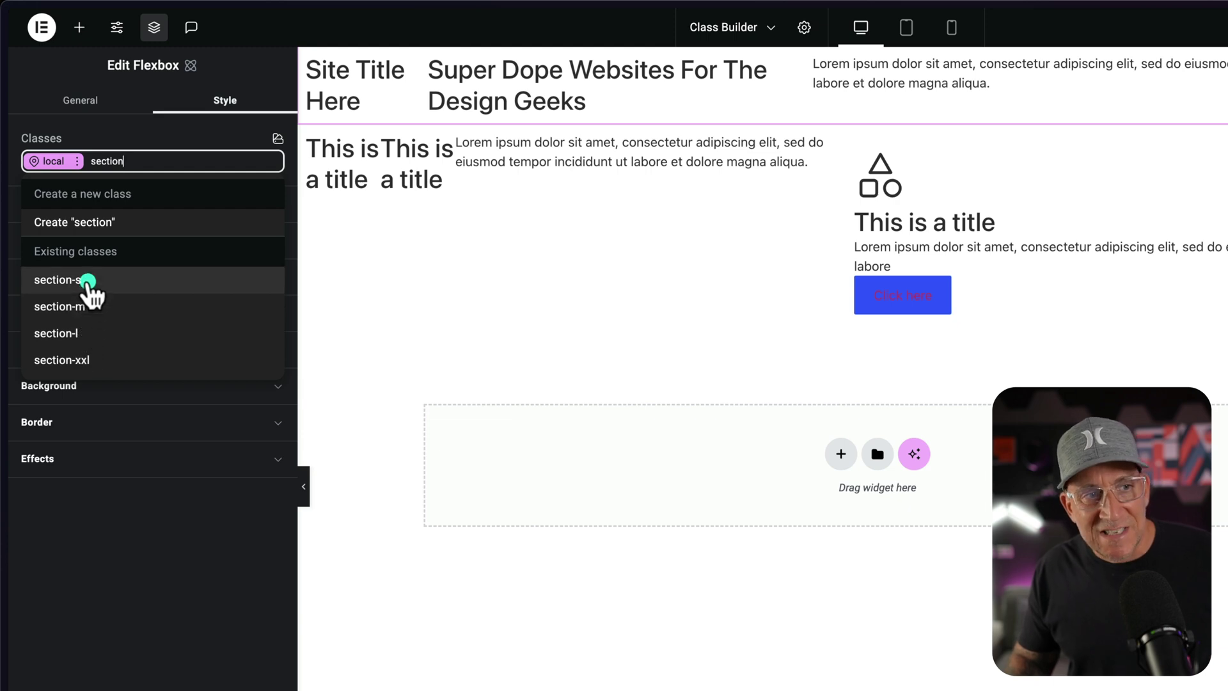
pyautogui.click(83, 359)
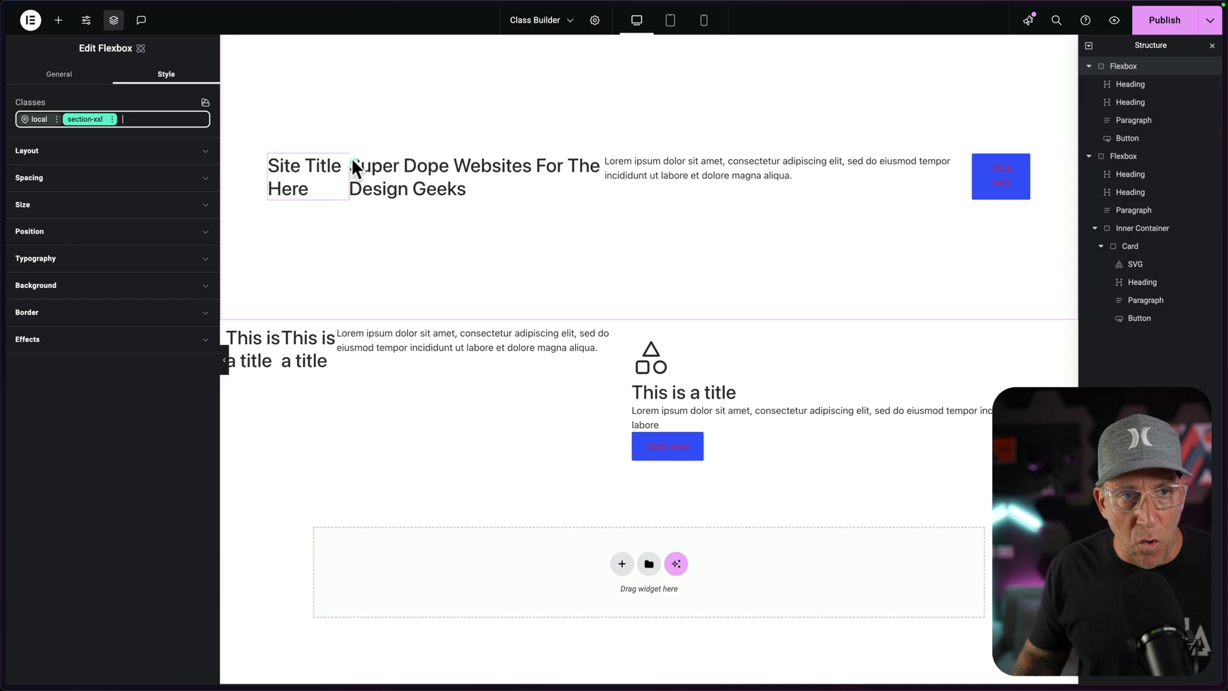
pyautogui.click(703, 20)
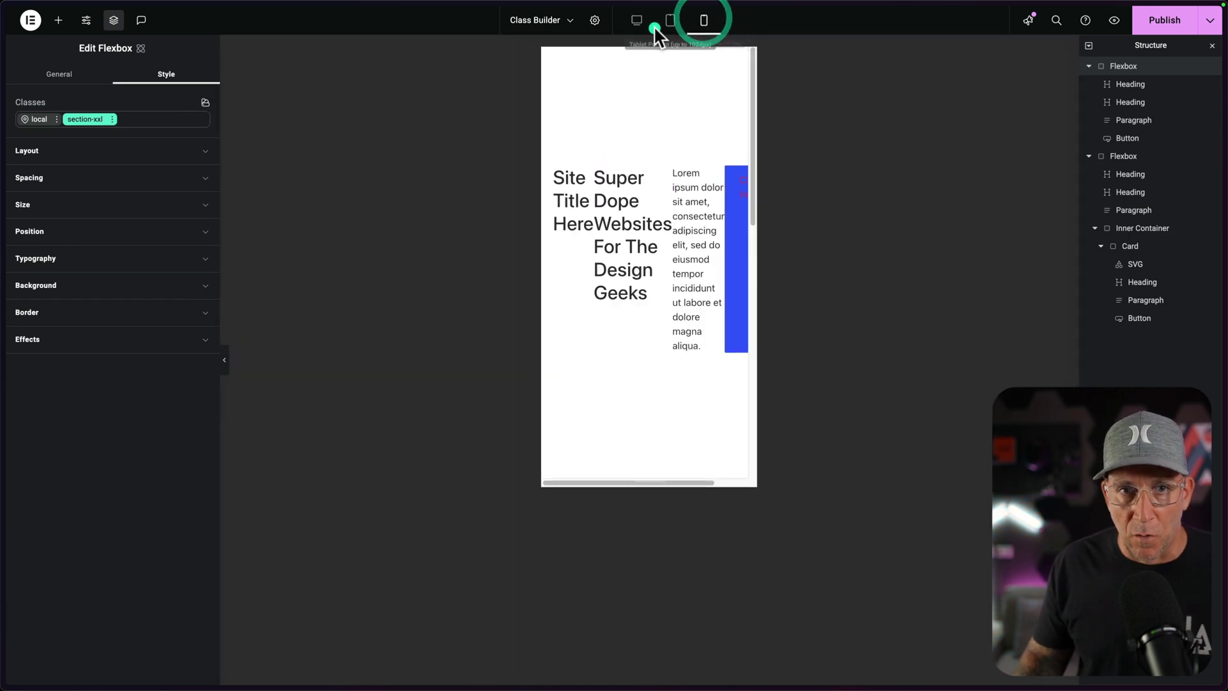
pyautogui.click(632, 21)
# - Add the flex-row and gap-m classes to the first Flexbox section
pyautogui.click(146, 109)
pyautogui.write('row')
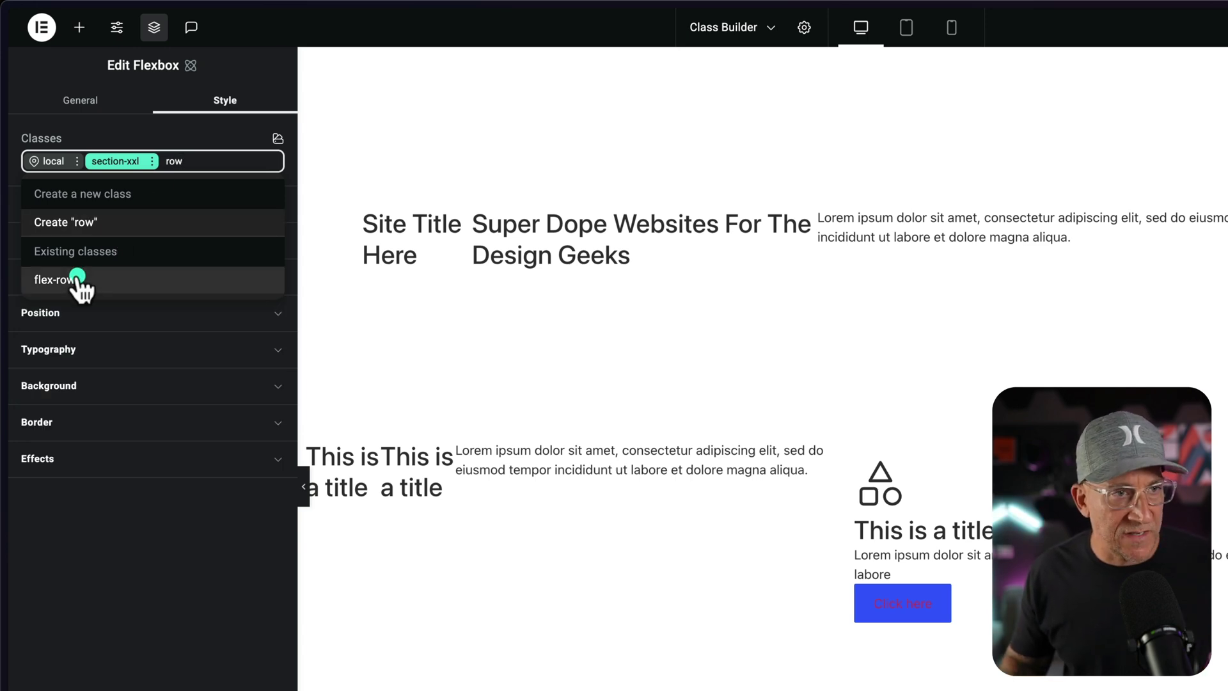
pyautogui.click(70, 280)
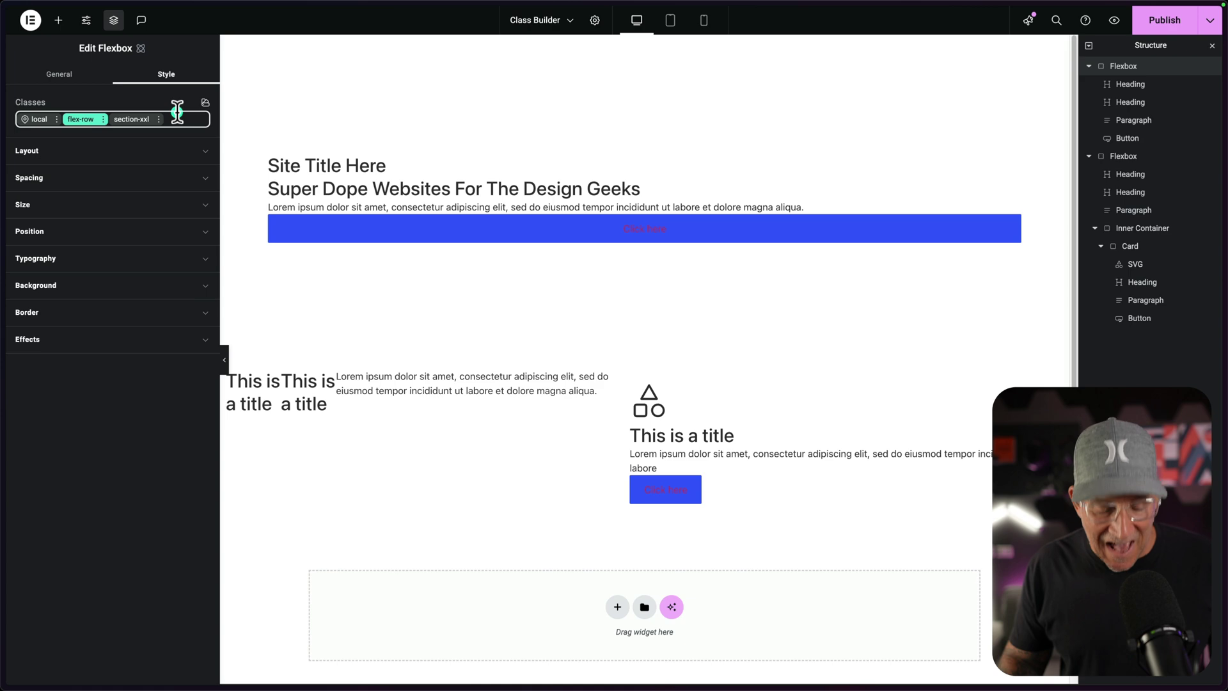
pyautogui.write('ga')
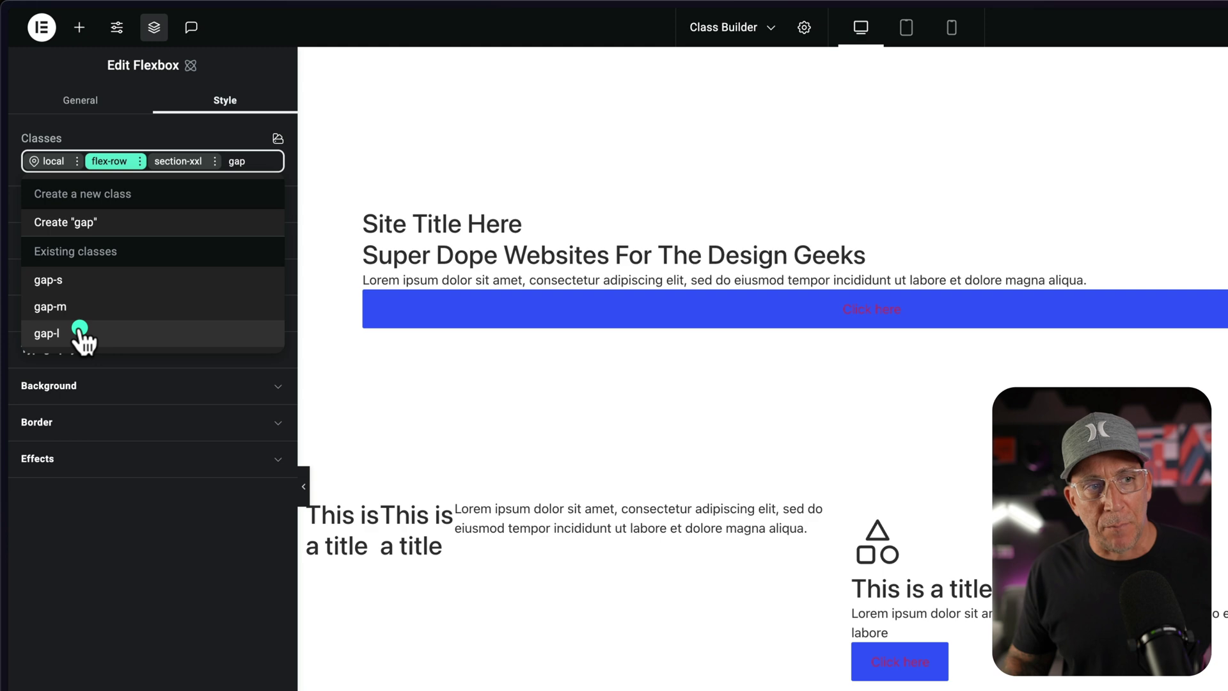
pyautogui.write('p')
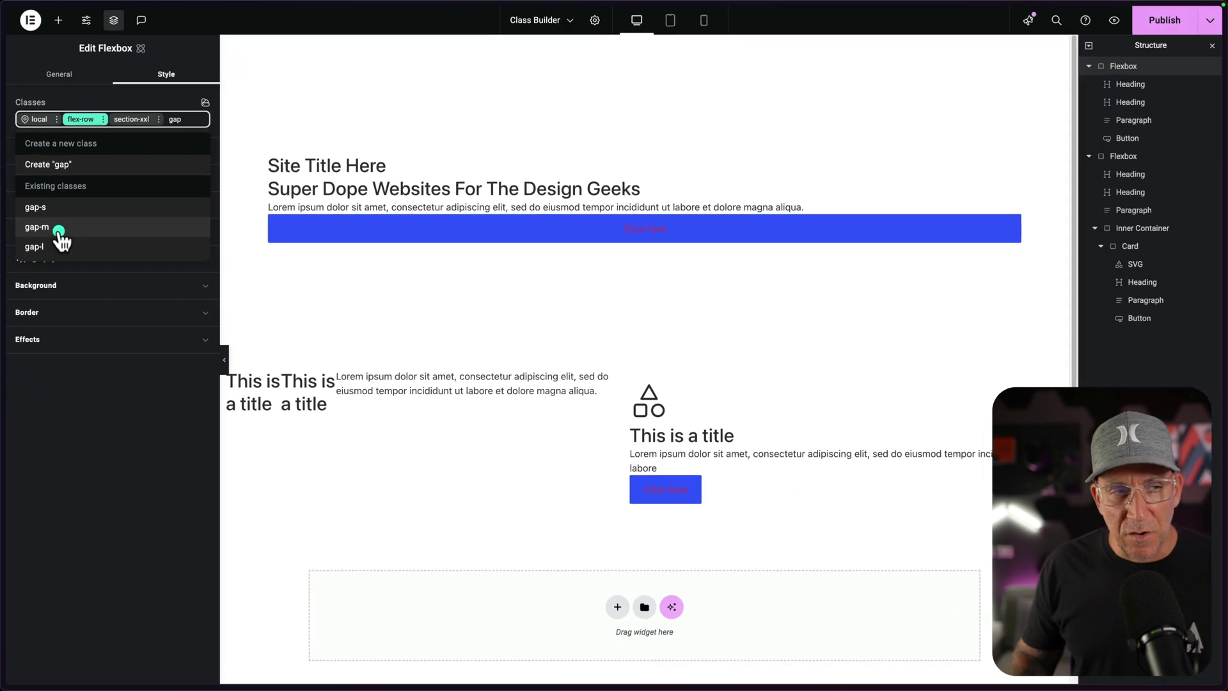
pyautogui.click(75, 308)
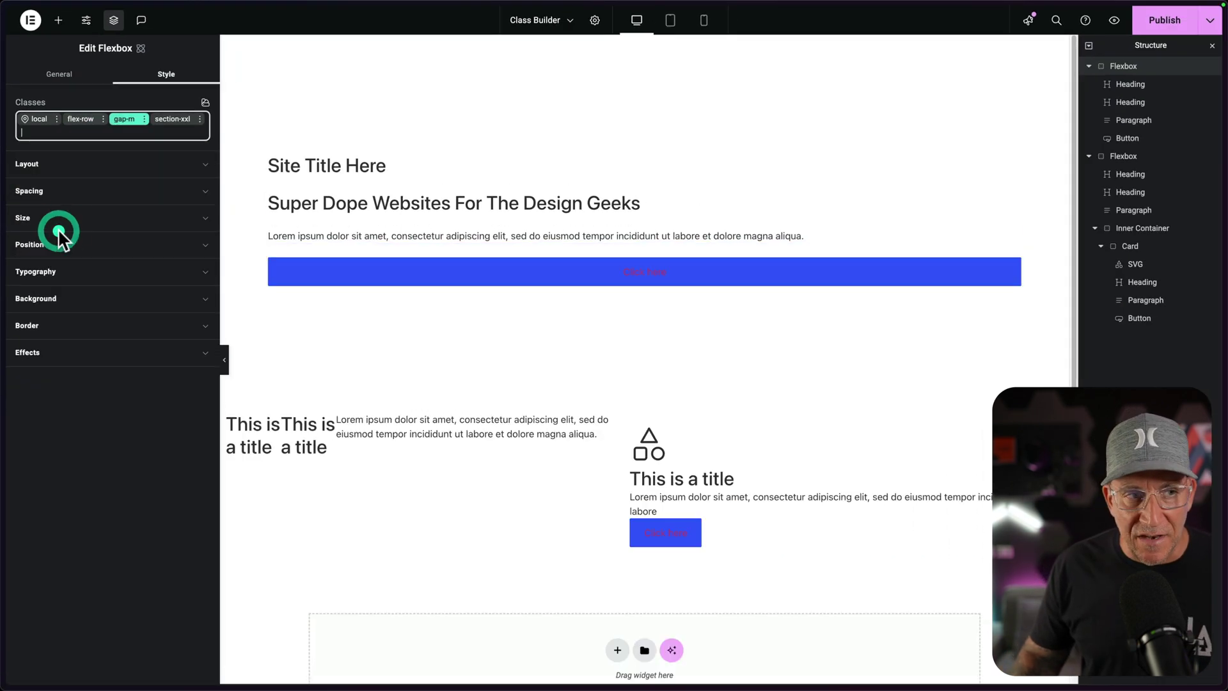
# - Apply the existing header-sub class to the "Site Title Here" heading
pyautogui.click(411, 160)
pyautogui.click(166, 75)
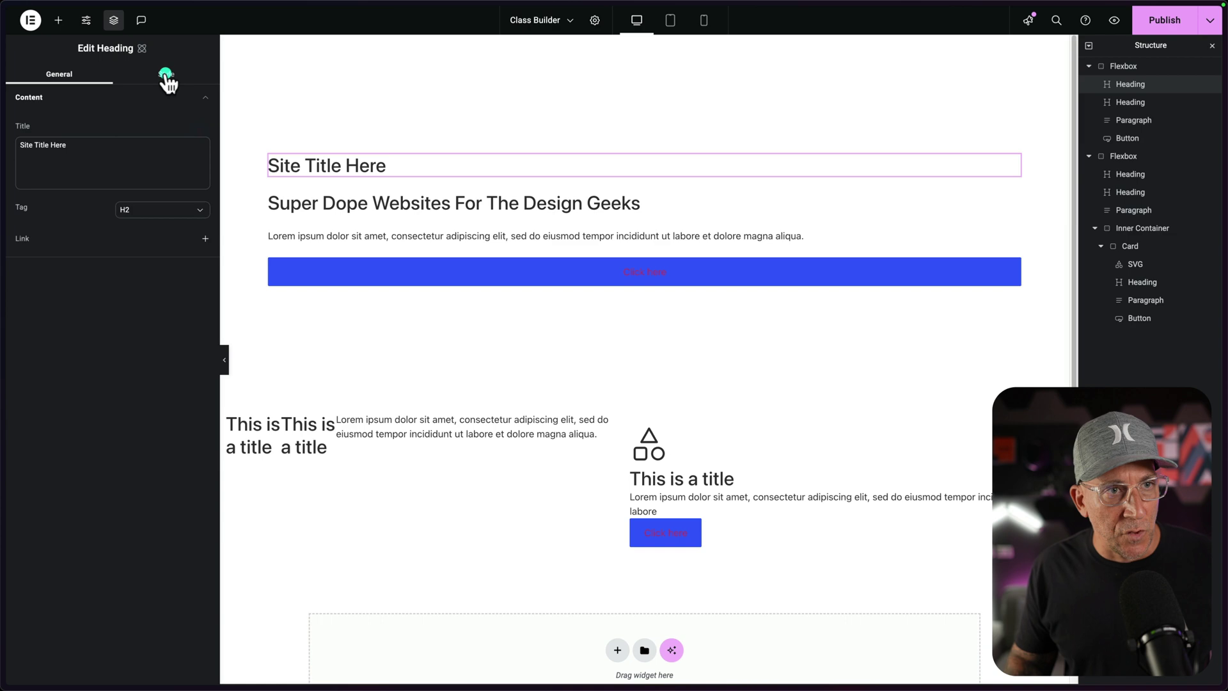
pyautogui.click(108, 119)
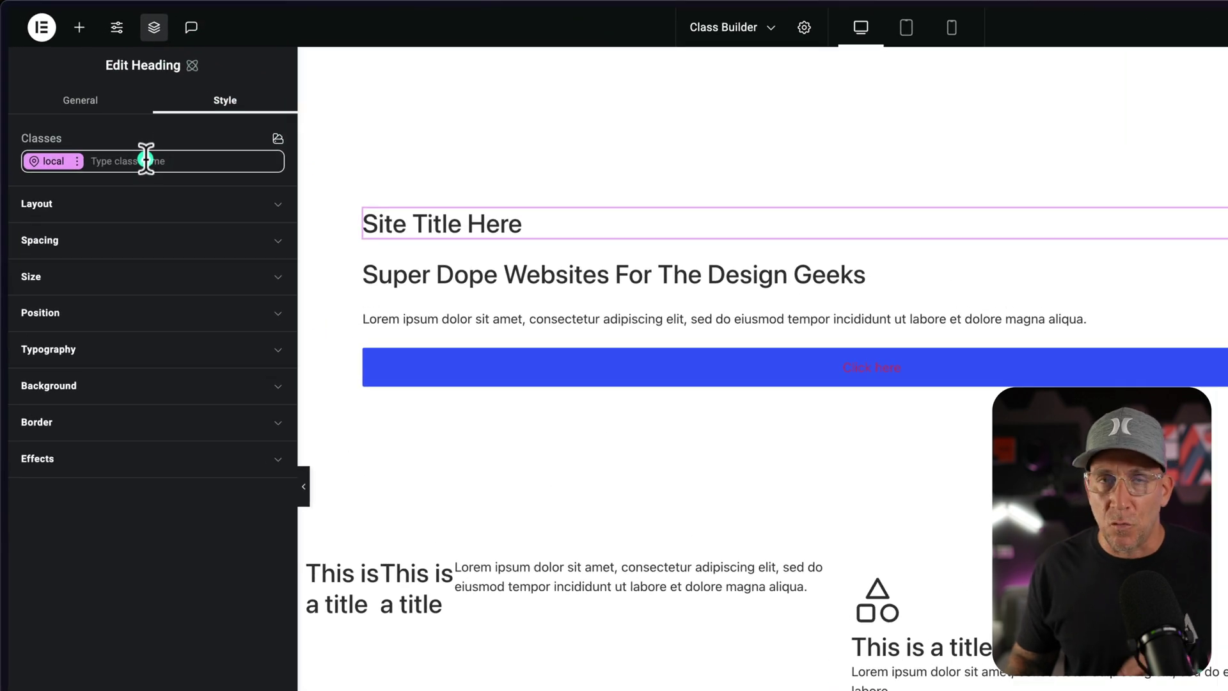
pyautogui.write('hea')
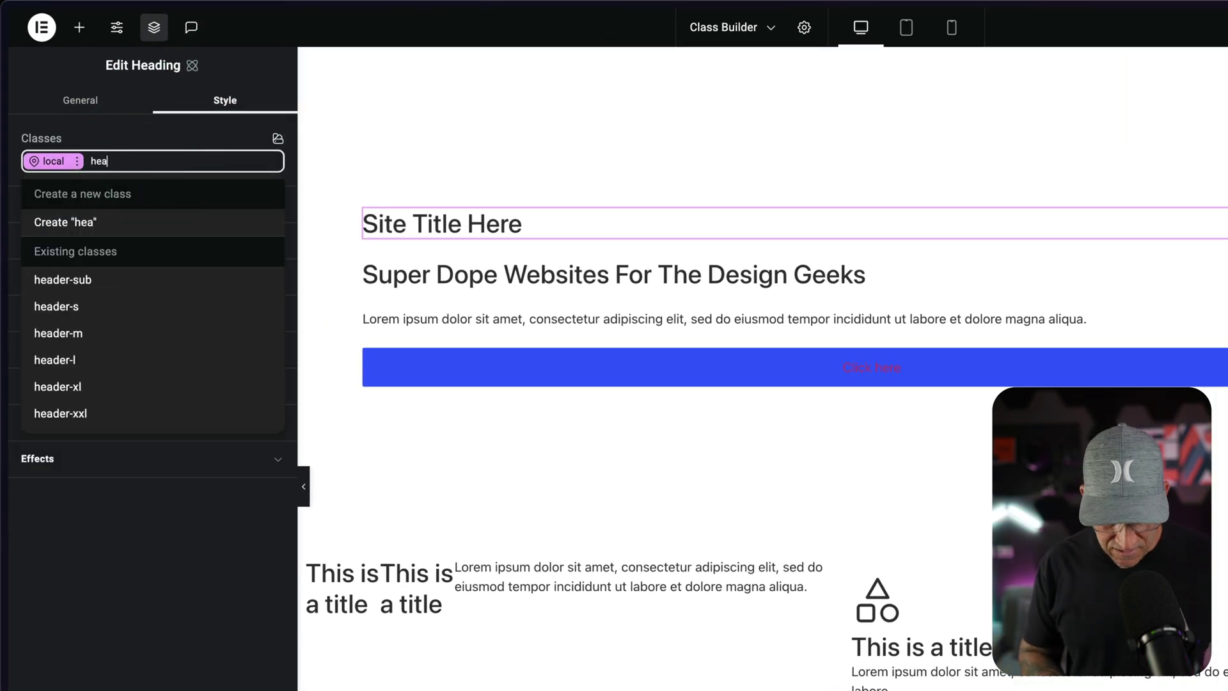
pyautogui.click(104, 280)
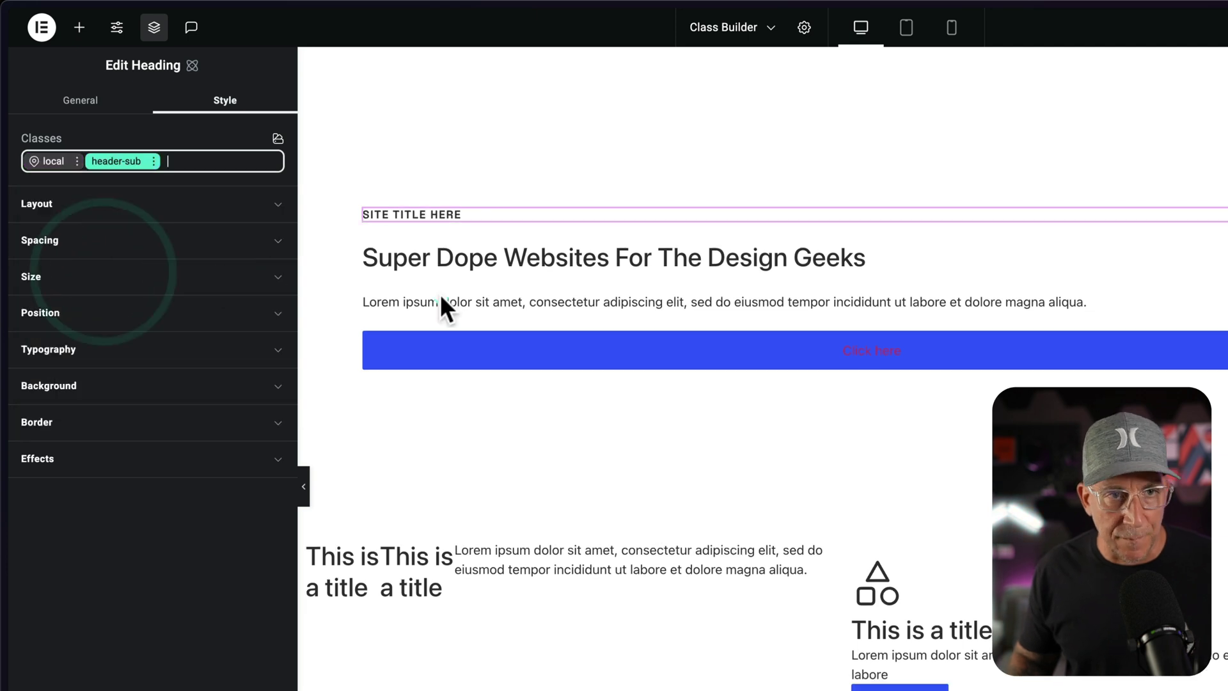
# - Apply the existing header-xxl class to the "Super Dope Websites For The Design Geeks" heading
pyautogui.click(701, 260)
pyautogui.click(219, 103)
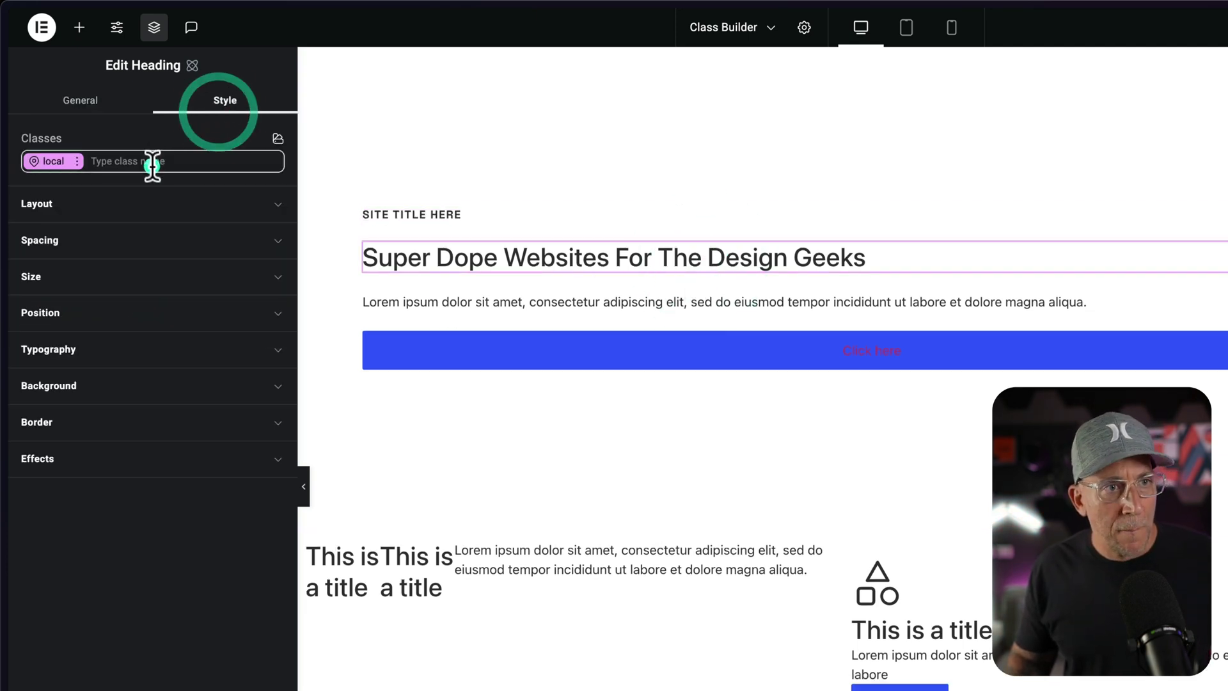
pyautogui.click(154, 161)
pyautogui.write('head')
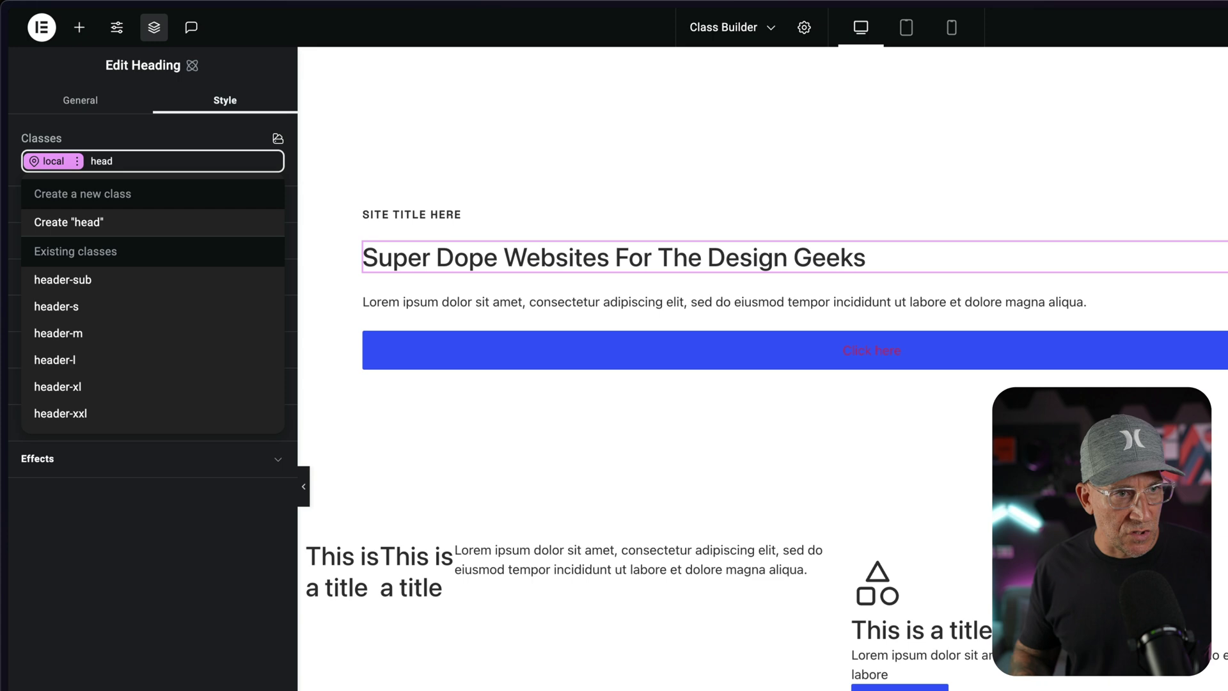
pyautogui.click(101, 412)
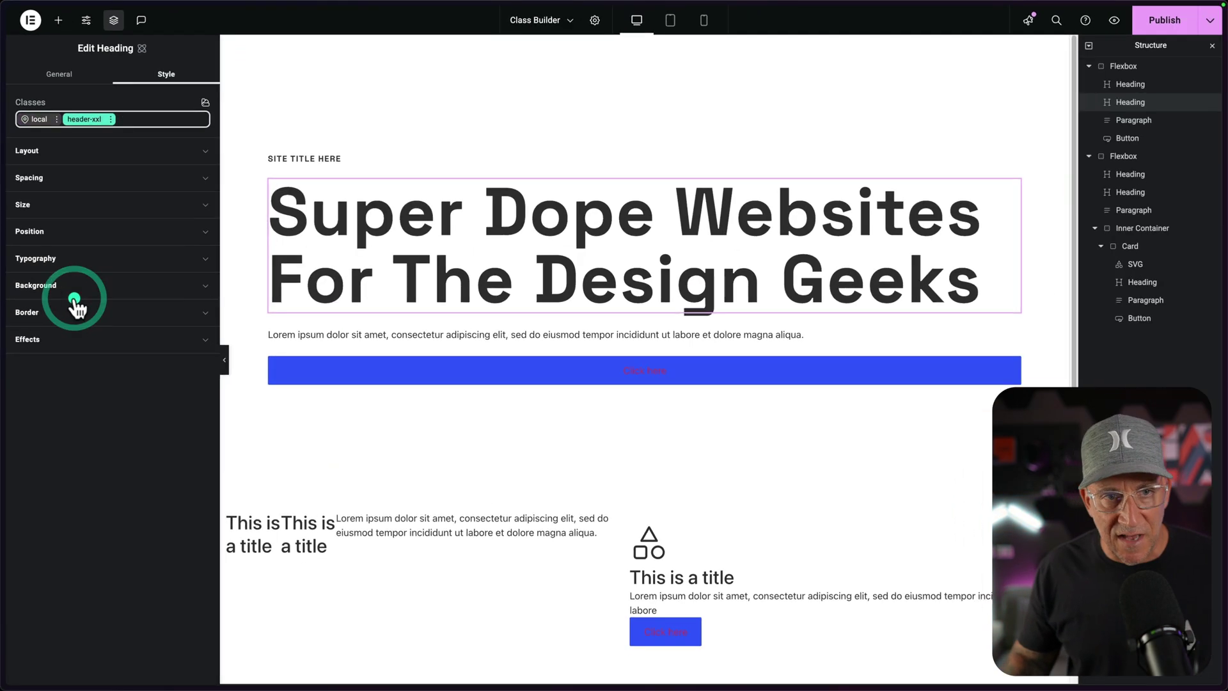
# - Apply the existing text-m class to the paragraph below the first section's main heading
pyautogui.click(401, 331)
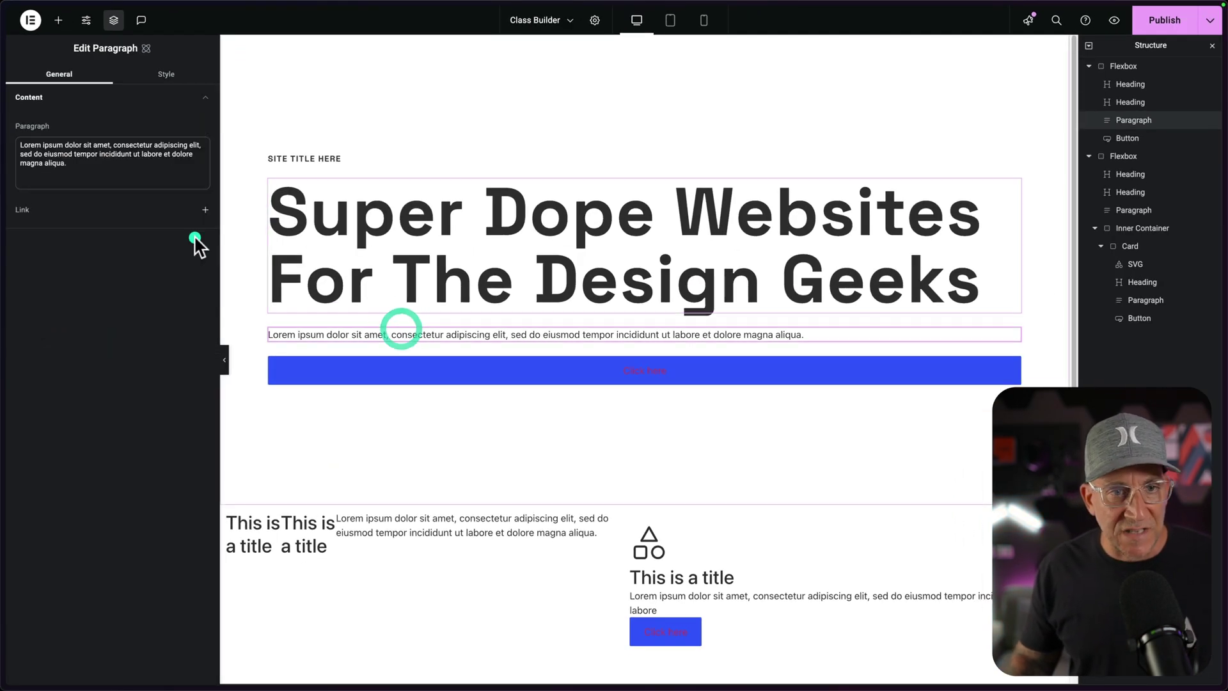
pyautogui.click(156, 76)
pyautogui.click(96, 116)
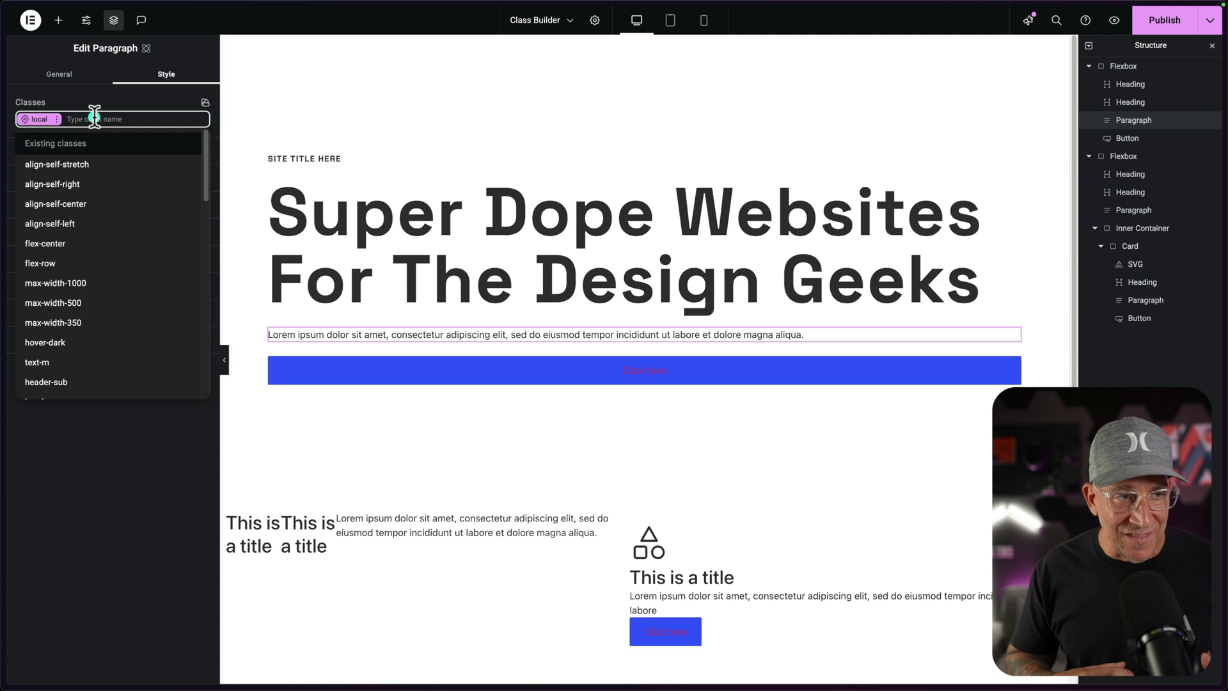
pyautogui.write('tex')
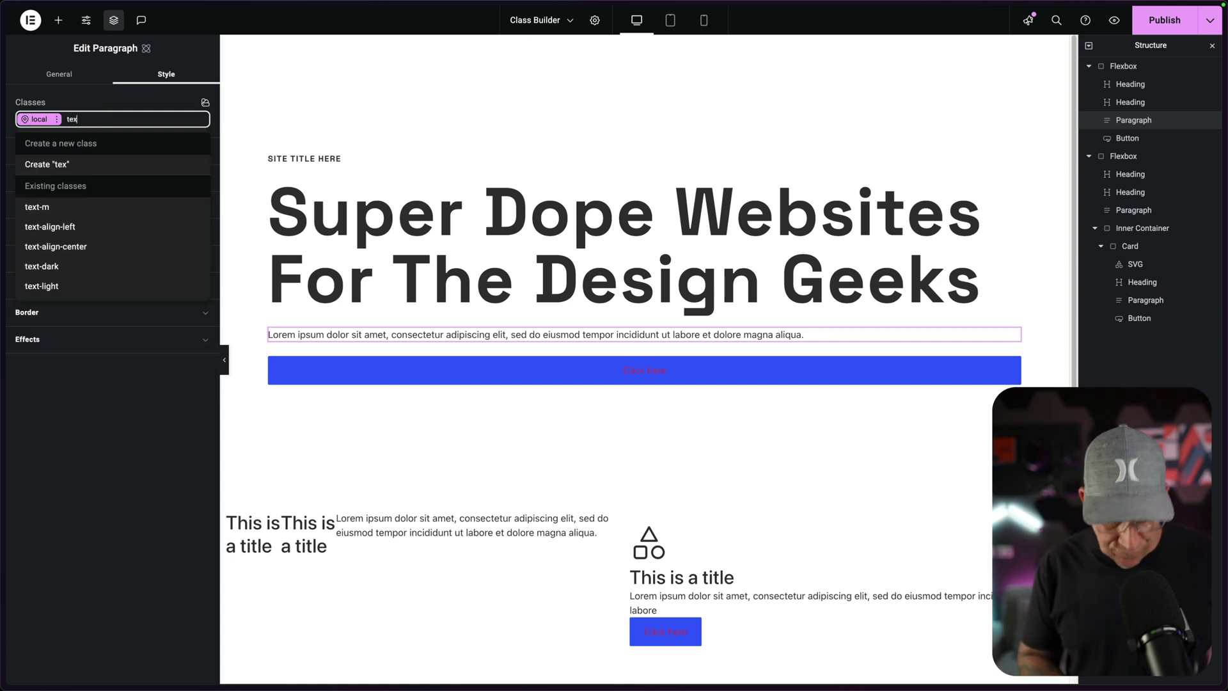
pyautogui.write('t')
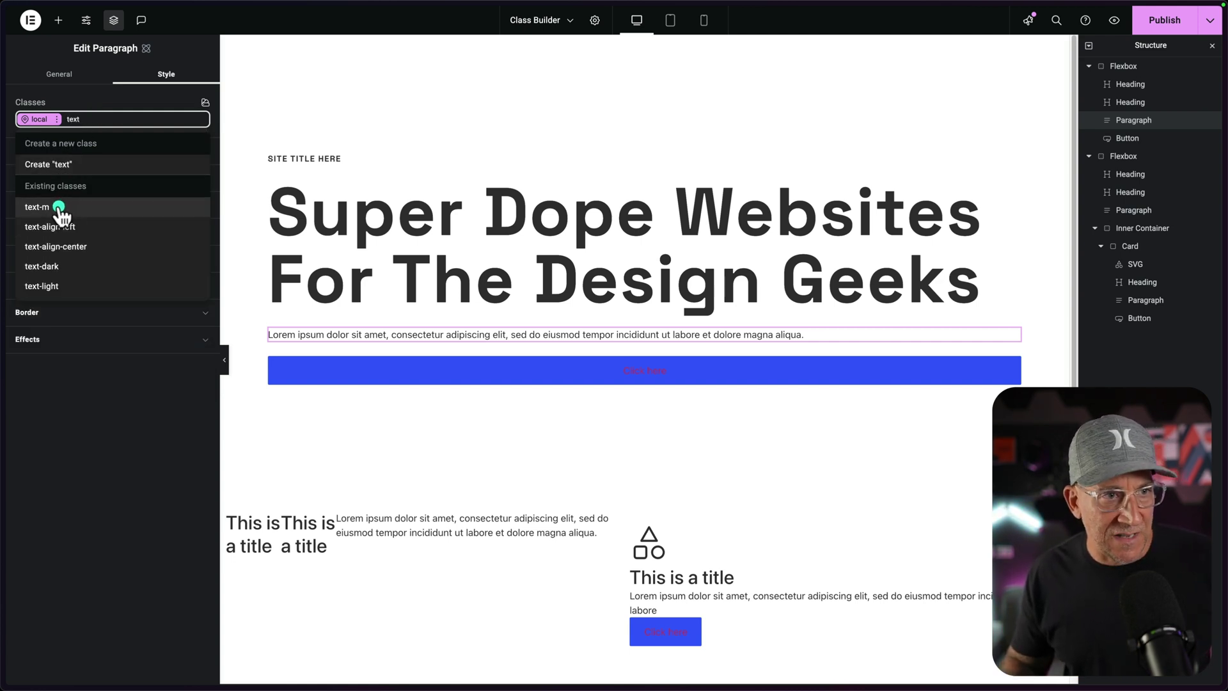
pyautogui.click(55, 206)
# - Apply the existing button-l class to the "Click here" button in the first section
pyautogui.click(452, 369)
pyautogui.click(173, 75)
pyautogui.click(88, 119)
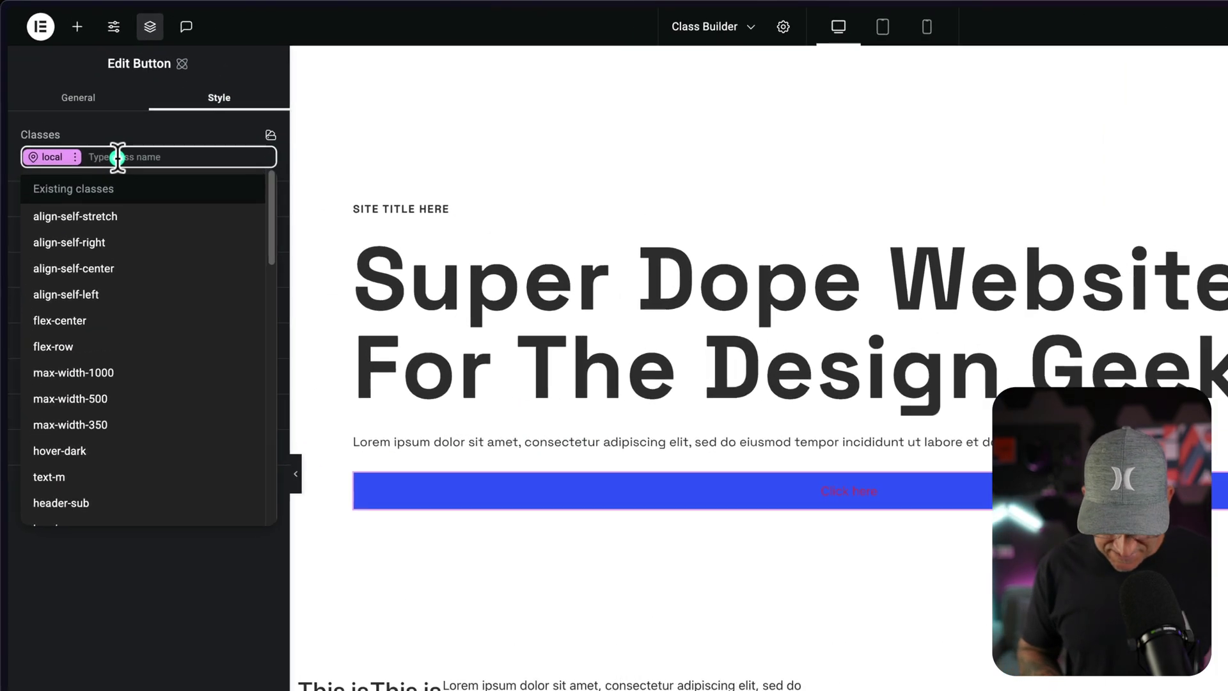
pyautogui.write('but')
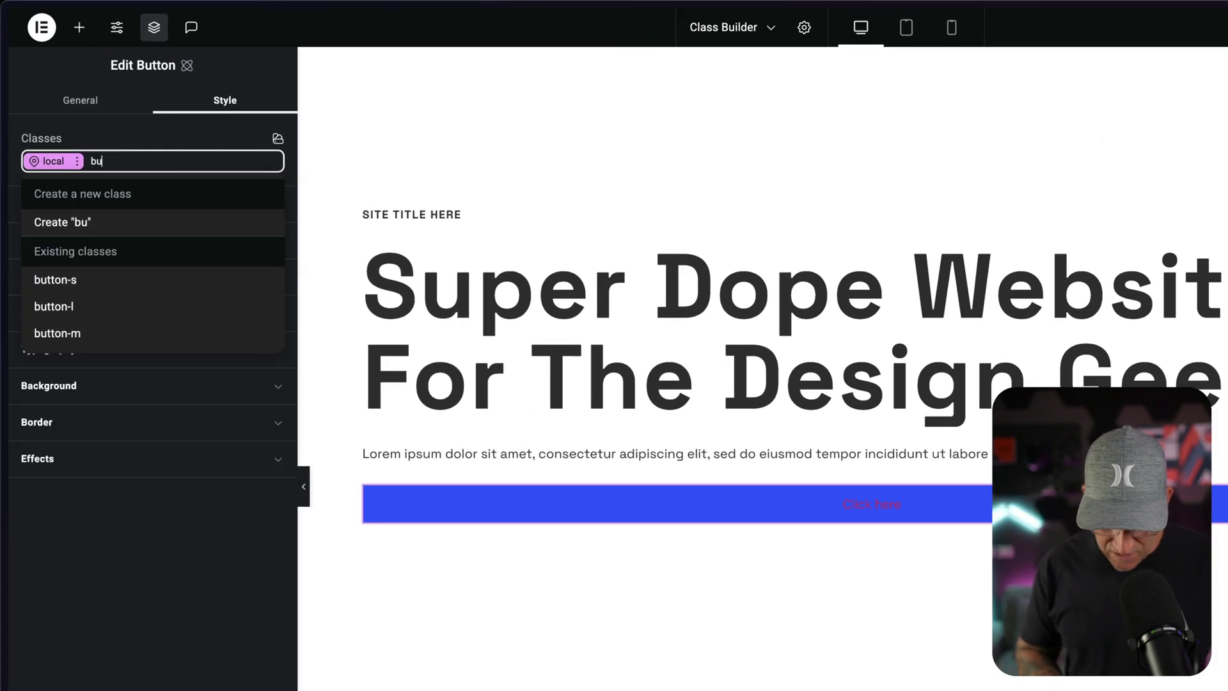
pyautogui.click(94, 306)
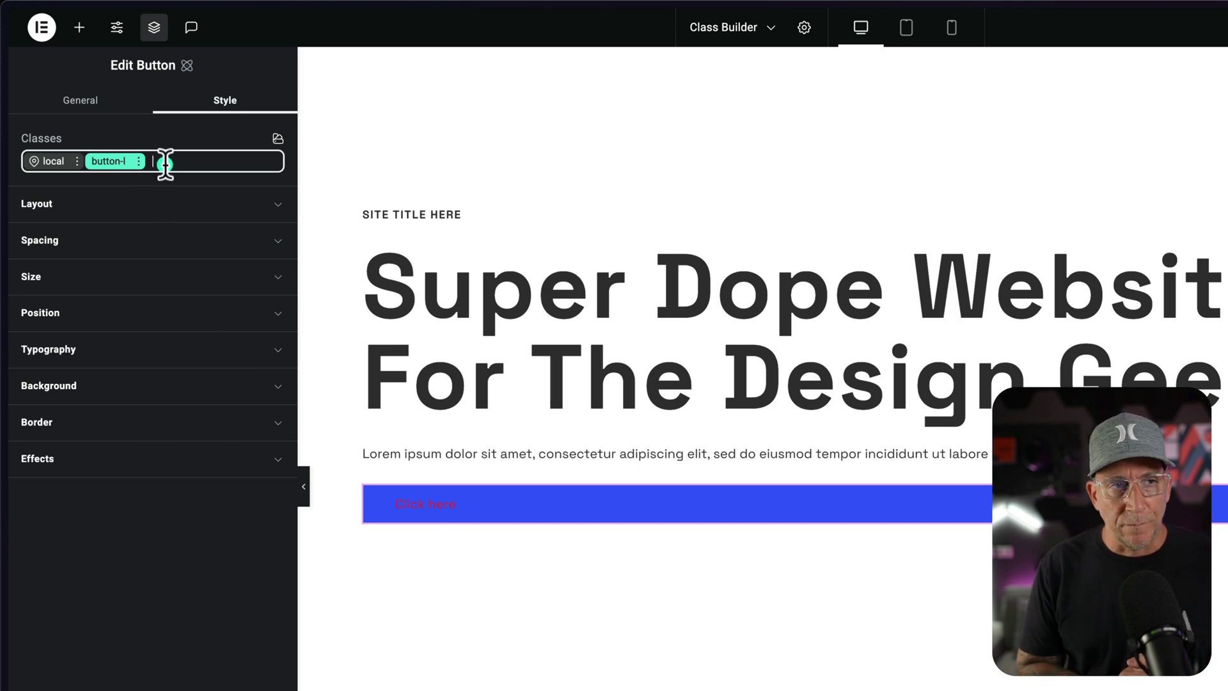
# - Add the align-self-left and background-blue classes to the first section's button
pyautogui.write('alig')
pyautogui.click(104, 358)
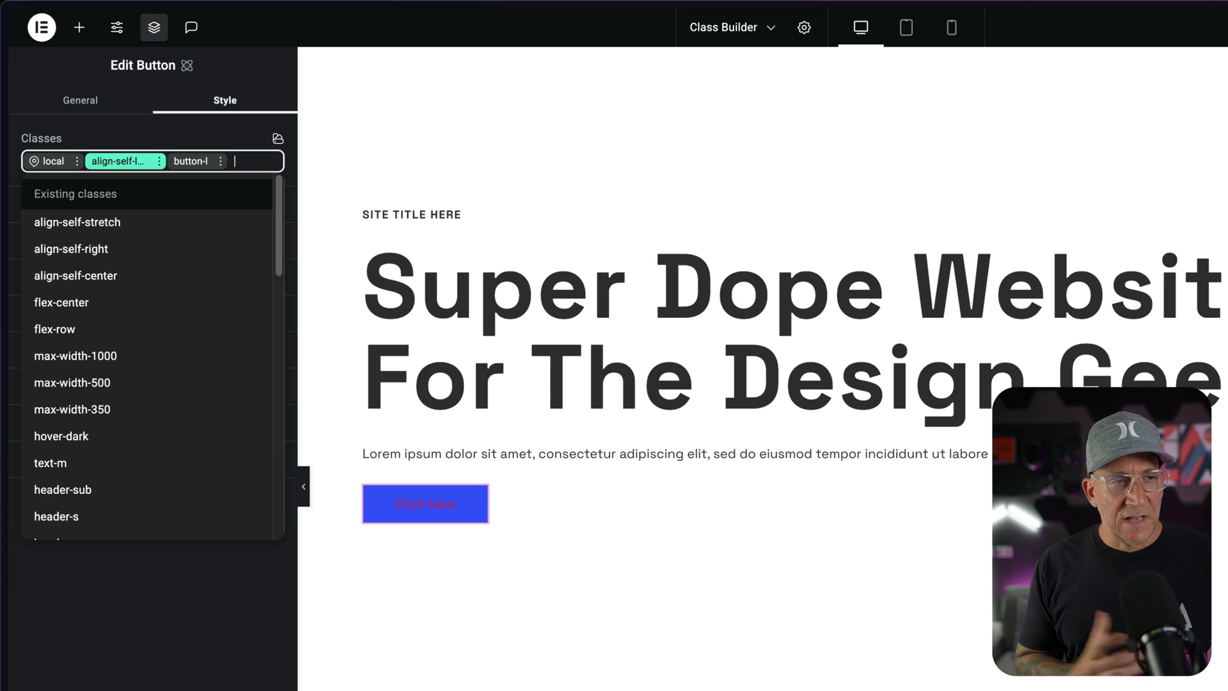
pyautogui.write('back')
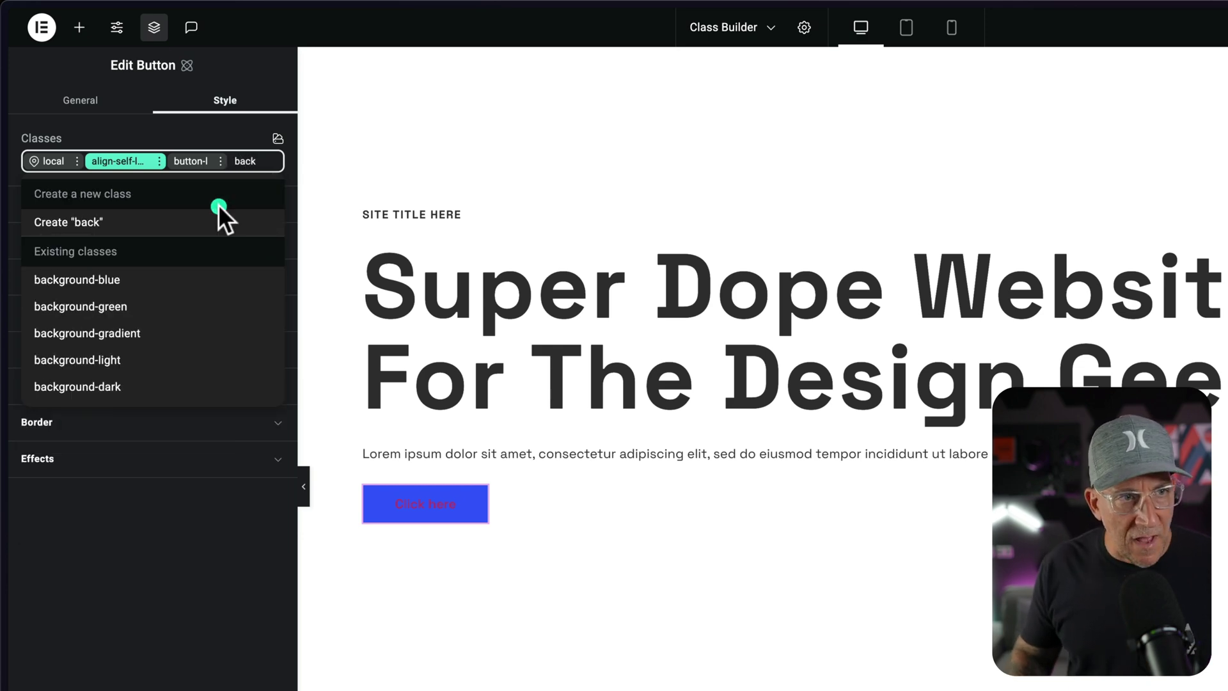
pyautogui.click(124, 283)
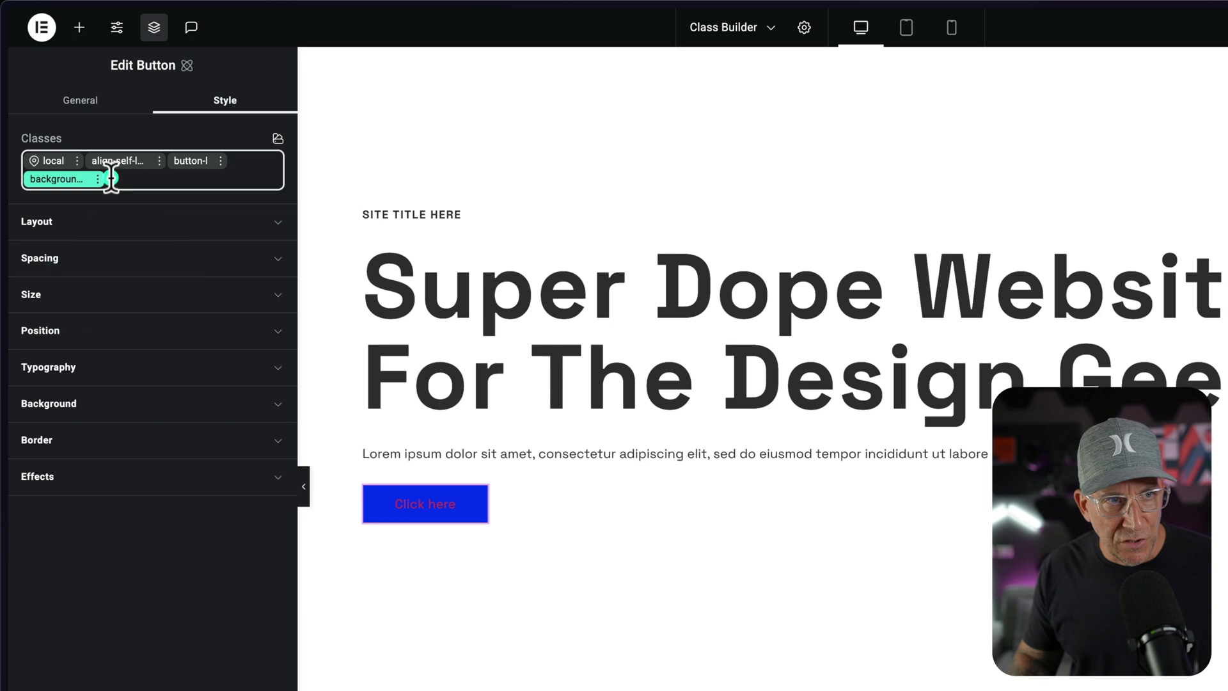
# - Add the existing text-light and border-radius-l classes to the first section's button
pyautogui.write('text')
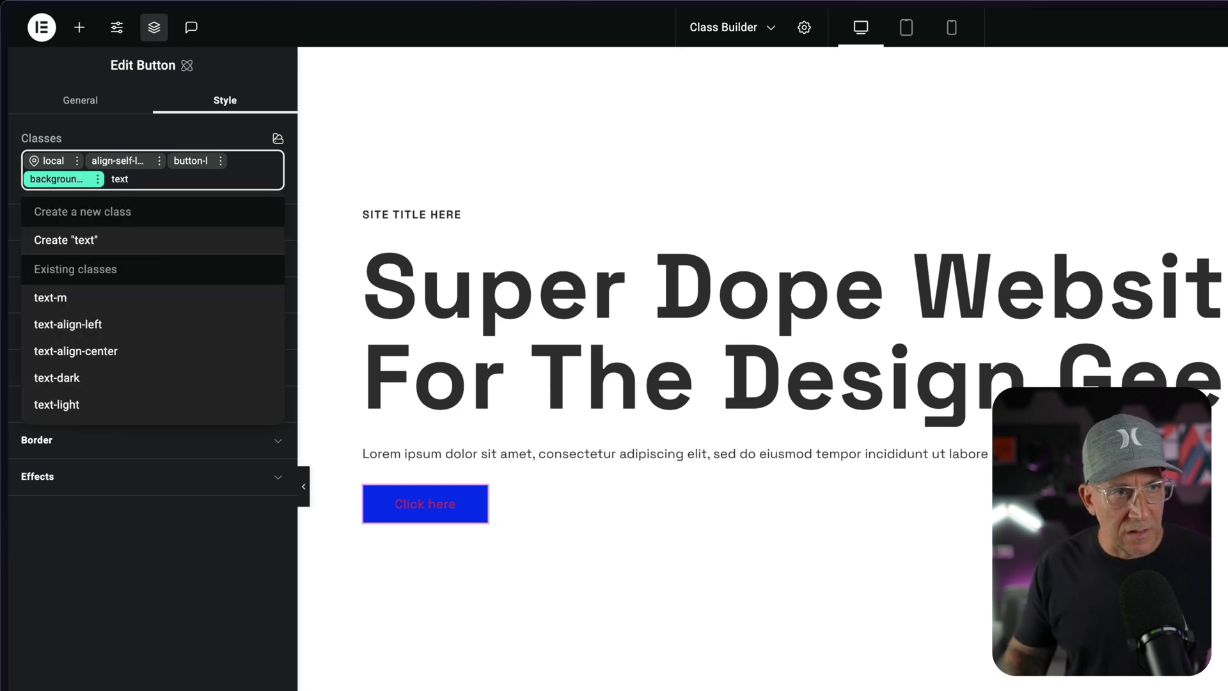
pyautogui.click(104, 405)
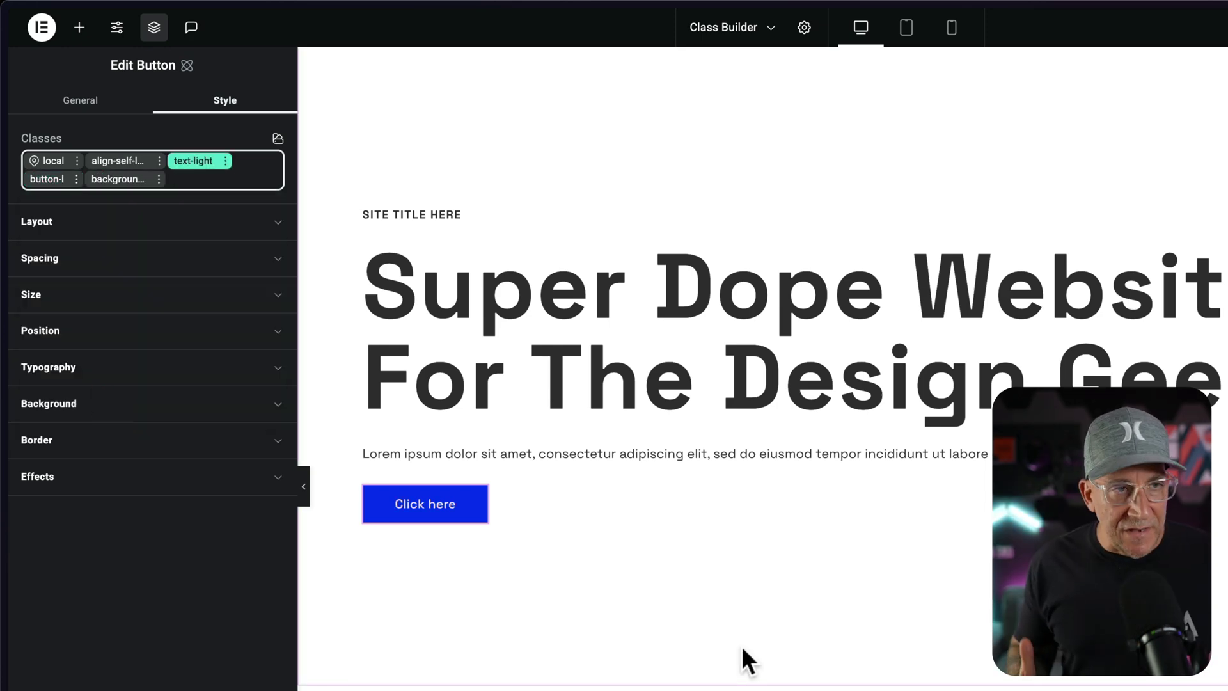
pyautogui.write('radiu')
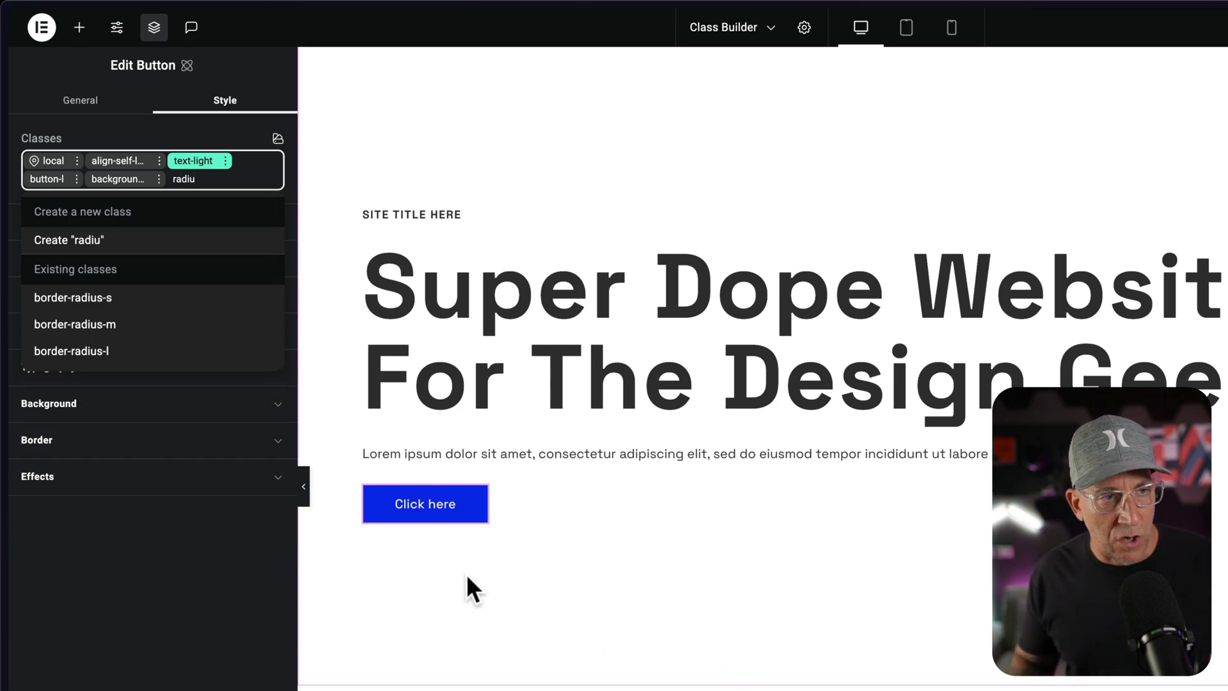
pyautogui.click(101, 350)
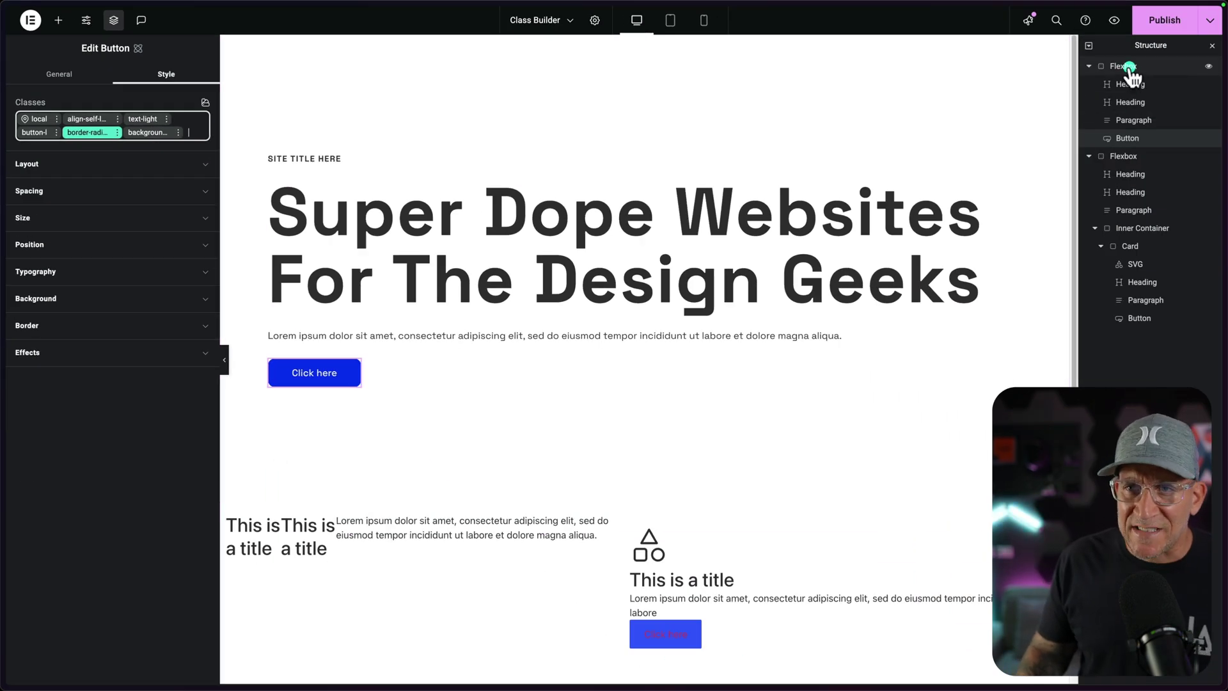
# - Apply the existing background-dark and text-light classes to the first section's Flexbox
pyautogui.click(1129, 67)
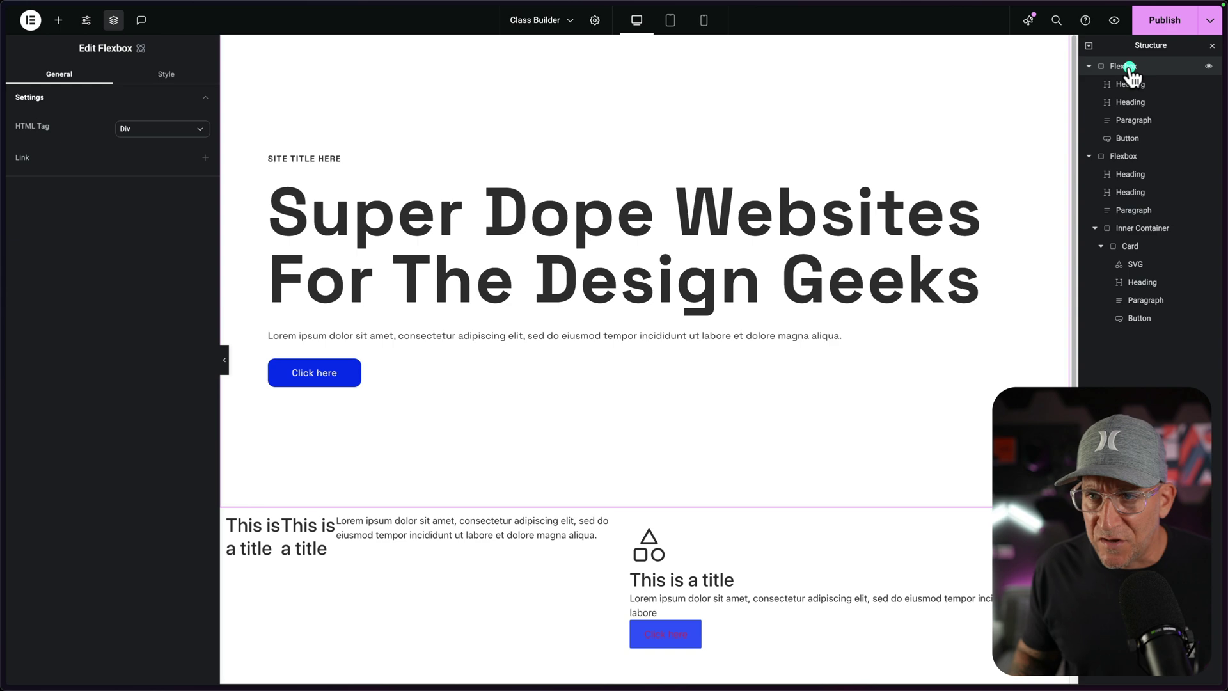
pyautogui.click(152, 77)
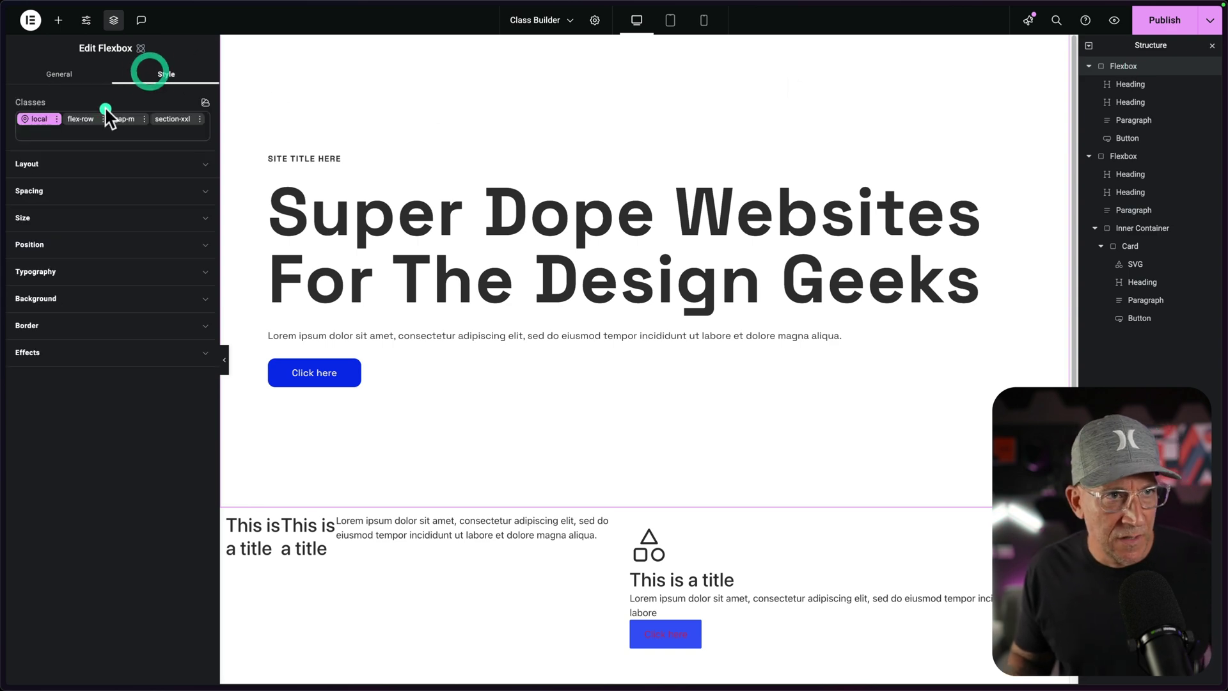
pyautogui.click(102, 132)
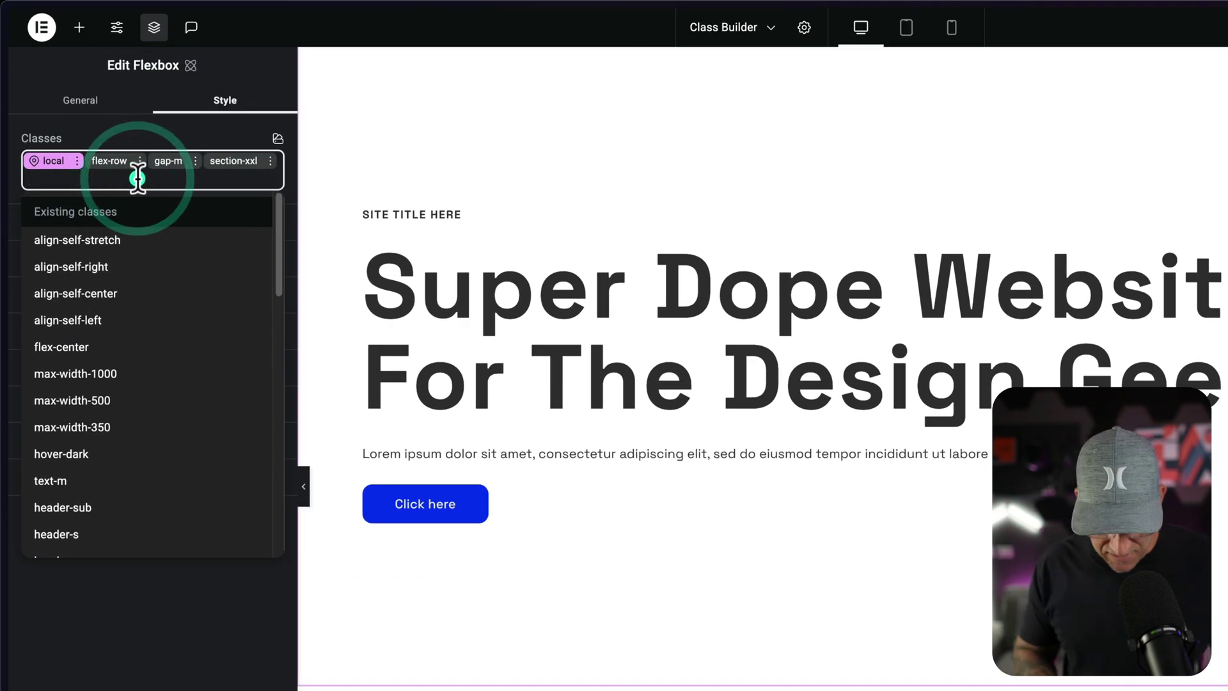
pyautogui.write('ba')
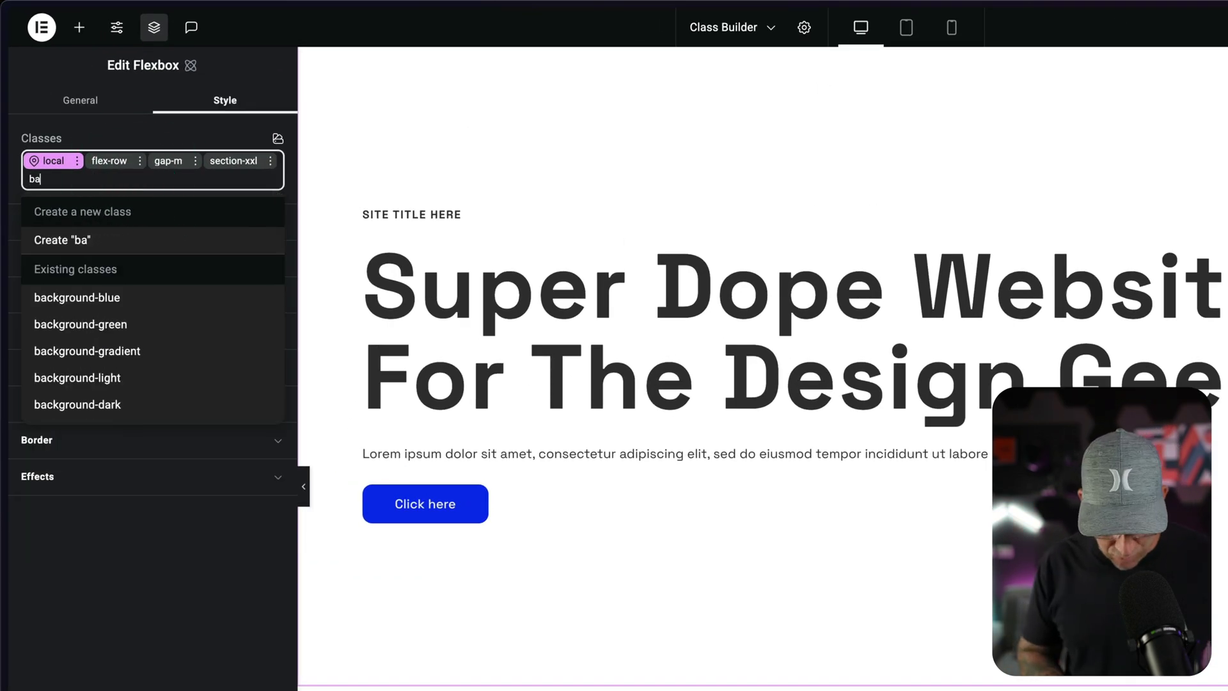
pyautogui.write('c')
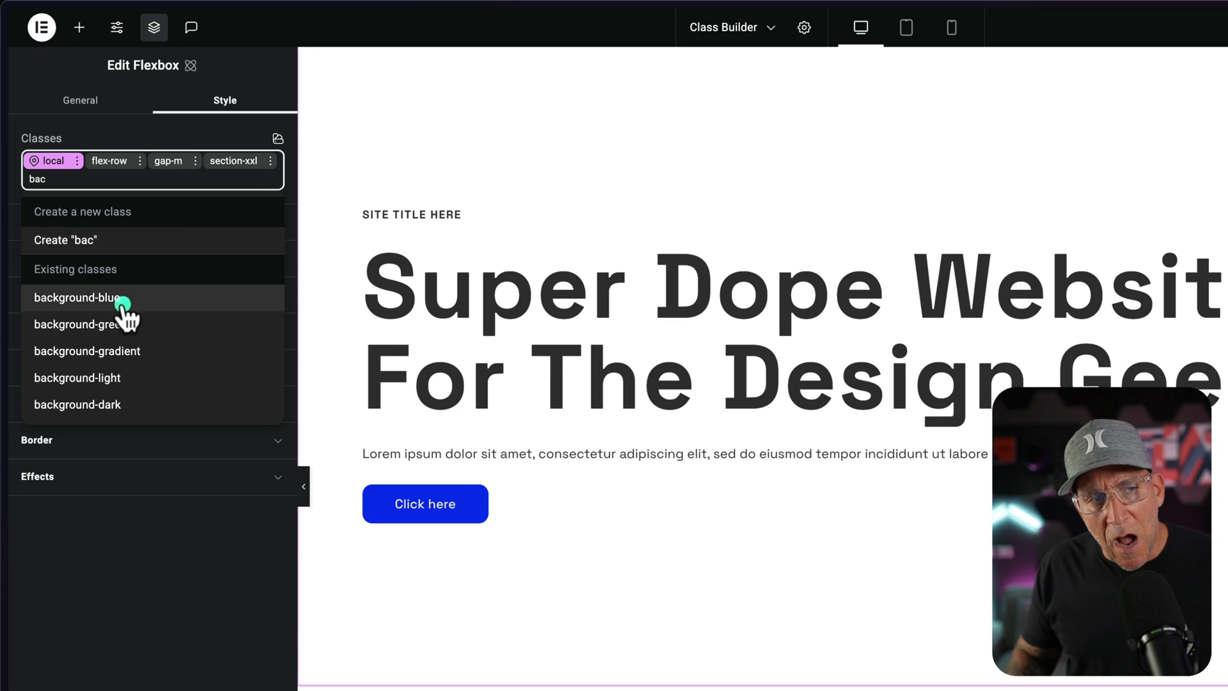
pyautogui.click(109, 399)
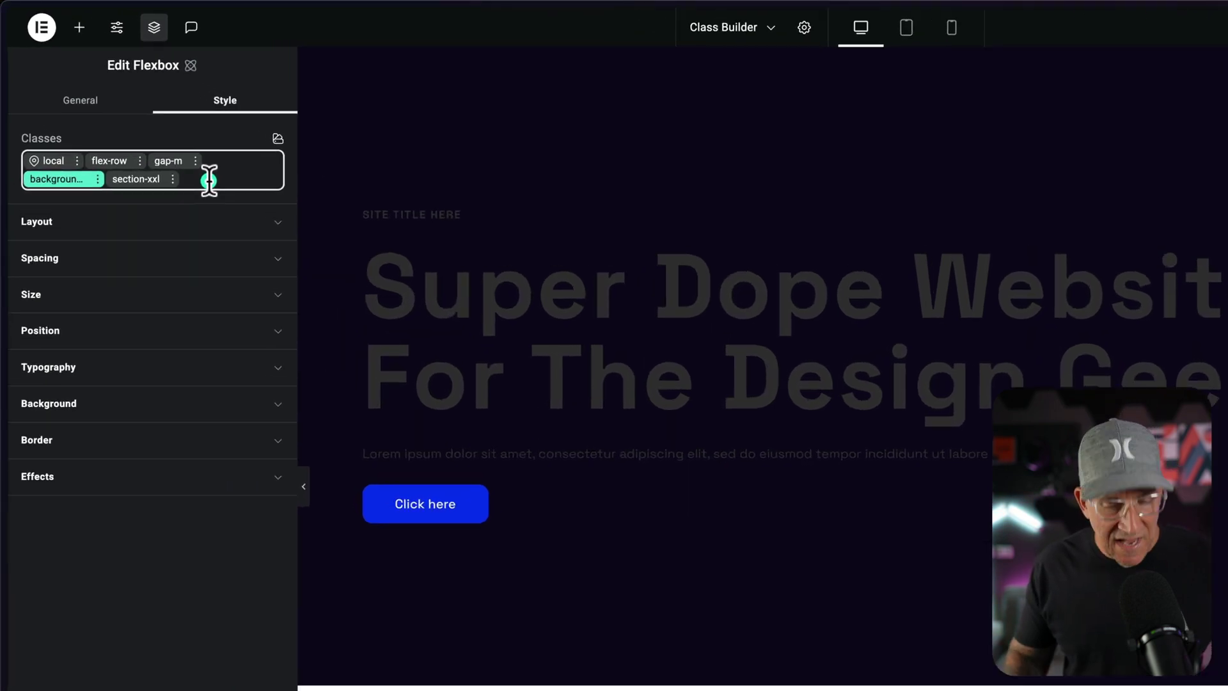
pyautogui.write('text')
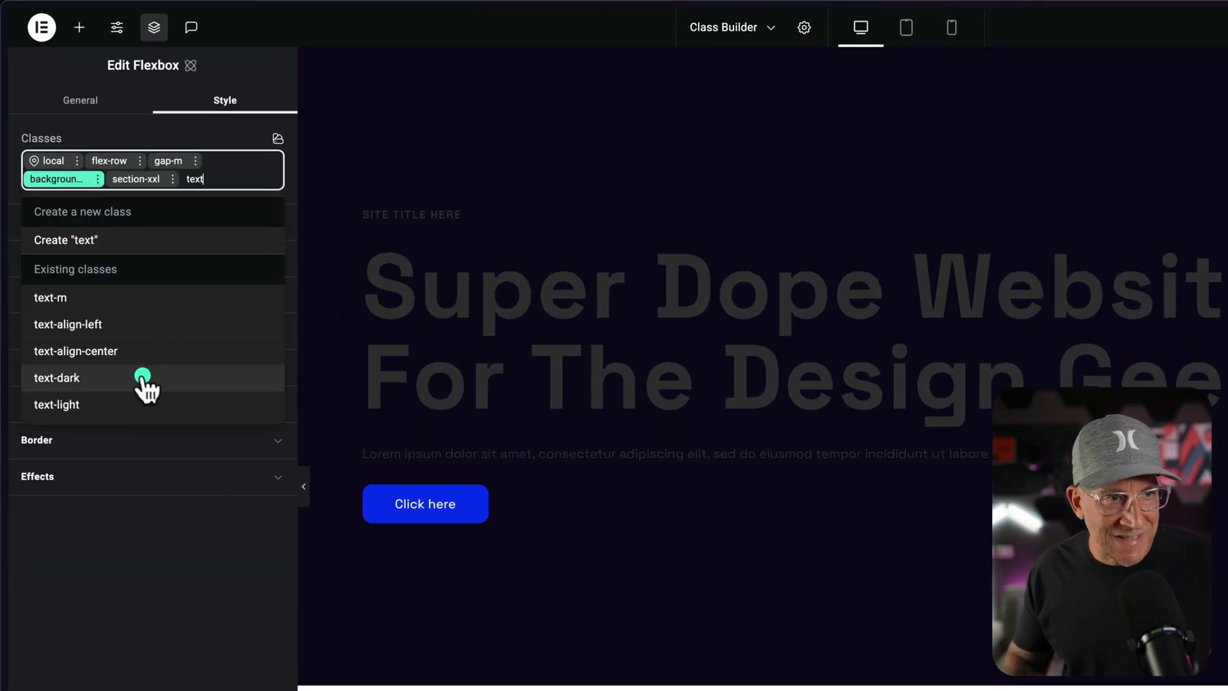
pyautogui.click(108, 404)
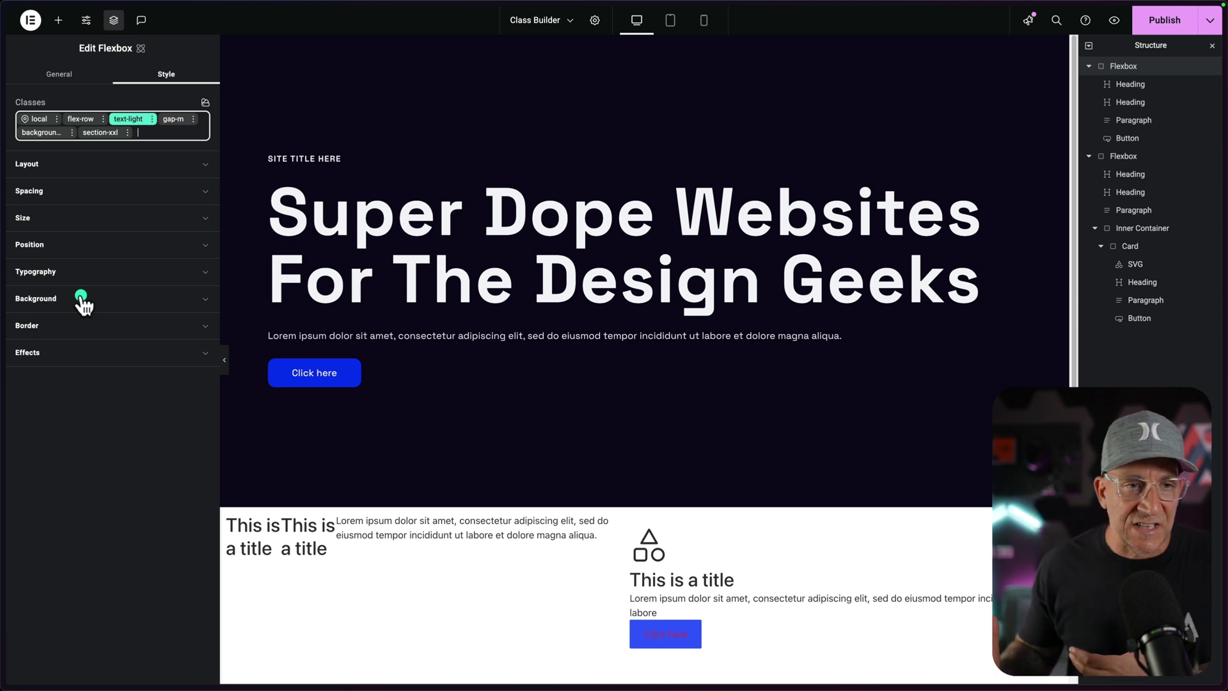
# - Replace the background-blue class on the first section's button with background-green
pyautogui.click(357, 377)
pyautogui.click(356, 378)
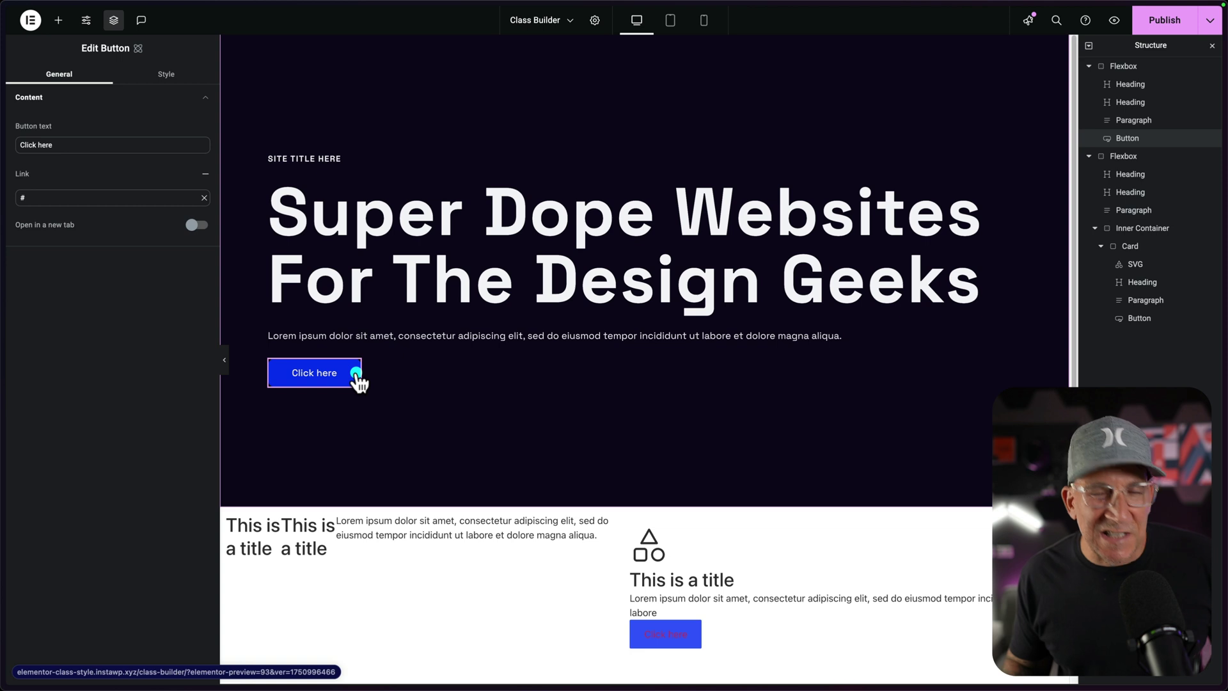
pyautogui.click(172, 75)
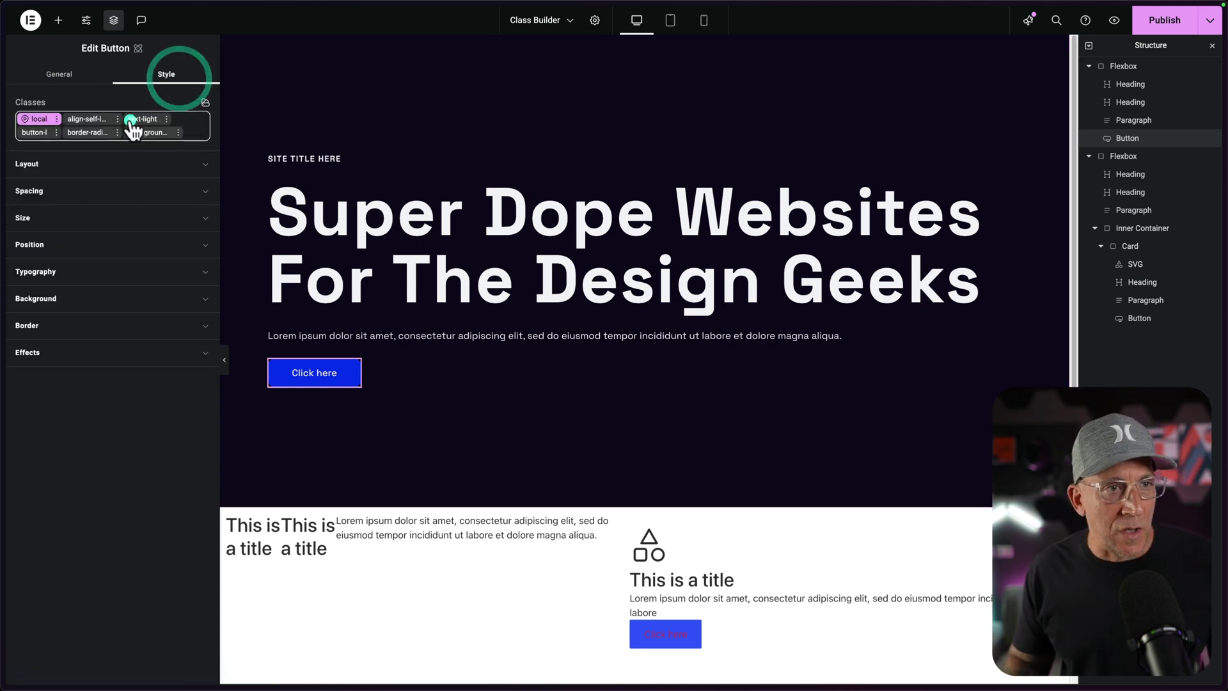
pyautogui.click(195, 131)
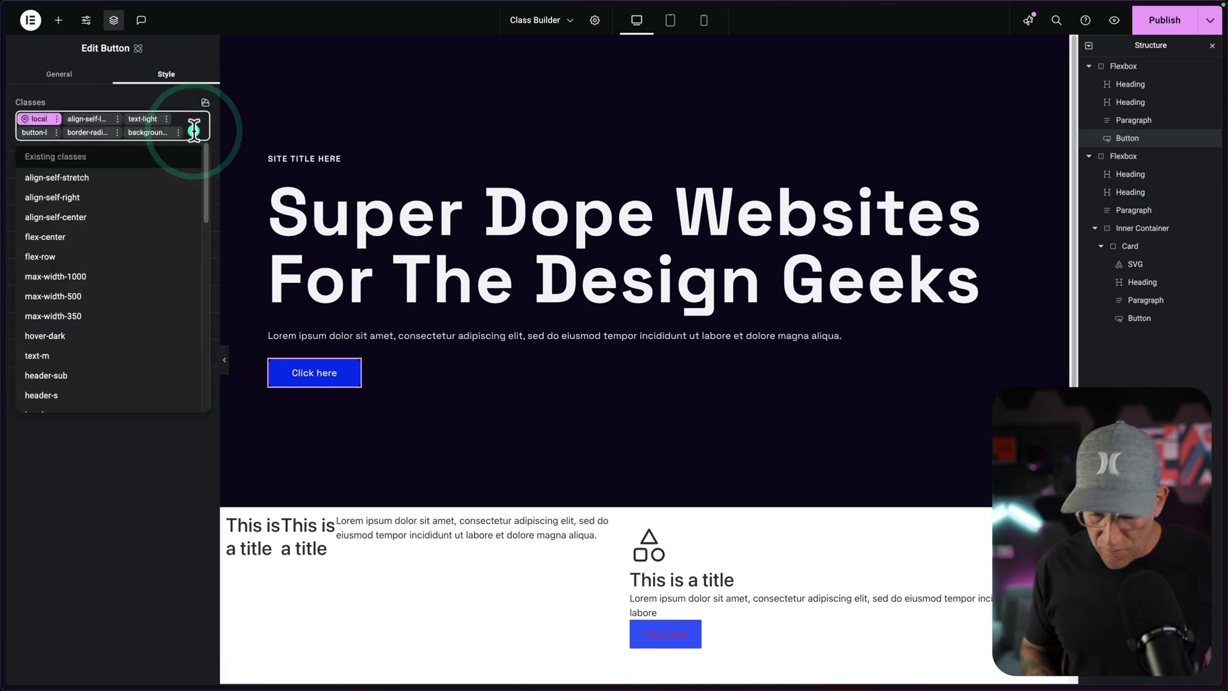
pyautogui.press('BackSpace')
pyautogui.write('ba')
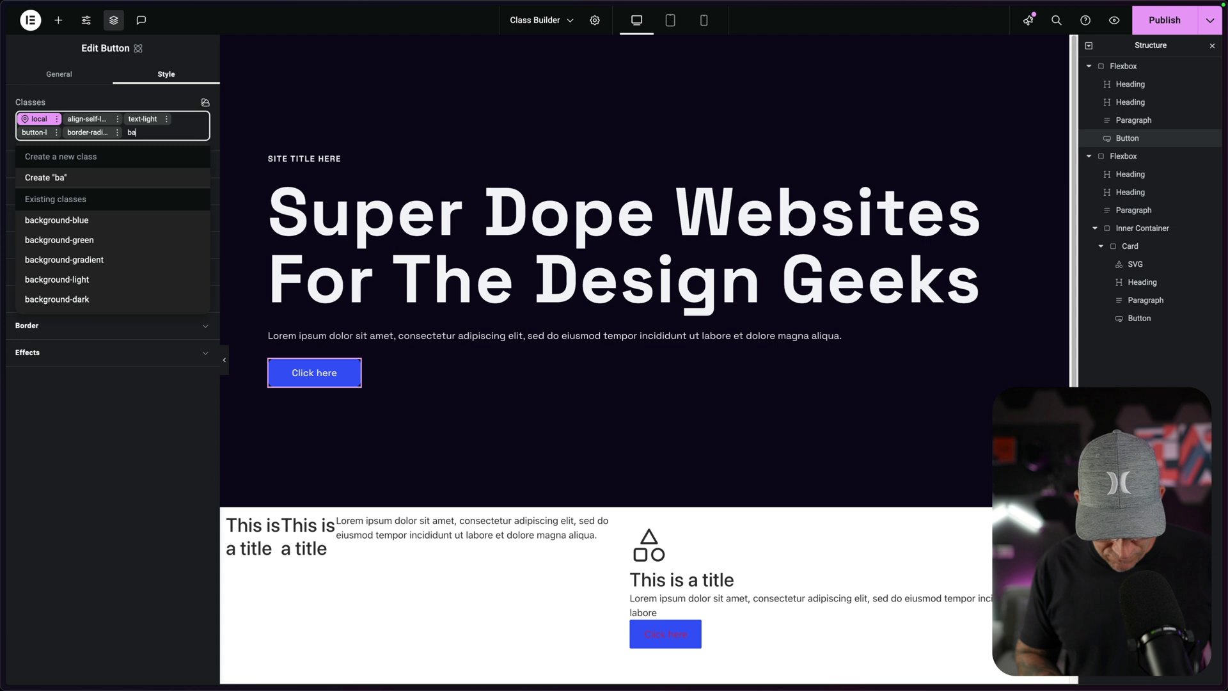
pyautogui.write('ck')
pyautogui.click(96, 240)
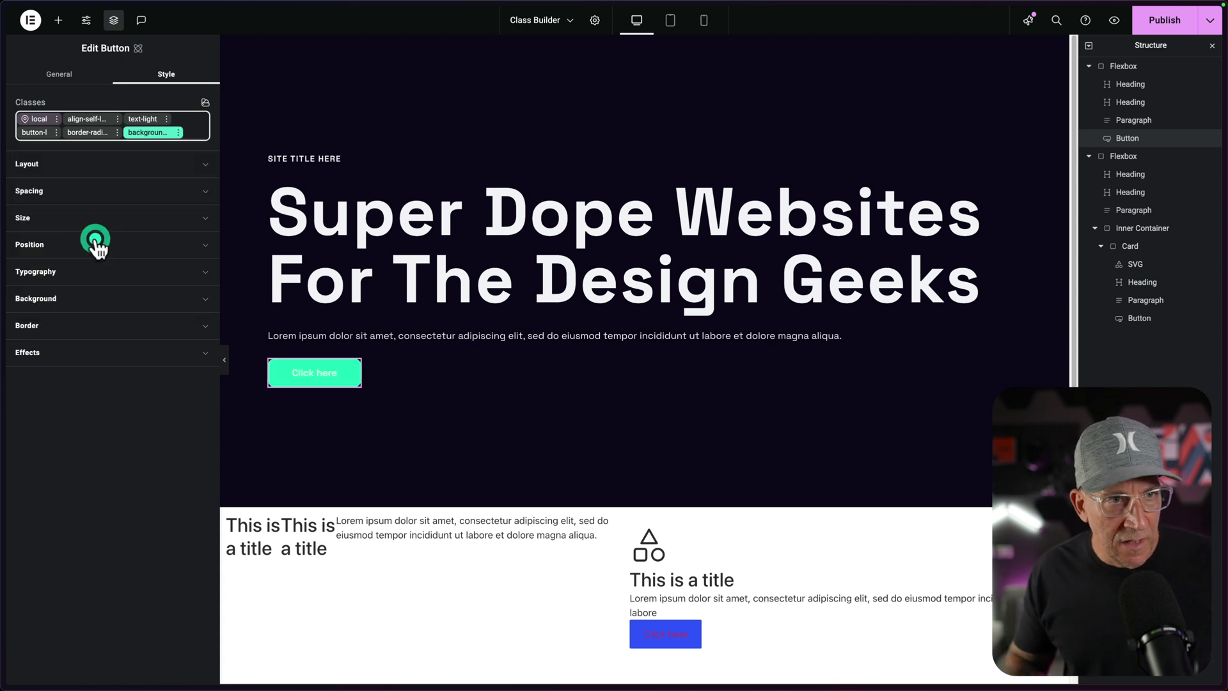
# - Remove the text-light class from the green button and apply text-dark instead
pyautogui.click(166, 118)
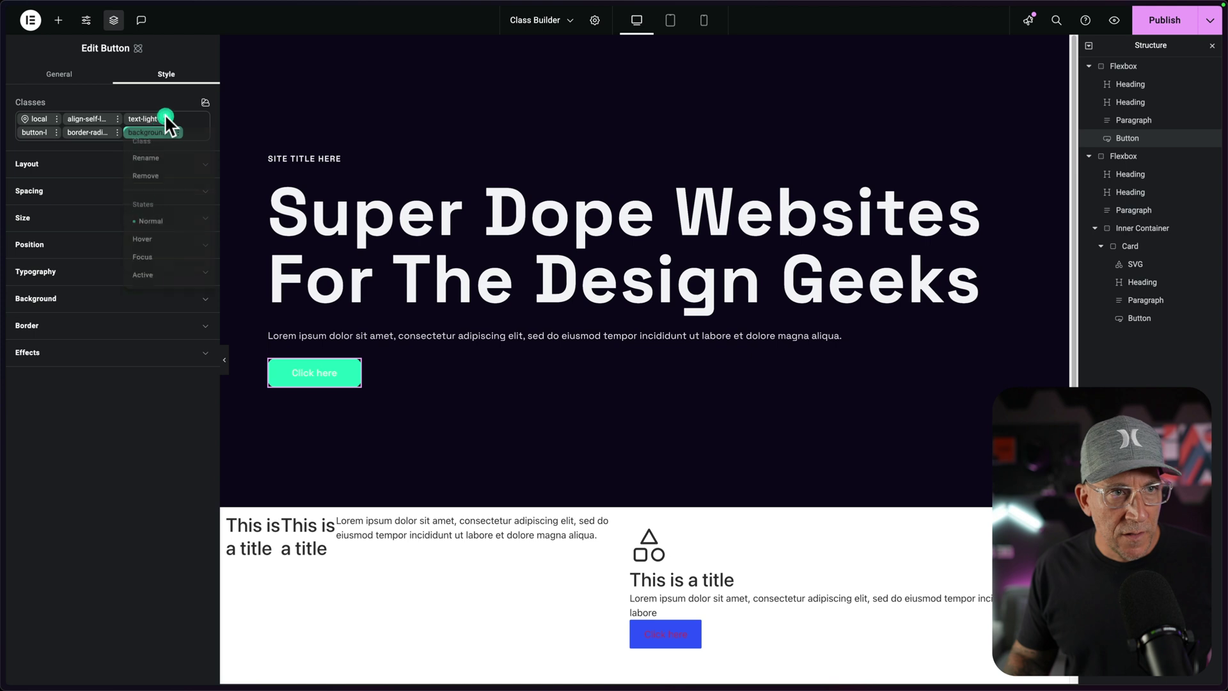
pyautogui.click(152, 180)
pyautogui.write('text')
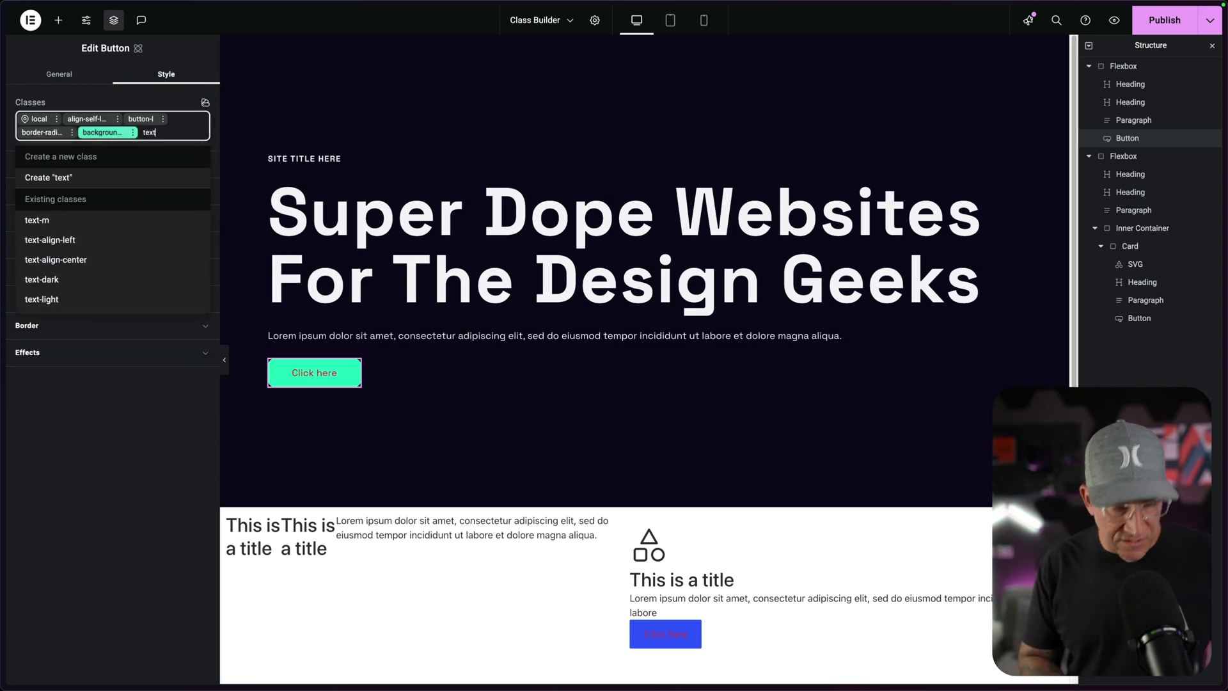
pyautogui.click(96, 280)
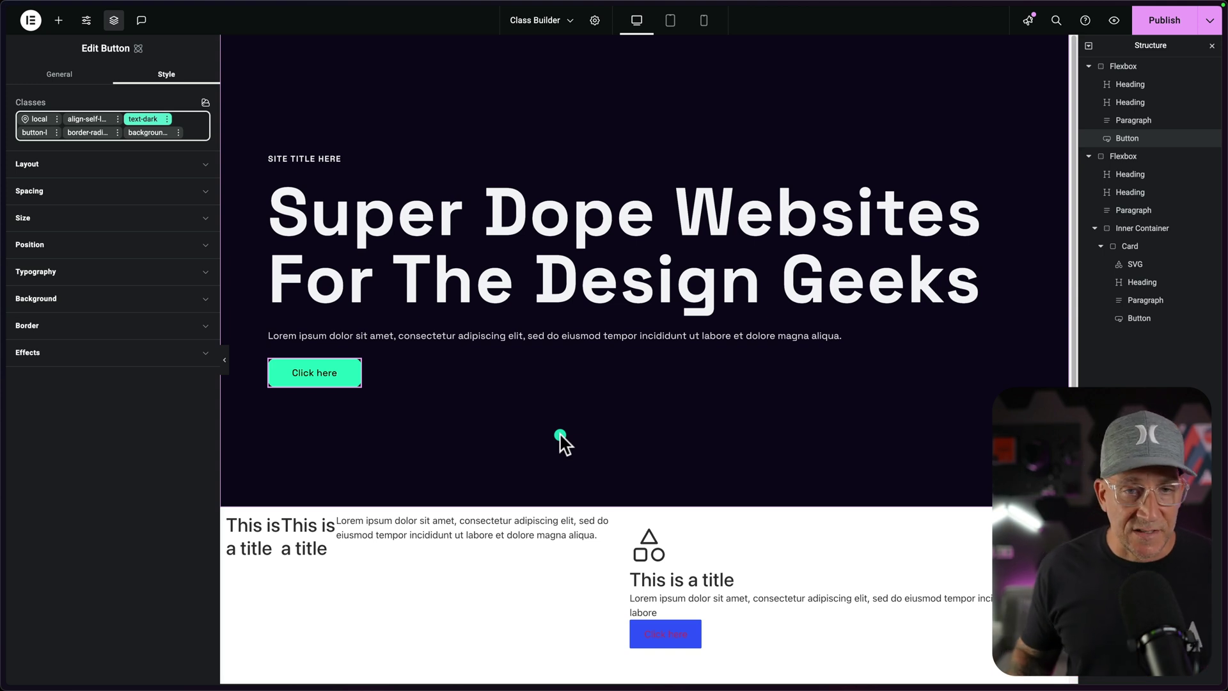
# - Add the existing max-width-500 class to the paragraph below the first section's main heading
pyautogui.click(723, 334)
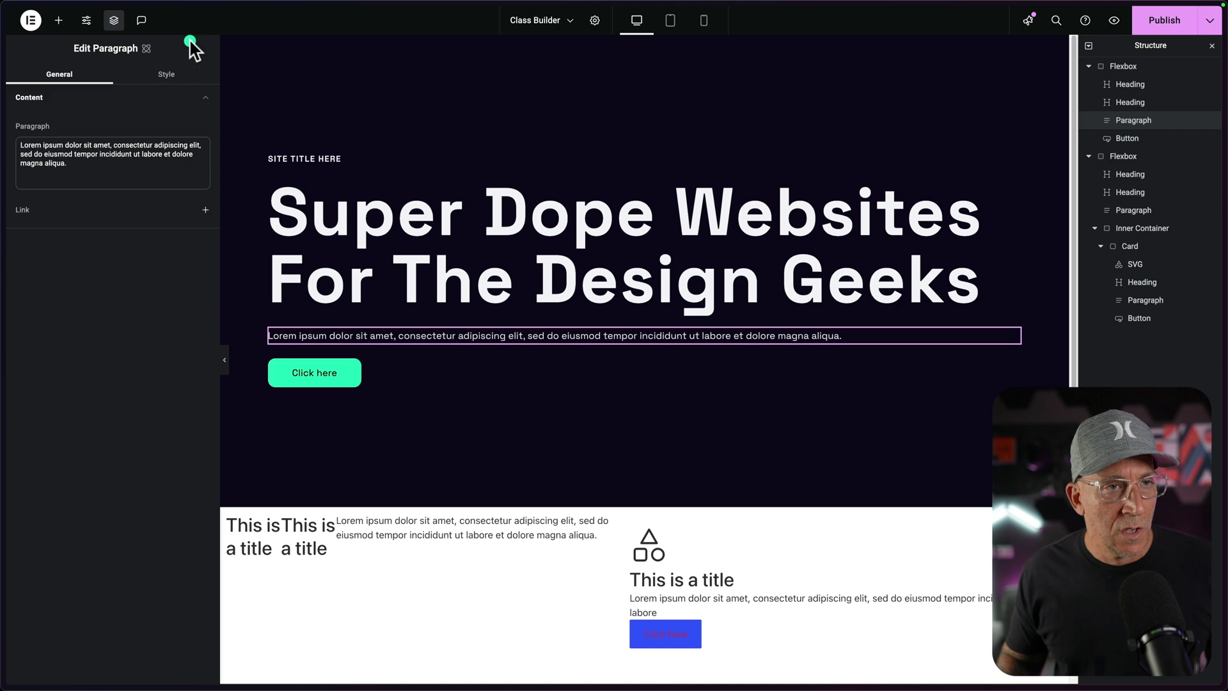
pyautogui.click(174, 74)
pyautogui.click(141, 119)
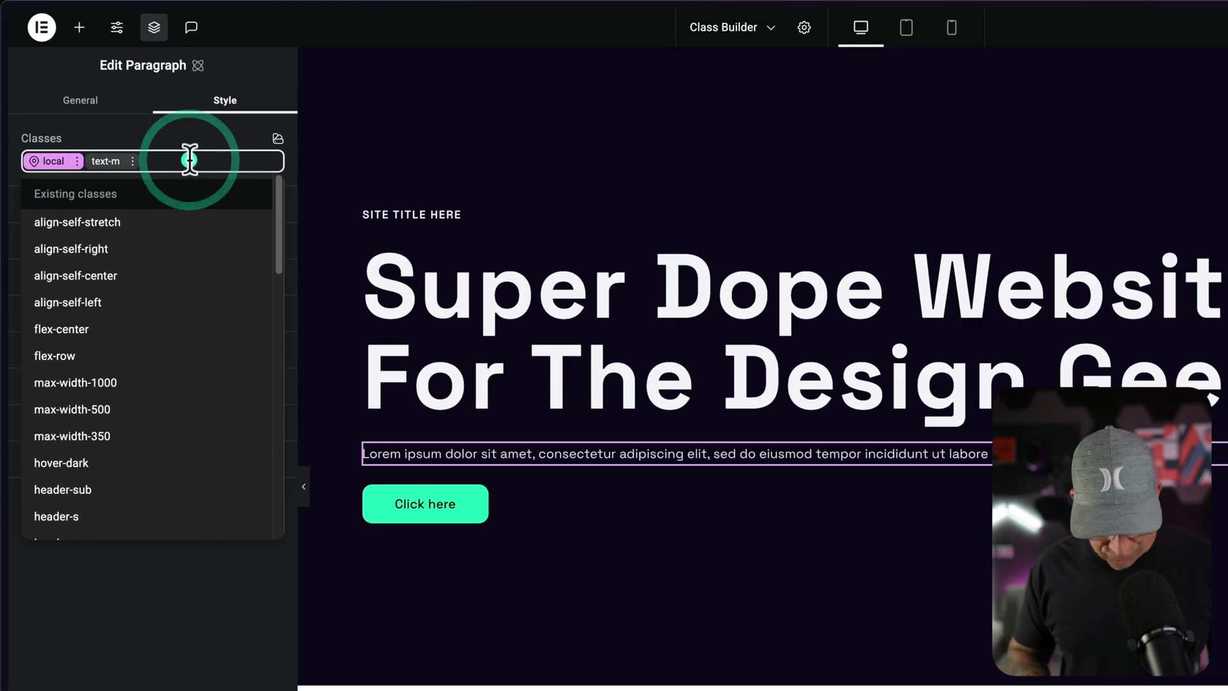
pyautogui.write('max-wid')
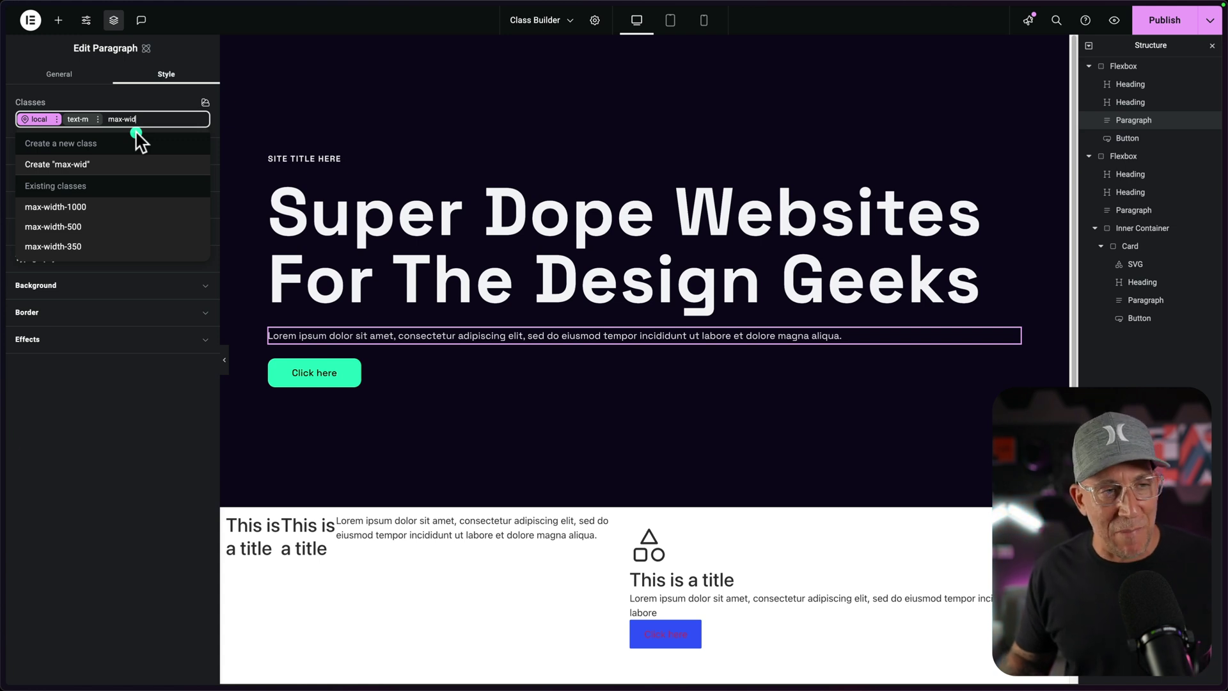
pyautogui.click(54, 246)
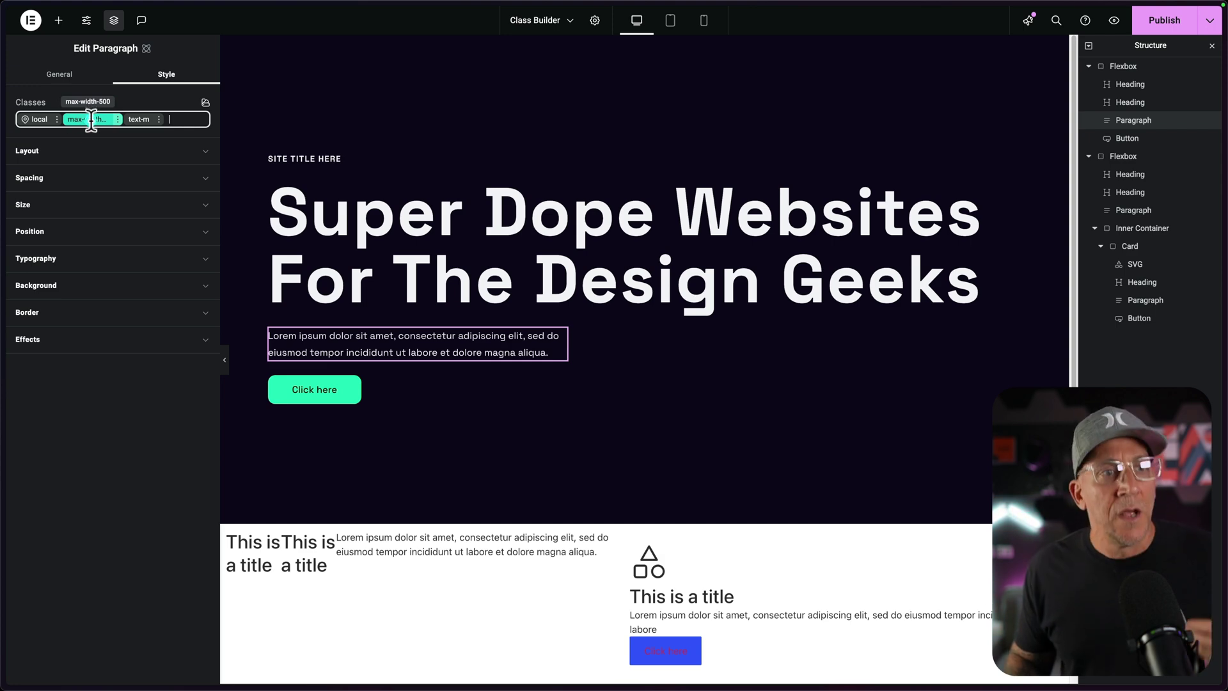
# - Examine the maximum width defined in the size settings of the paragraph's max-width-500 class
pyautogui.click(62, 196)
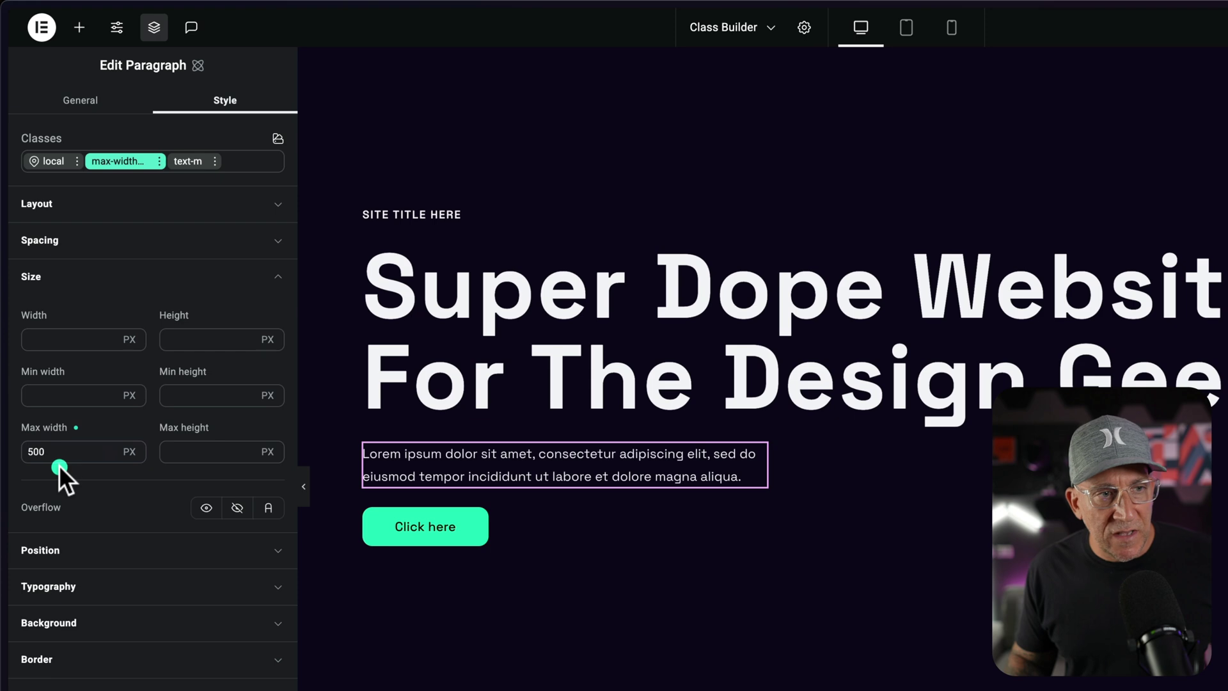
pyautogui.moveTo(58, 453); pyautogui.dragTo(27, 453)
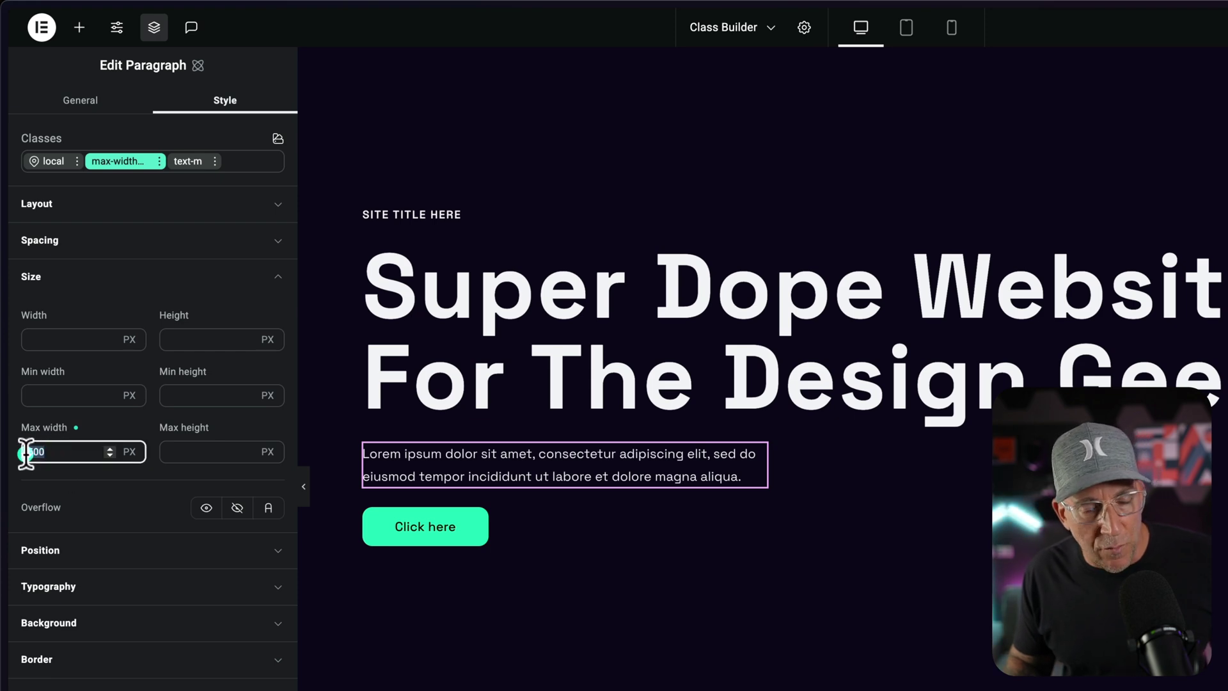
pyautogui.click(82, 430)
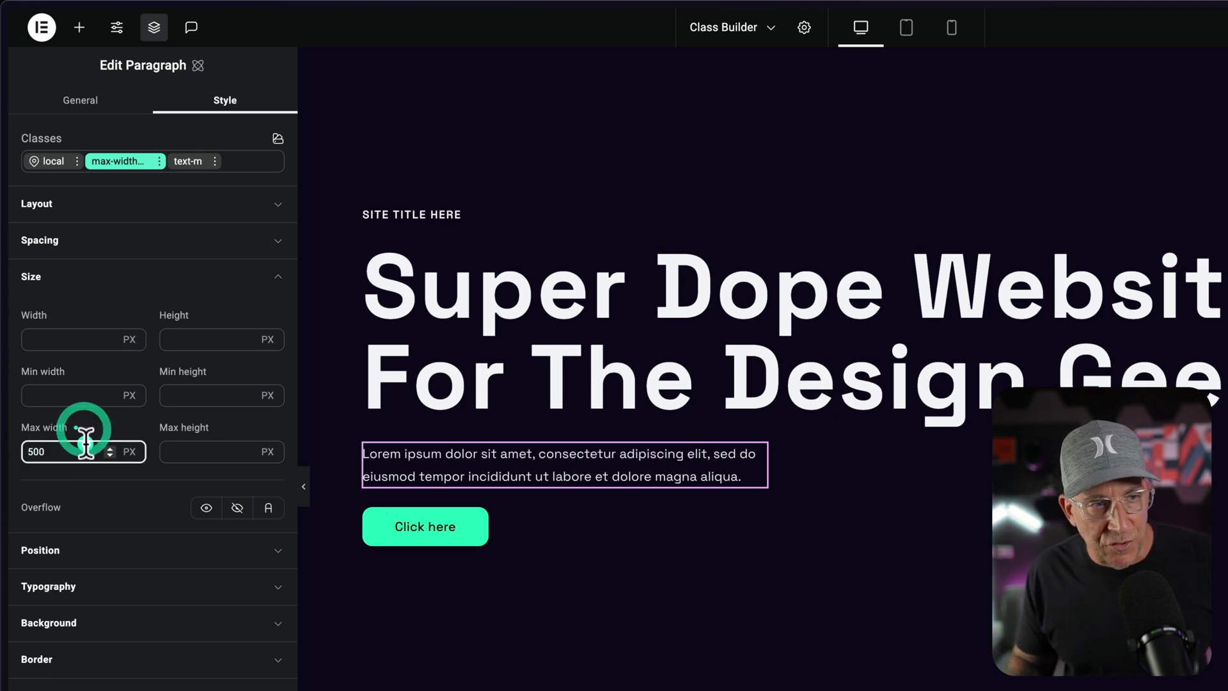
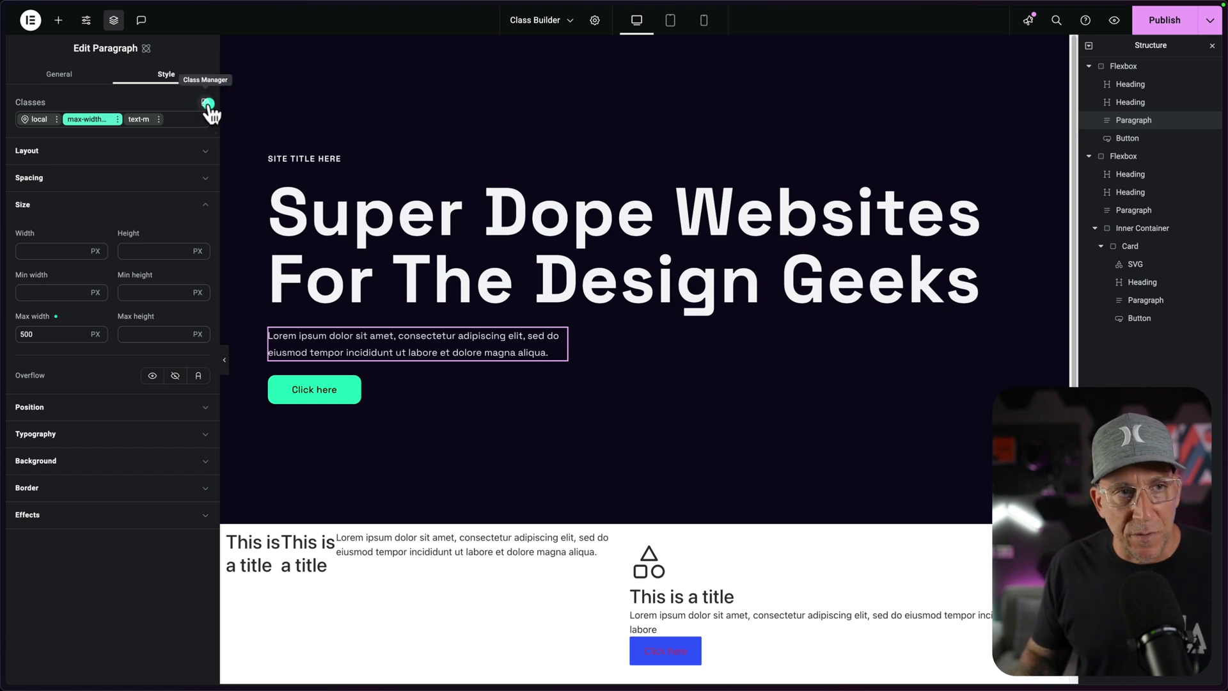
# - Publish the page and review the full list of global classes in the Class Manager
pyautogui.click(1159, 22)
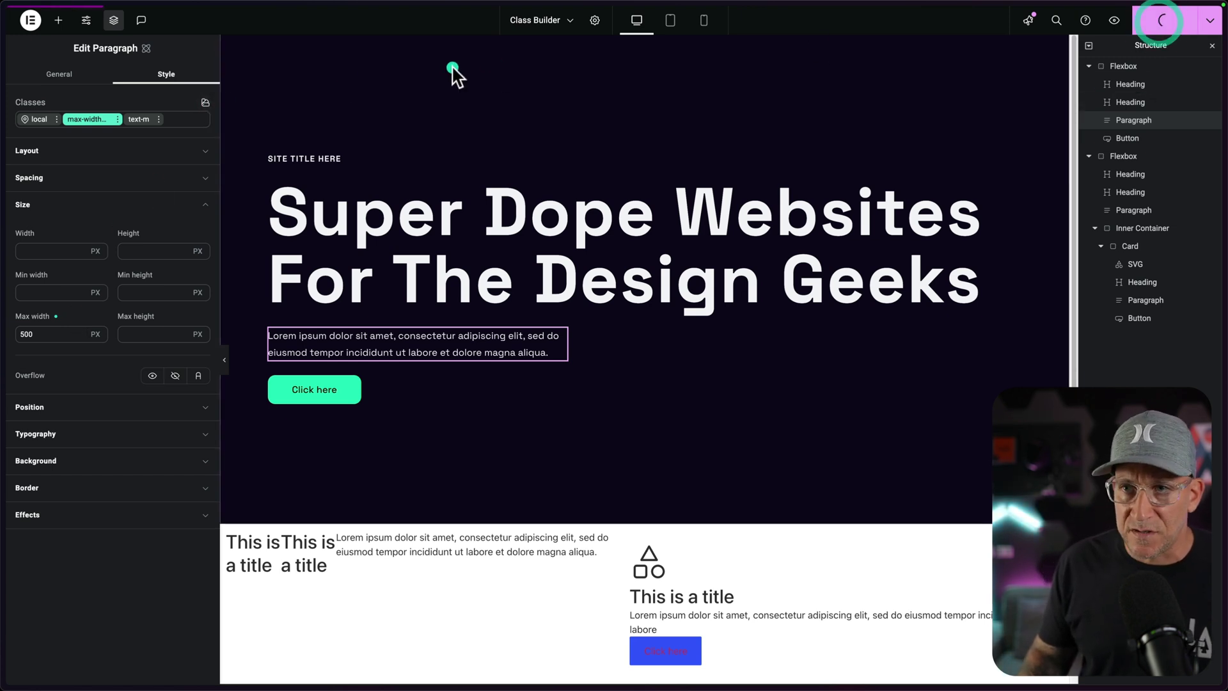
pyautogui.click(205, 103)
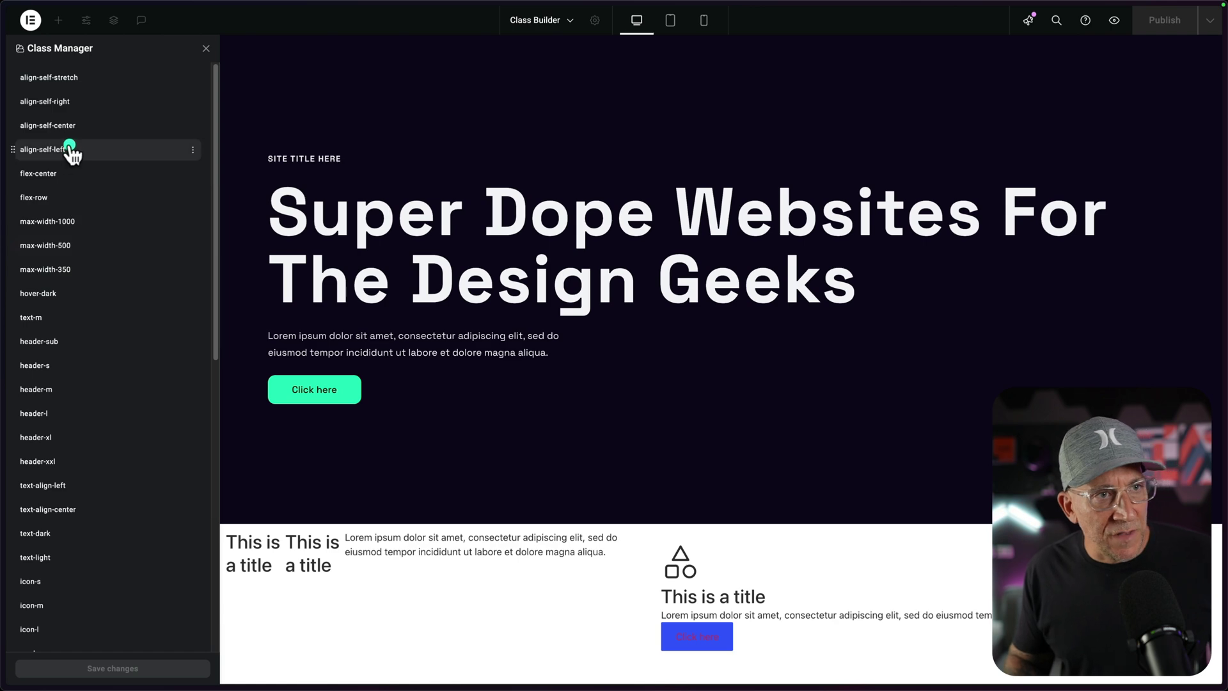
pyautogui.scroll(-10, 70, 153)
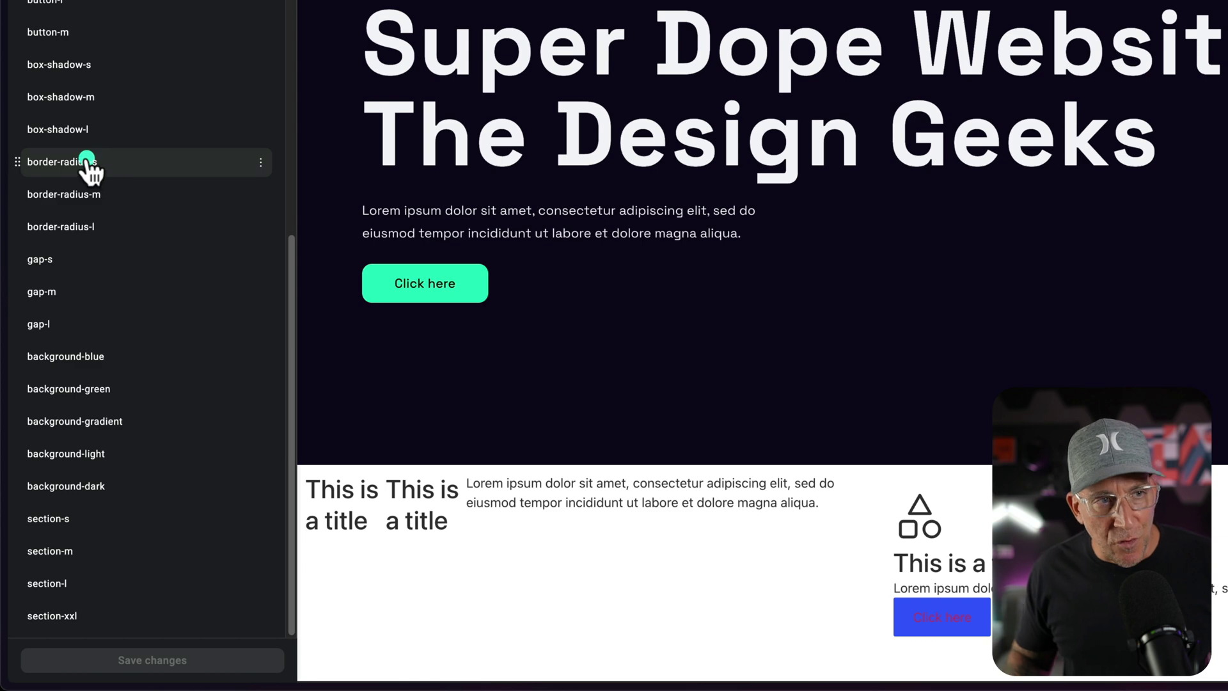
pyautogui.scroll(5, 109, 164)
pyautogui.click(526, 349)
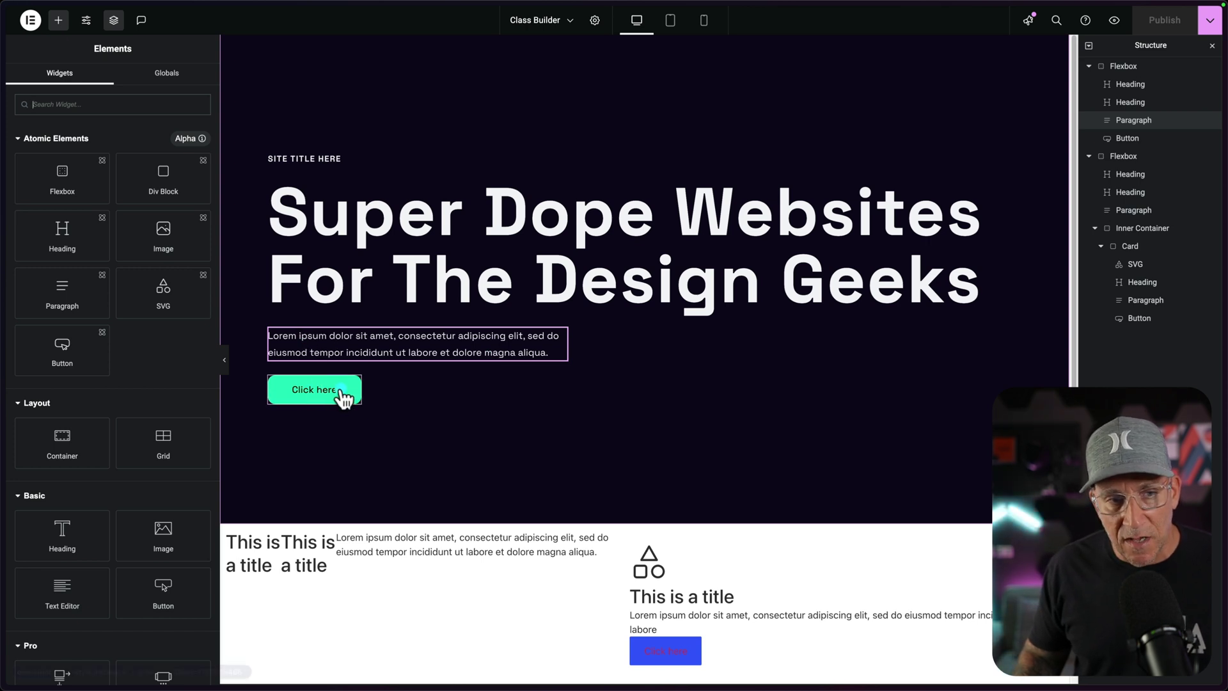
# - Try a 20 px bottom padding in the local style of the paragraph below the main heading, and clear it
pyautogui.click(423, 336)
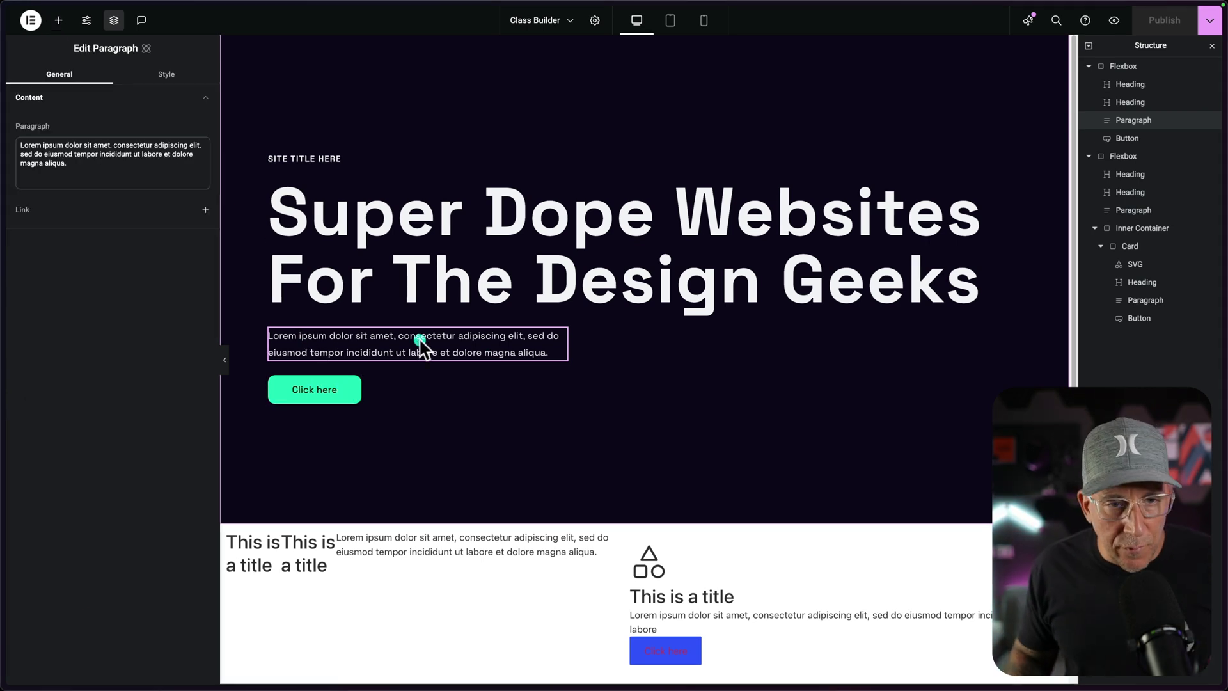
pyautogui.click(166, 82)
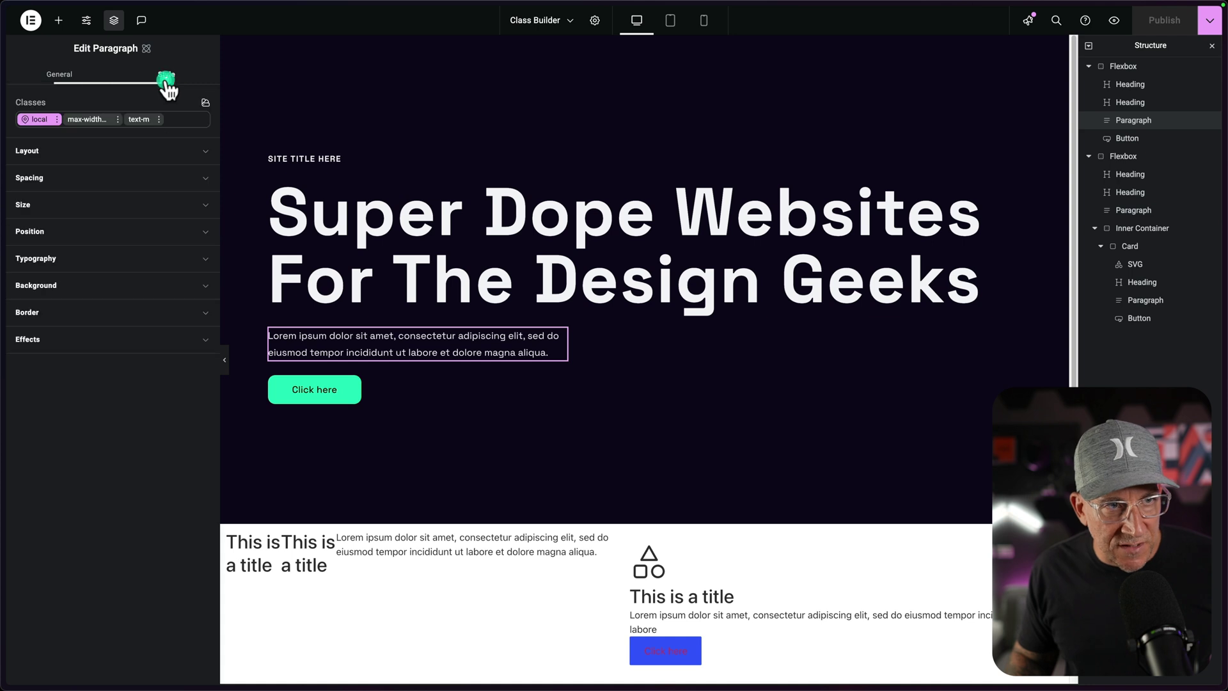
pyautogui.click(95, 177)
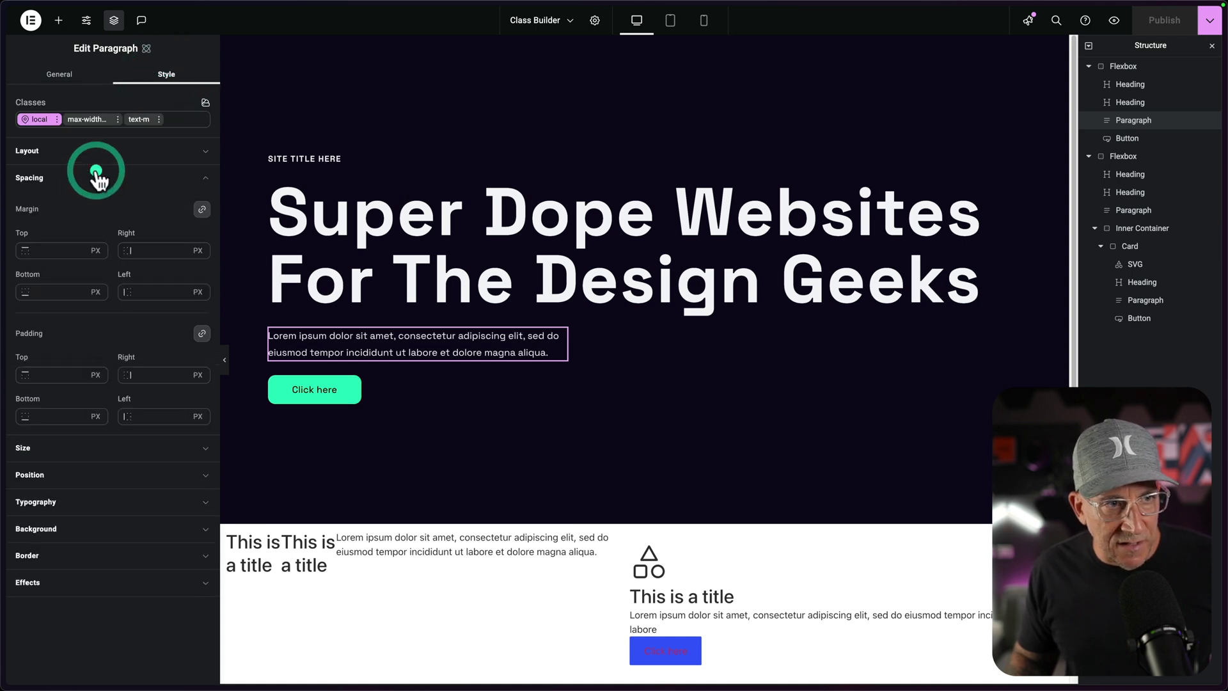
pyautogui.click(196, 330)
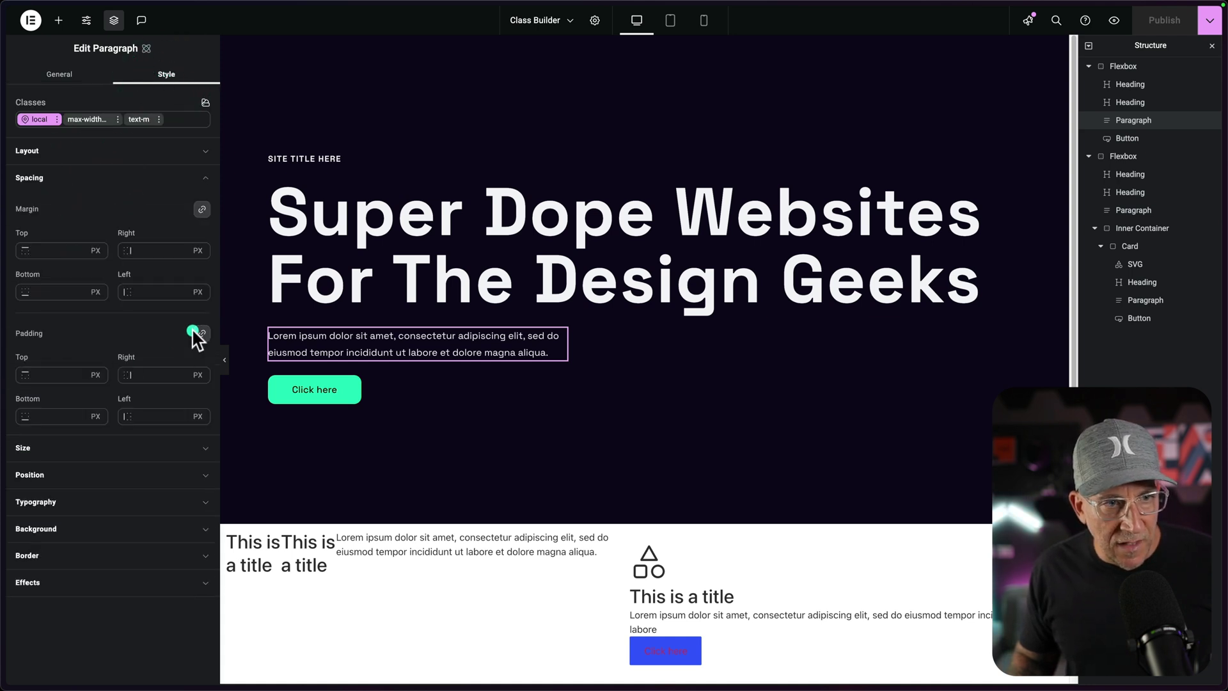
pyautogui.click(61, 416)
pyautogui.write('20')
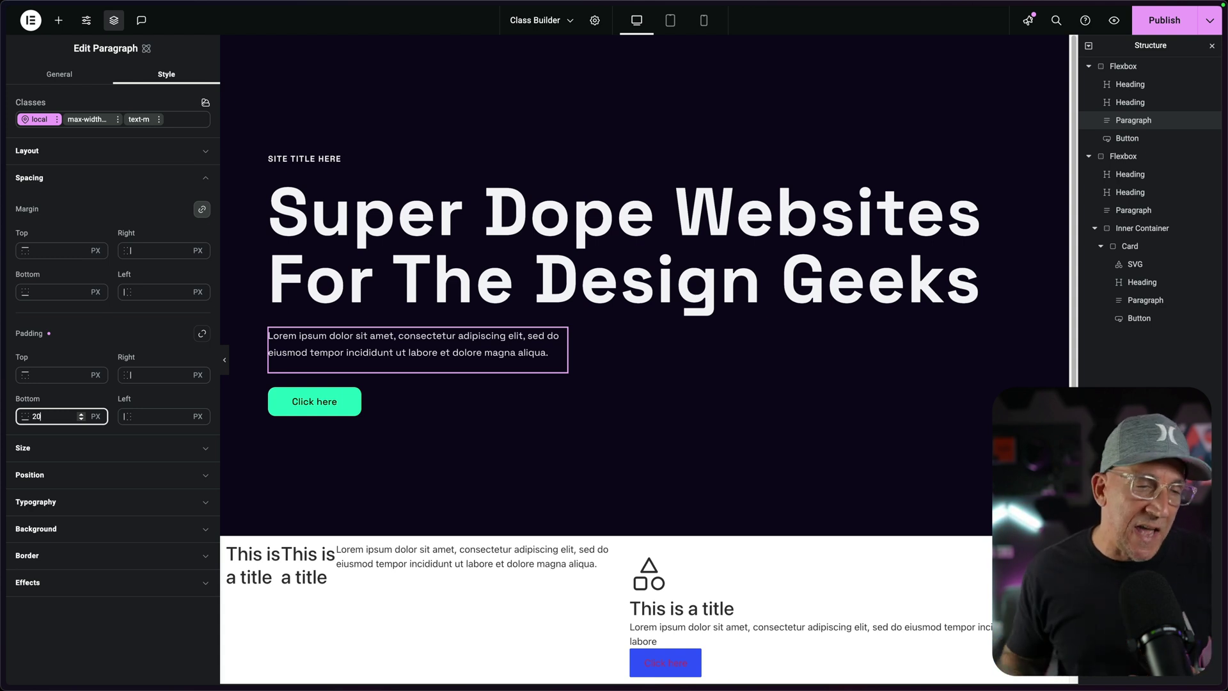
pyautogui.press('BackSpace')
pyautogui.press('BackSpace')
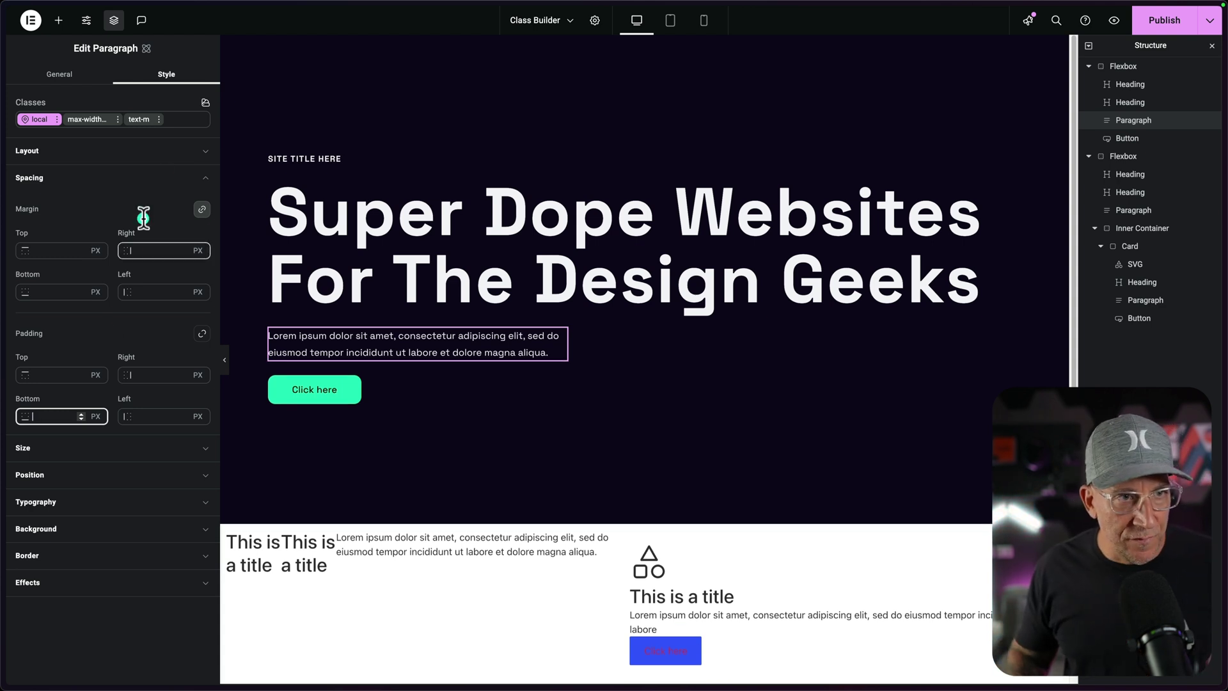
# - Create a padding-bottom-20 class on the hero paragraph and give it a bottom padding of 1.25 rem
pyautogui.click(181, 119)
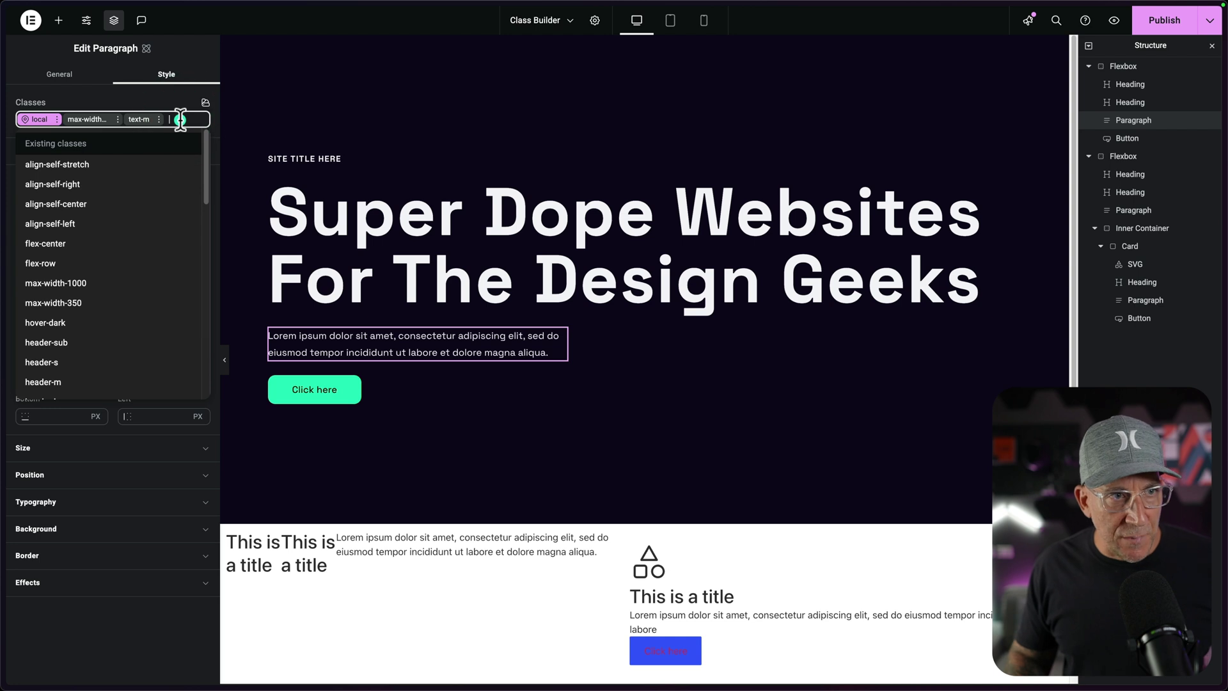
pyautogui.write('padding-bottom-20')
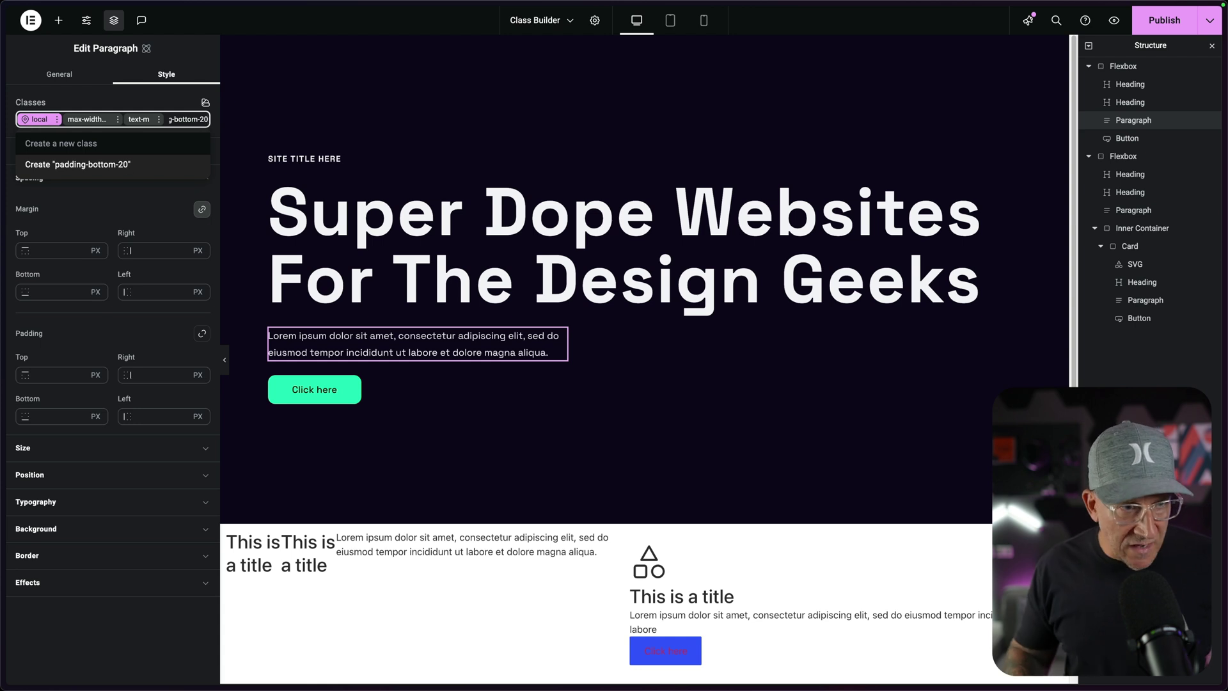
pyautogui.click(73, 164)
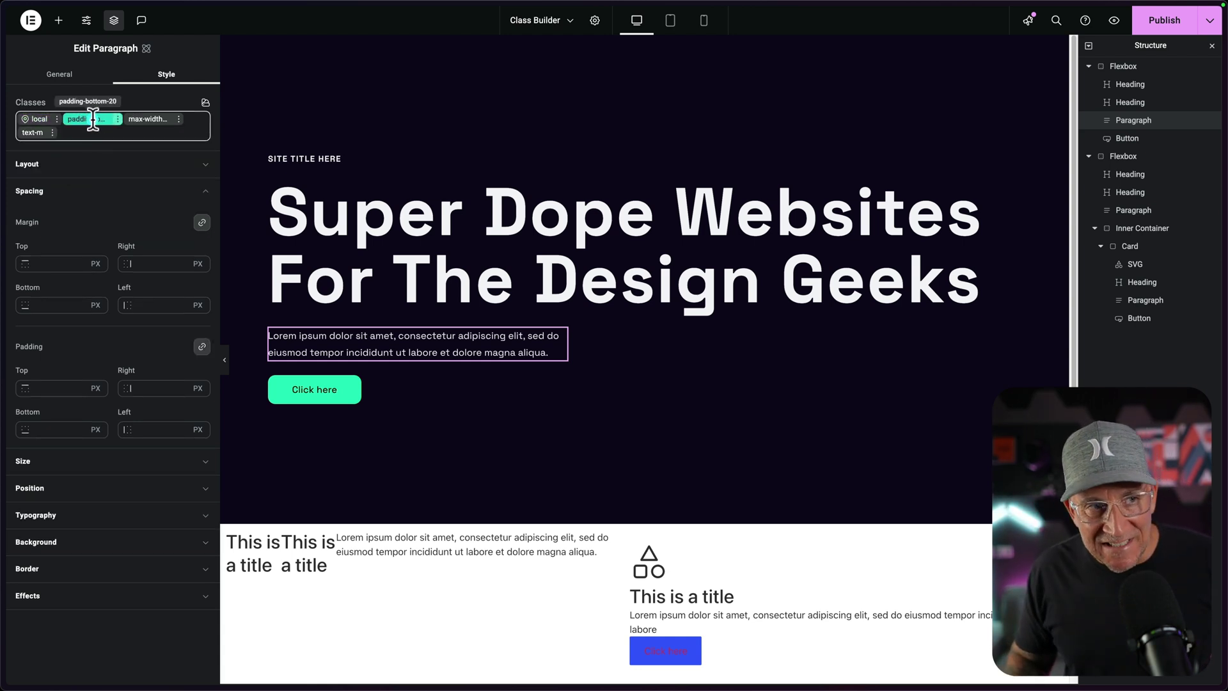
pyautogui.click(85, 235)
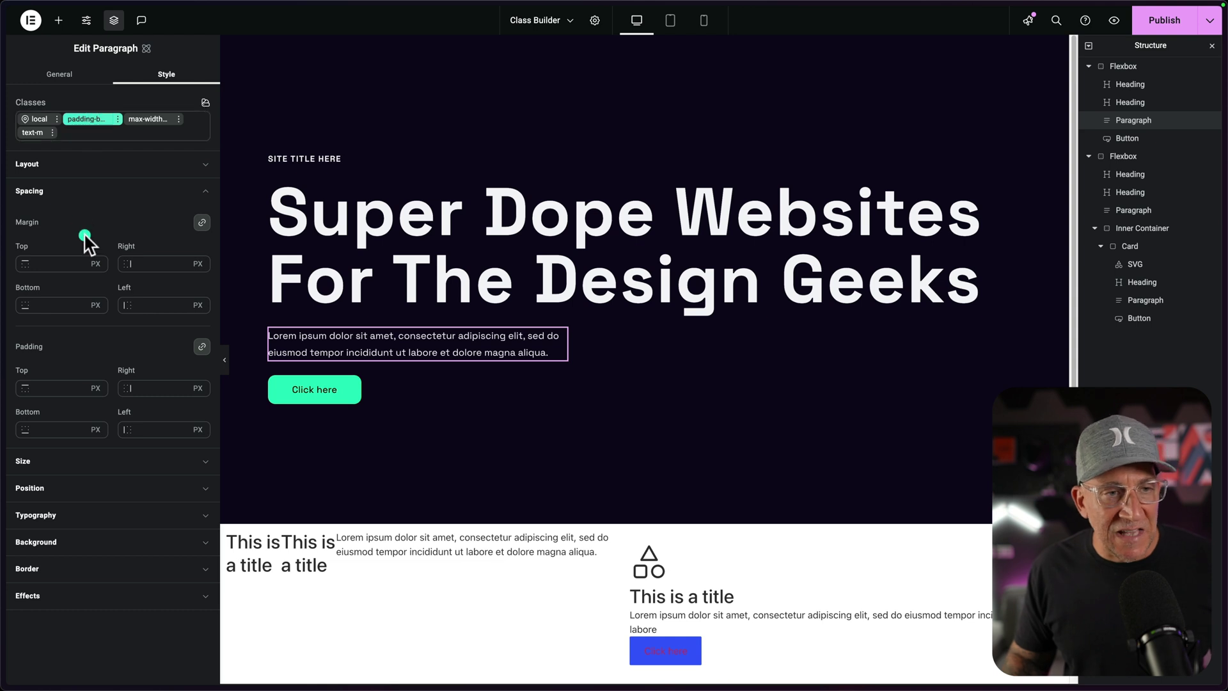
pyautogui.click(201, 346)
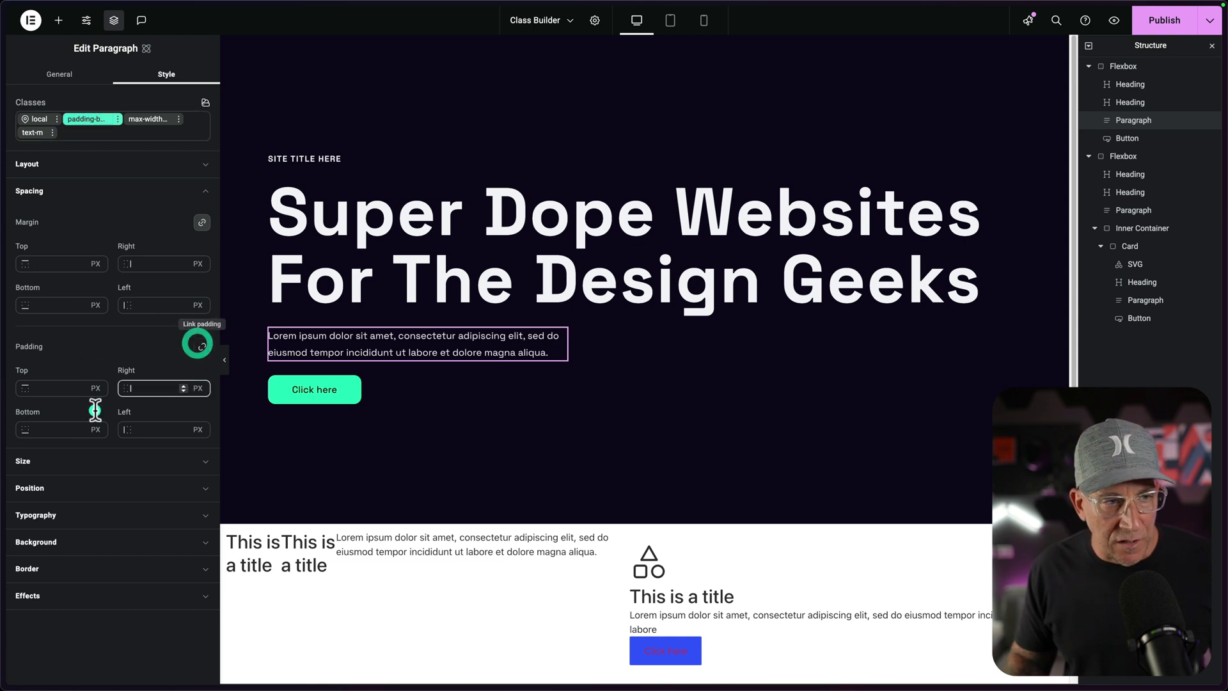
pyautogui.click(46, 425)
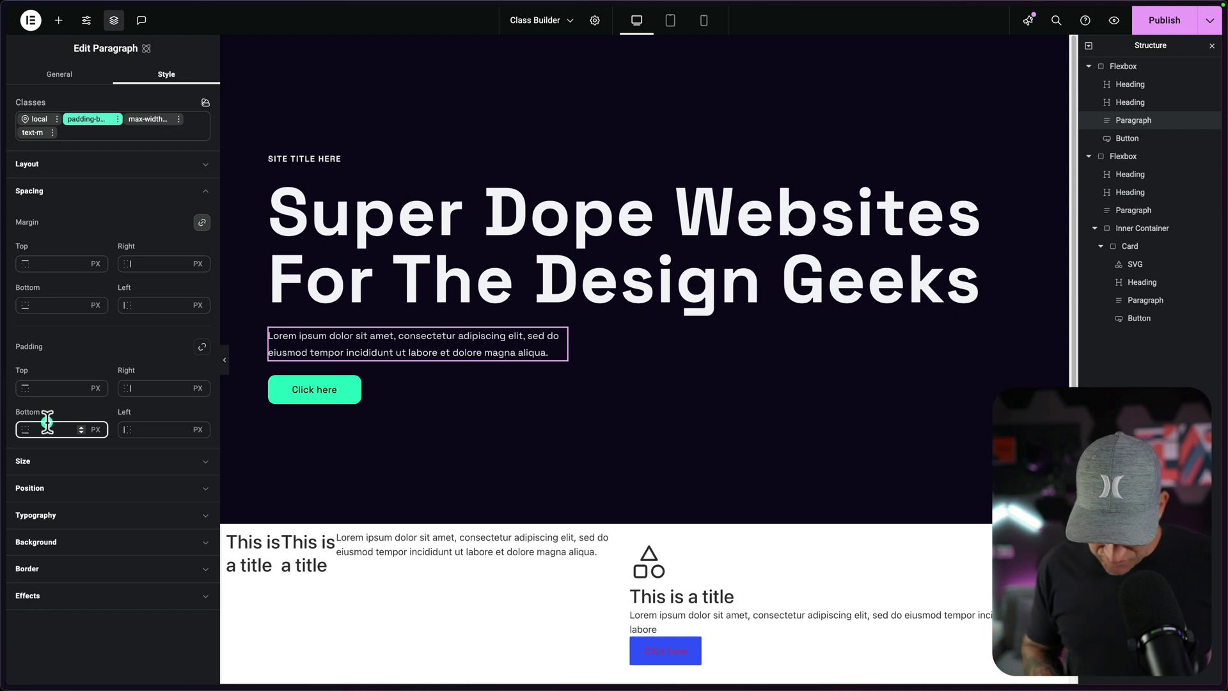
pyautogui.write('1.25')
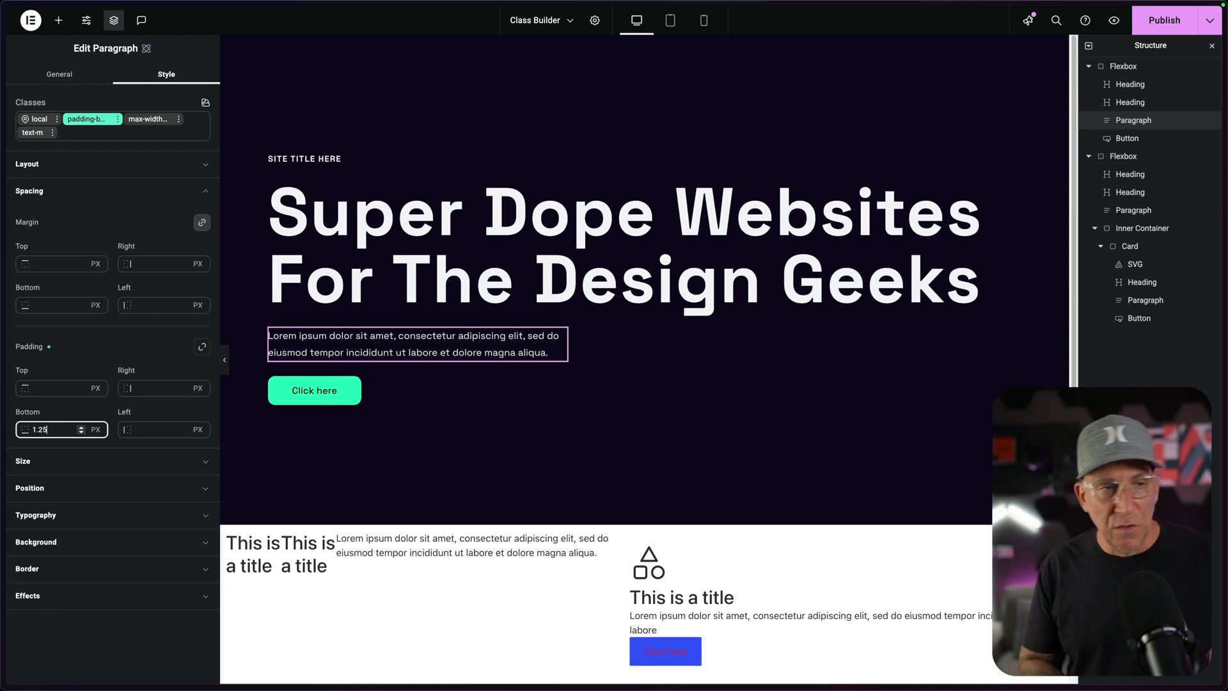
pyautogui.write('r')
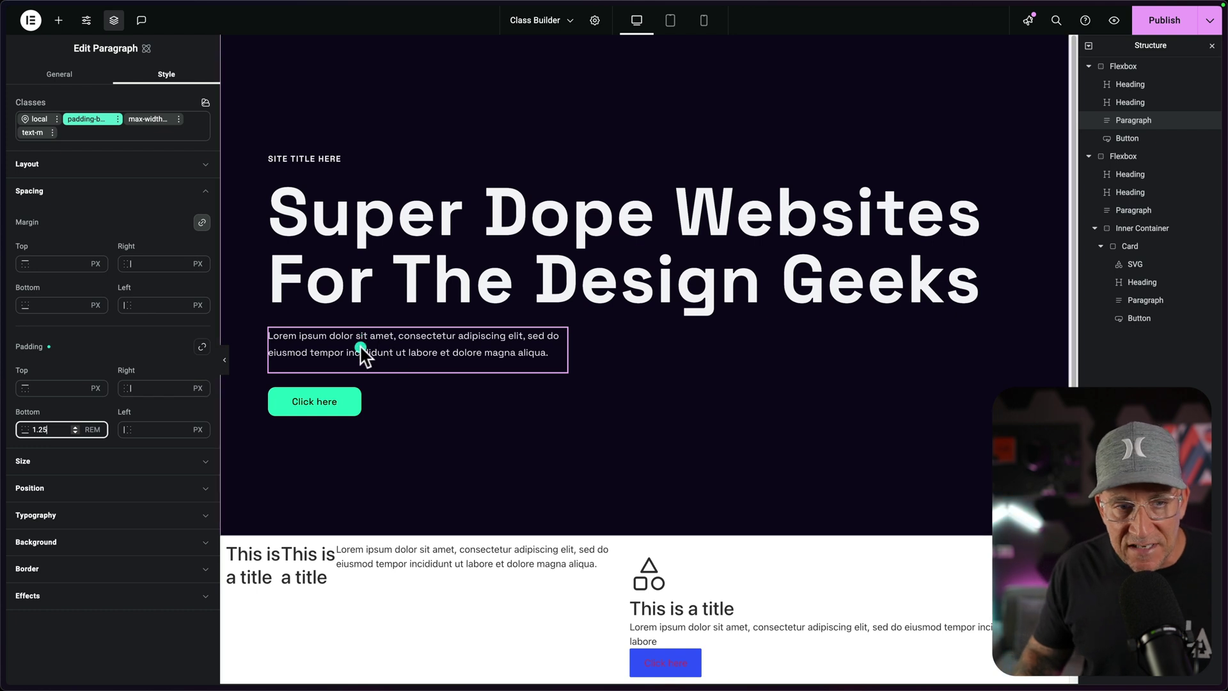
pyautogui.click(115, 159)
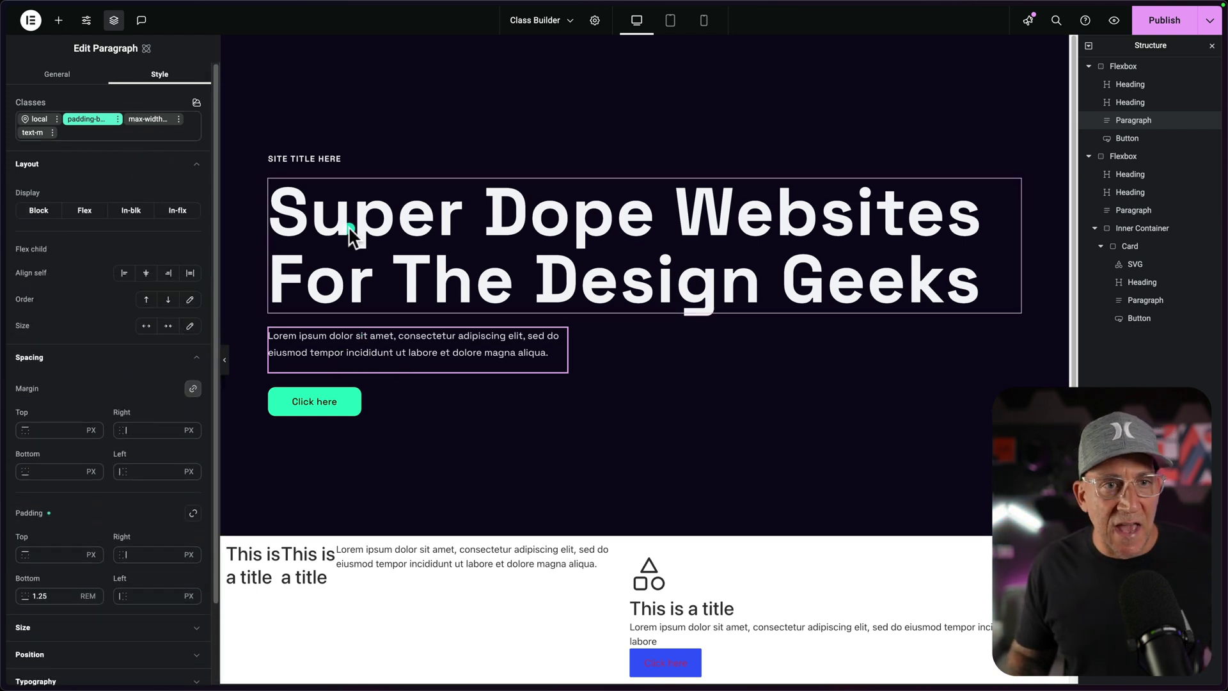
# - Try the existing padding-bottom-20 class on the small site title heading at the start of the hero section
pyautogui.click(294, 157)
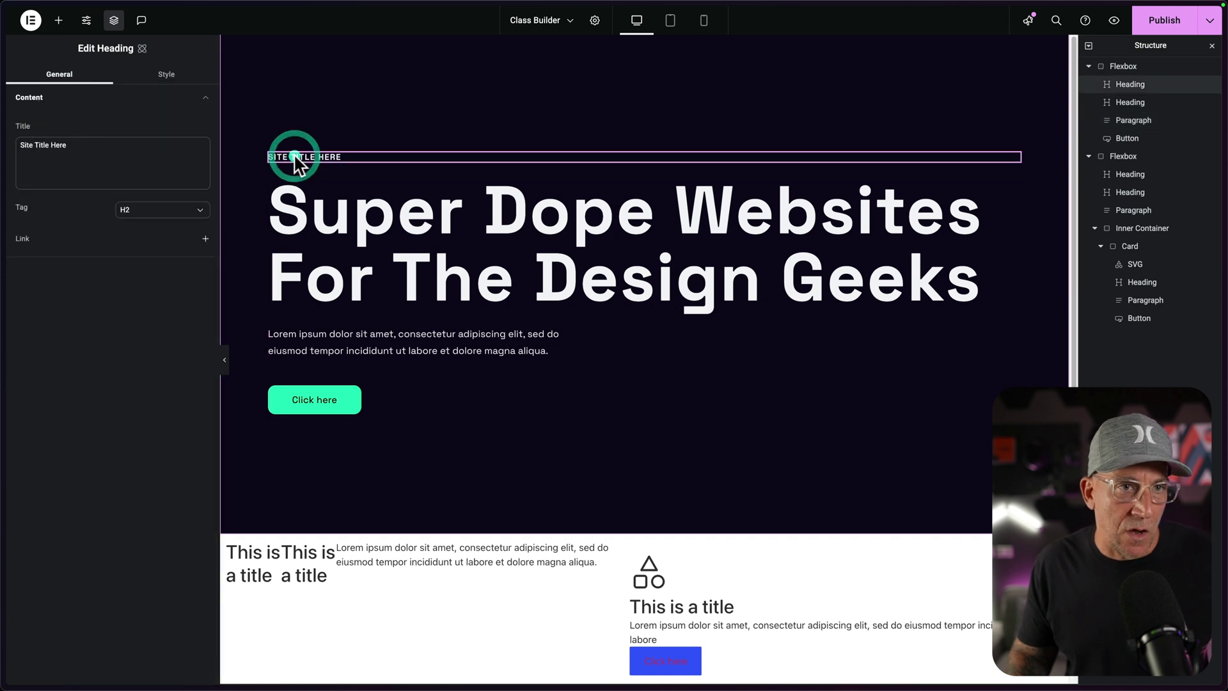
pyautogui.click(160, 75)
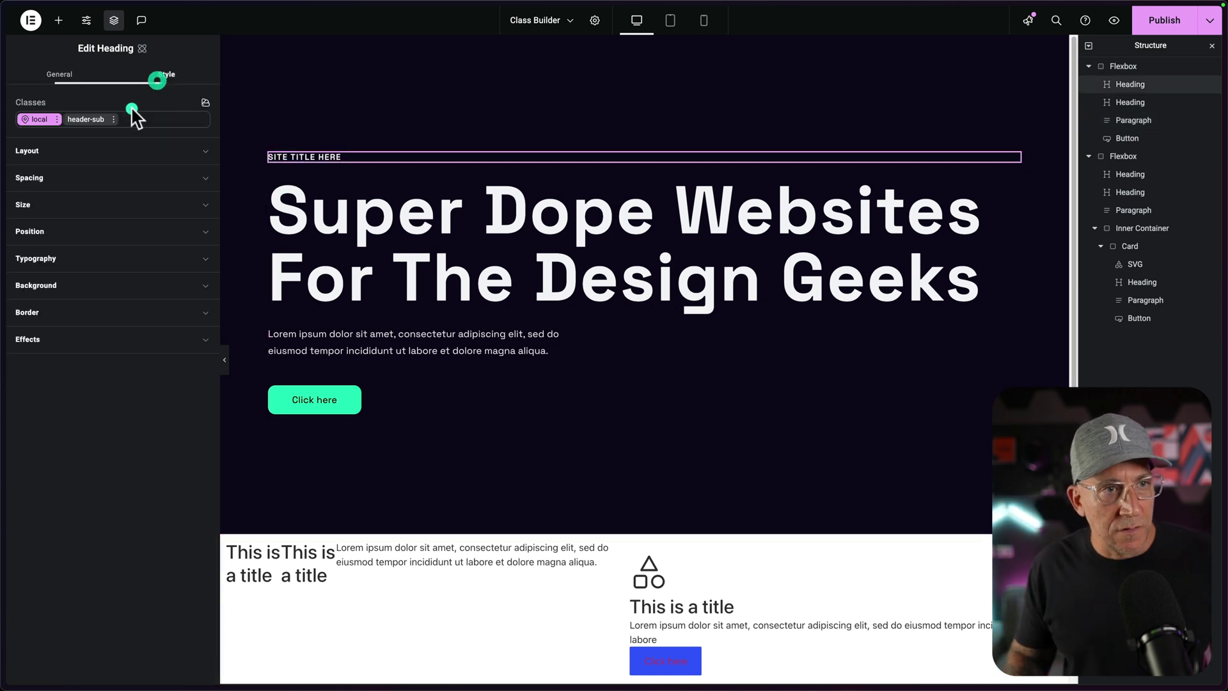
pyautogui.click(132, 119)
pyautogui.write('padd')
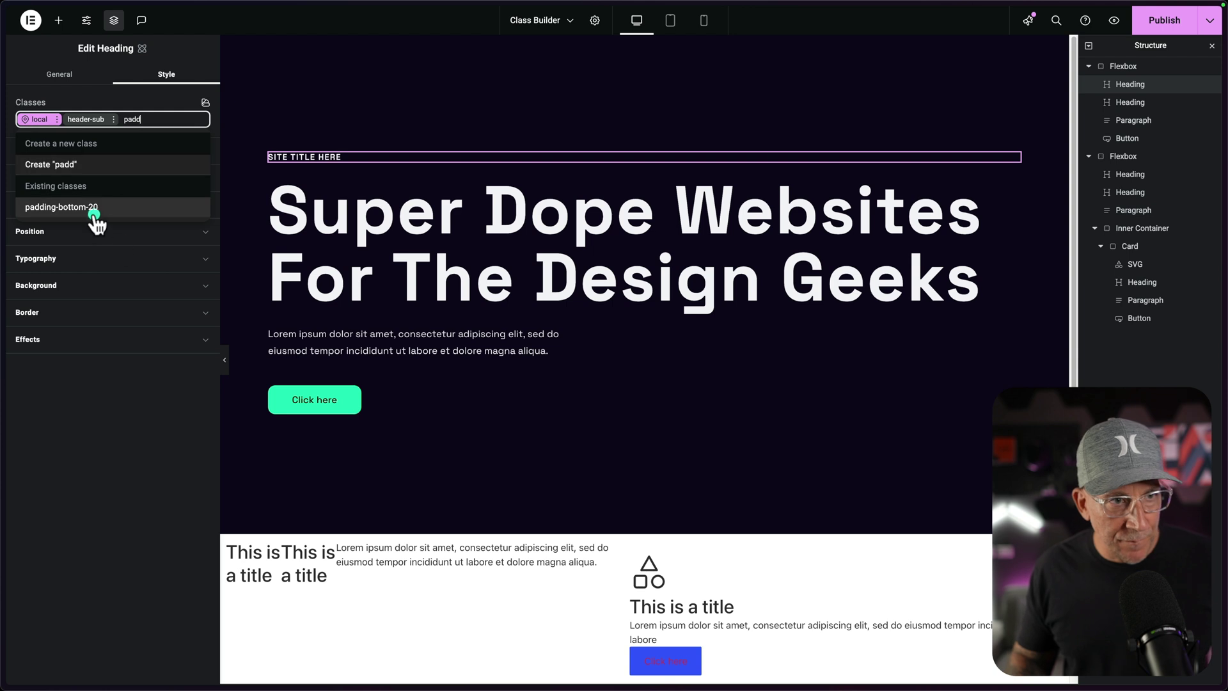
pyautogui.click(94, 209)
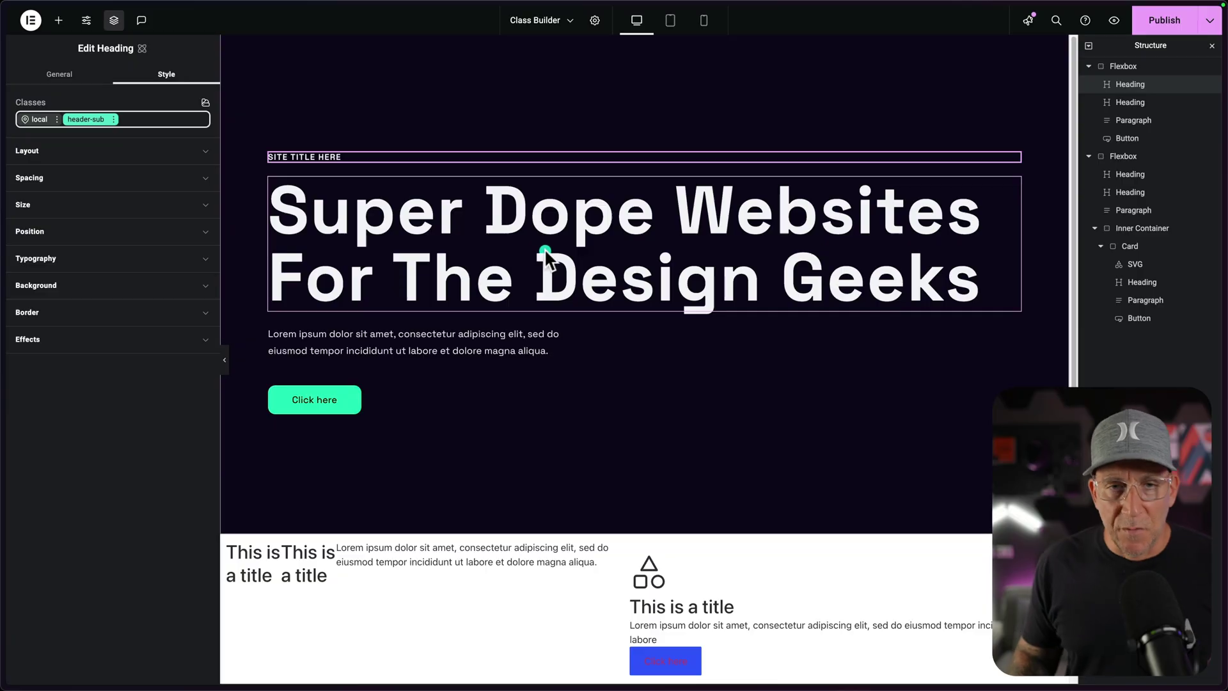
# - Add the existing max-width-1000 class to the large hero heading
pyautogui.click(546, 252)
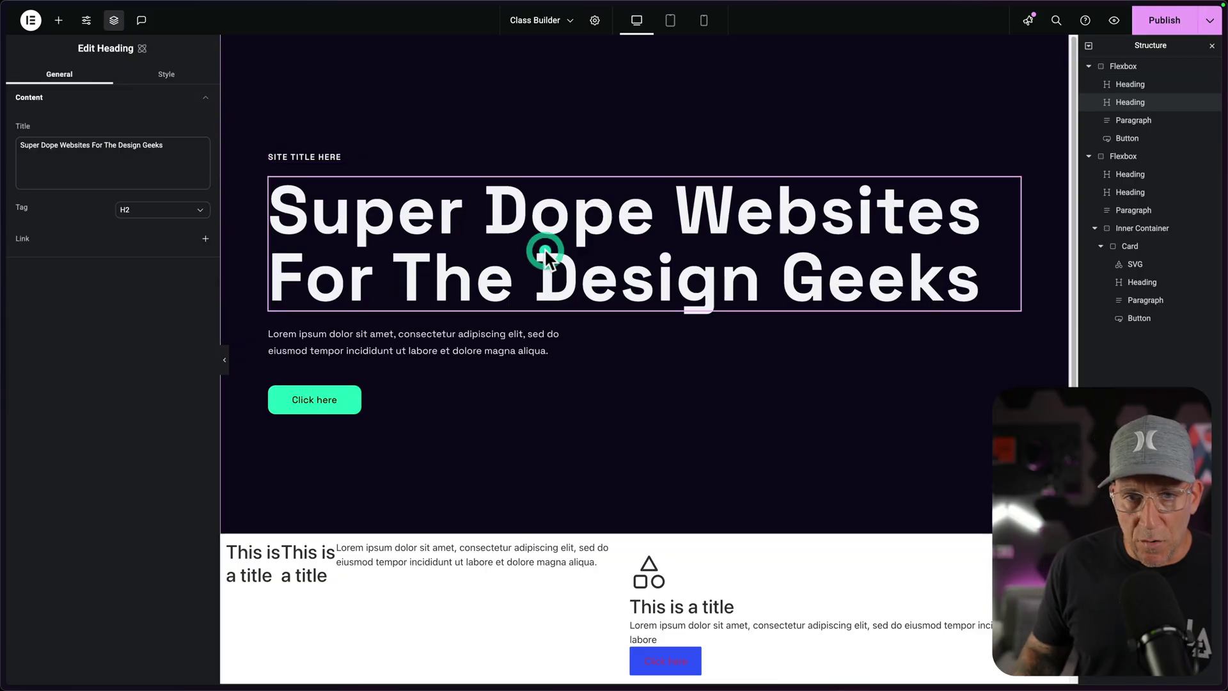
pyautogui.click(151, 73)
pyautogui.click(169, 74)
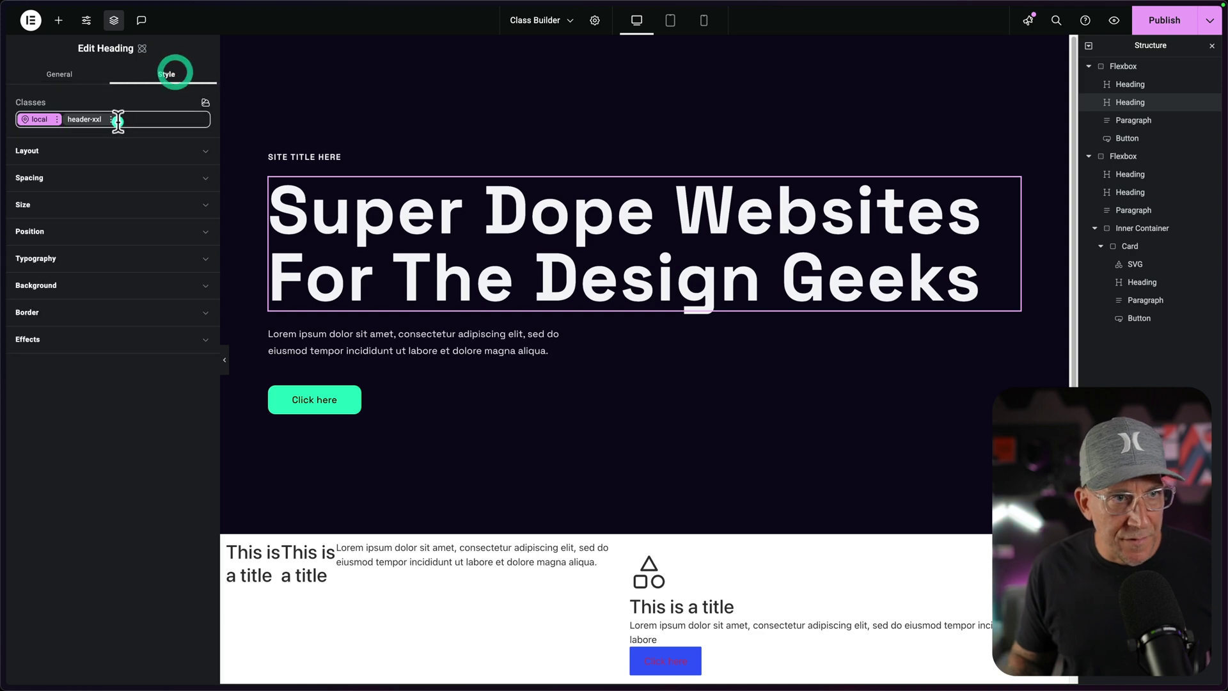
pyautogui.click(135, 120)
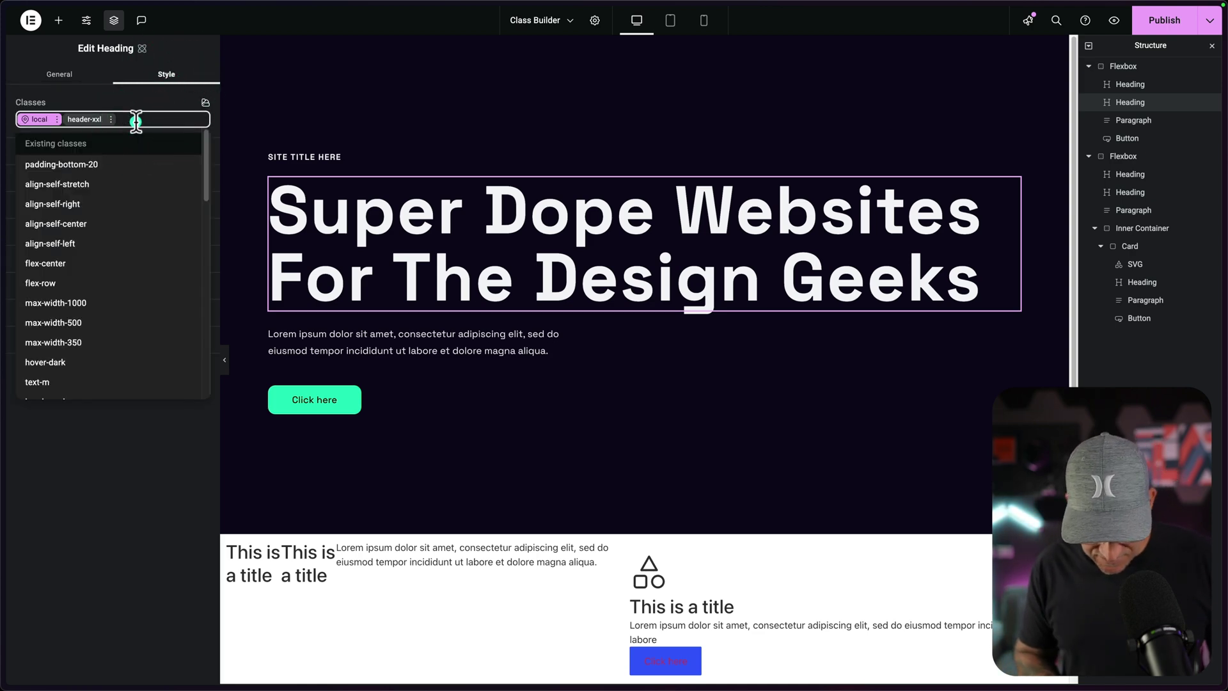
pyautogui.write('max')
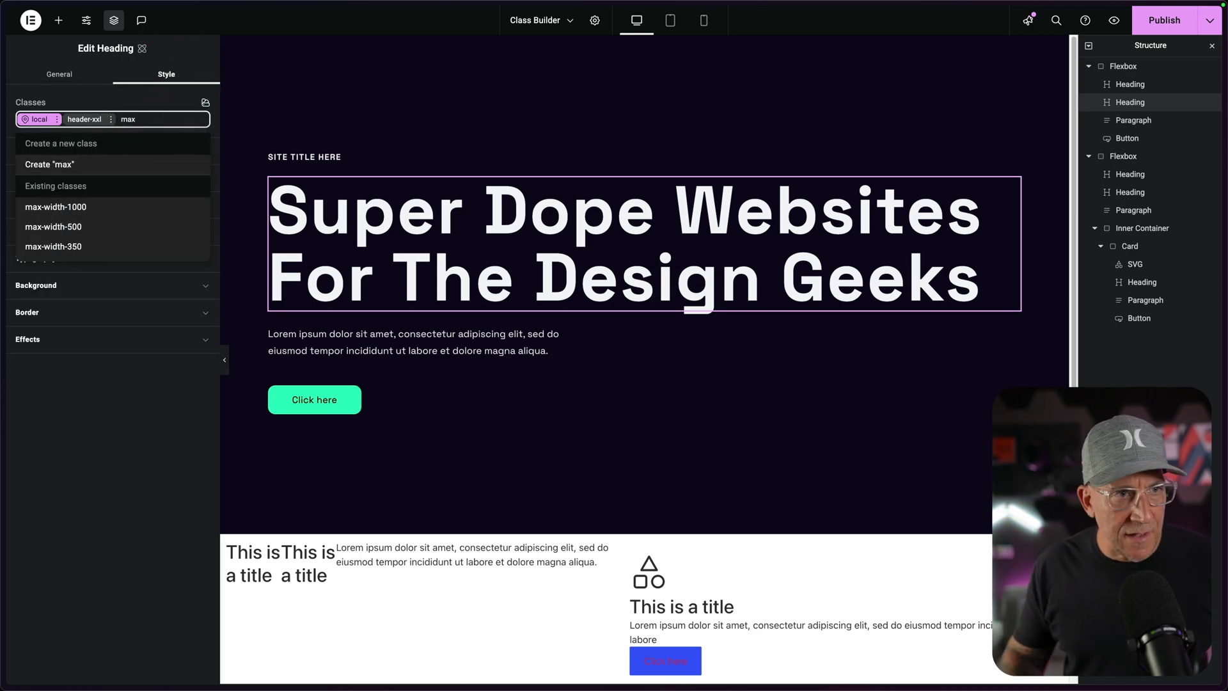
pyautogui.click(83, 207)
# - Apply the existing section-l class to the second section's outer flexbox
pyautogui.scroll(-2, 735, 358)
pyautogui.scroll(-3, 737, 363)
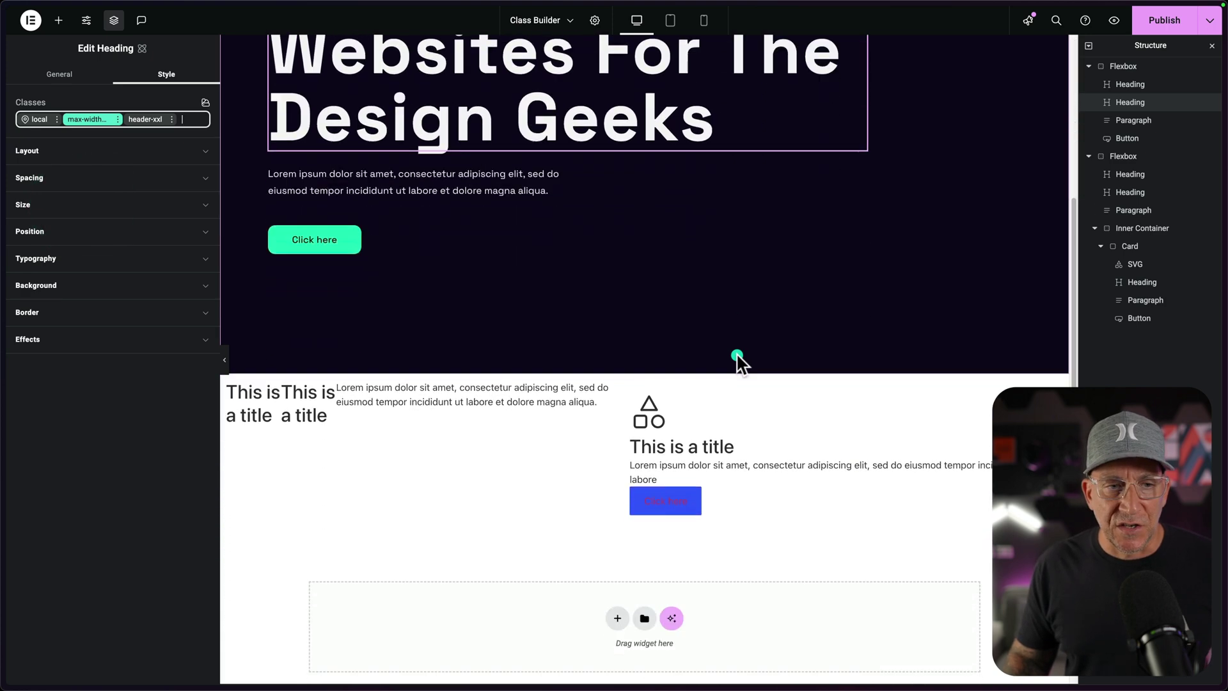
pyautogui.click(645, 332)
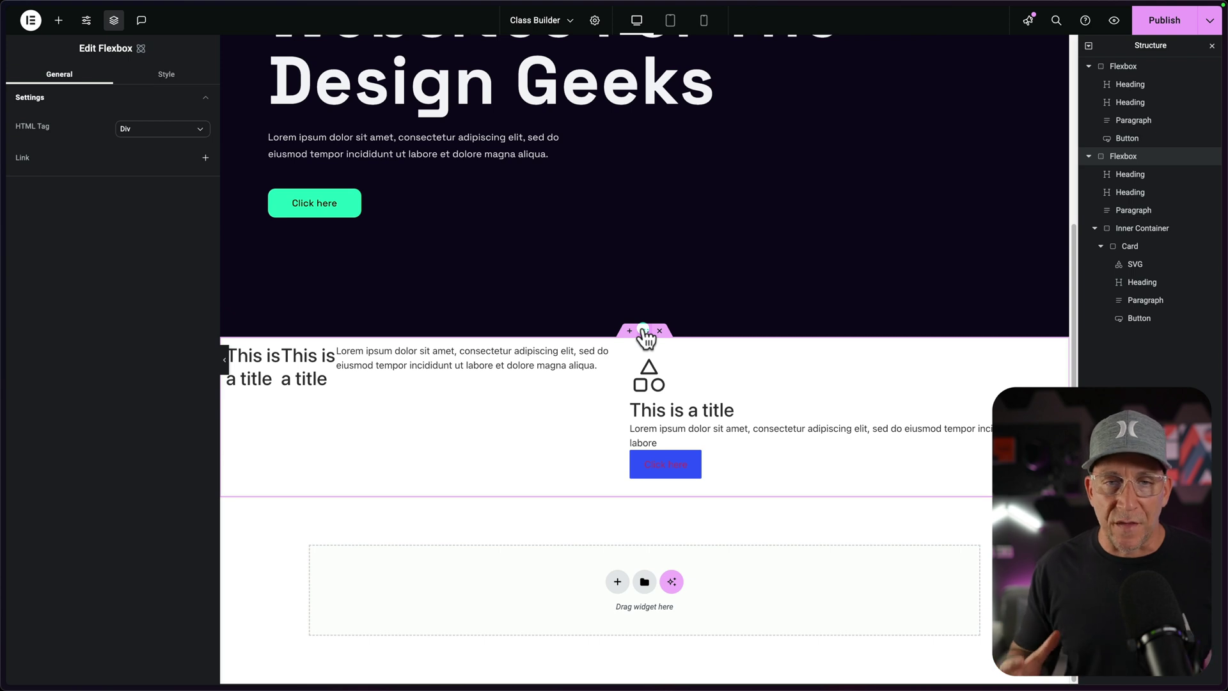
pyautogui.click(645, 330)
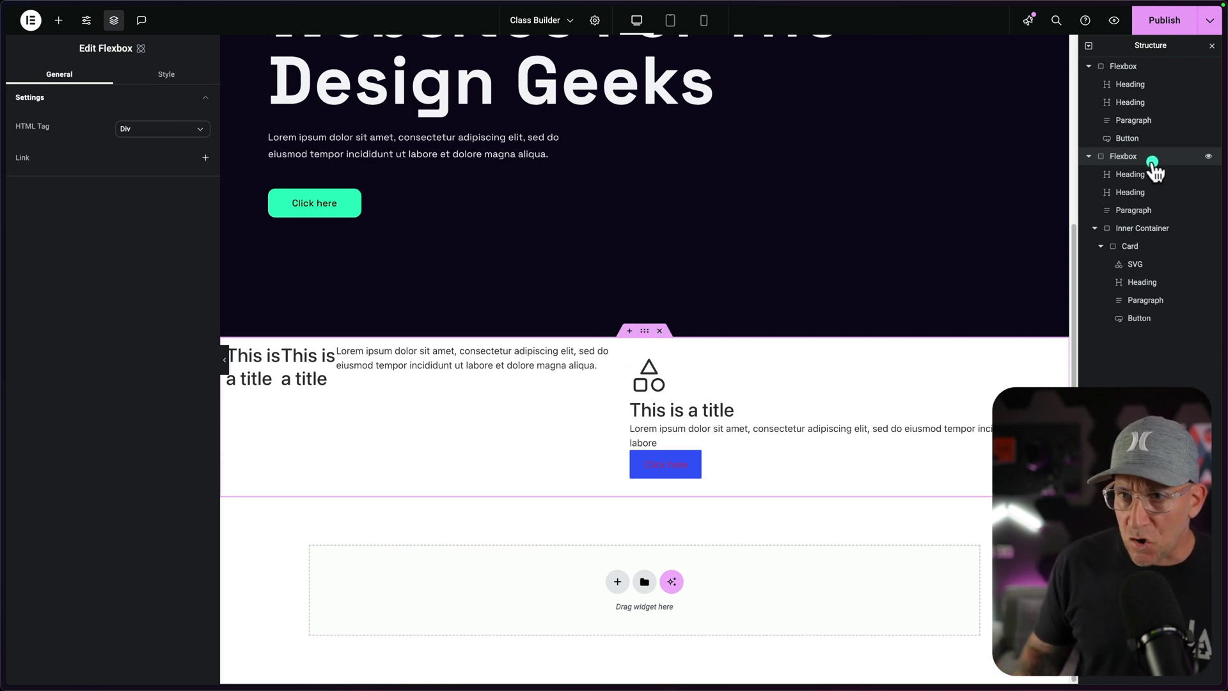
pyautogui.click(157, 75)
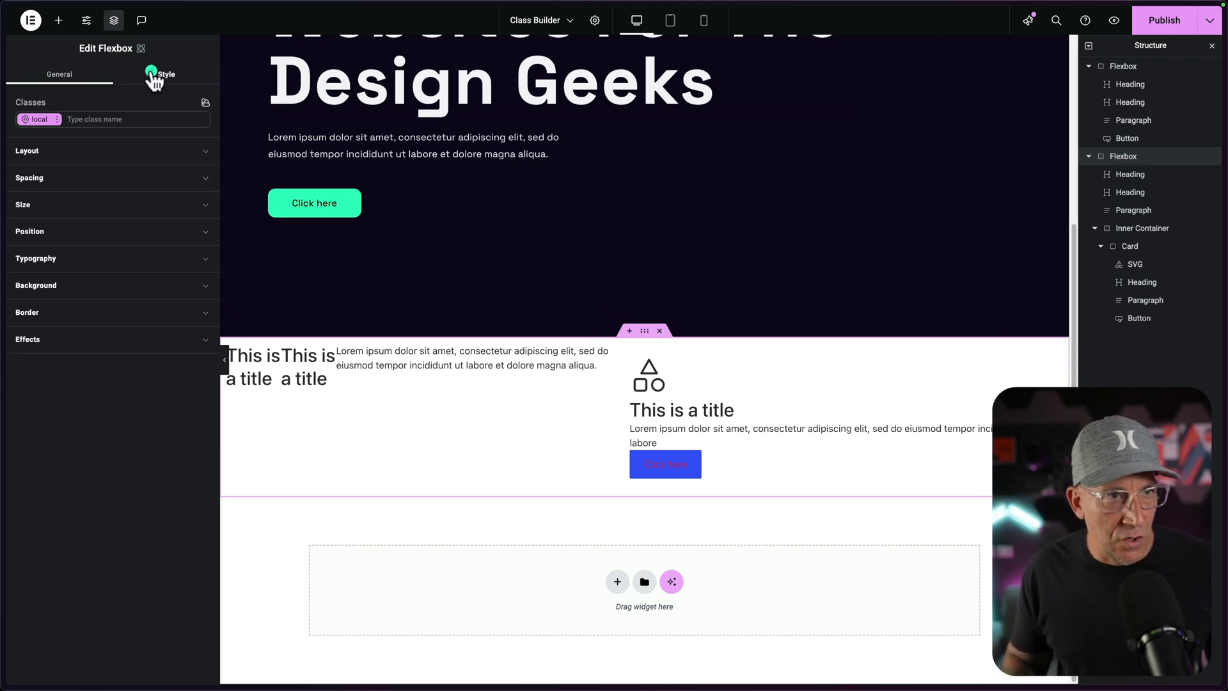
pyautogui.click(121, 115)
pyautogui.write('section')
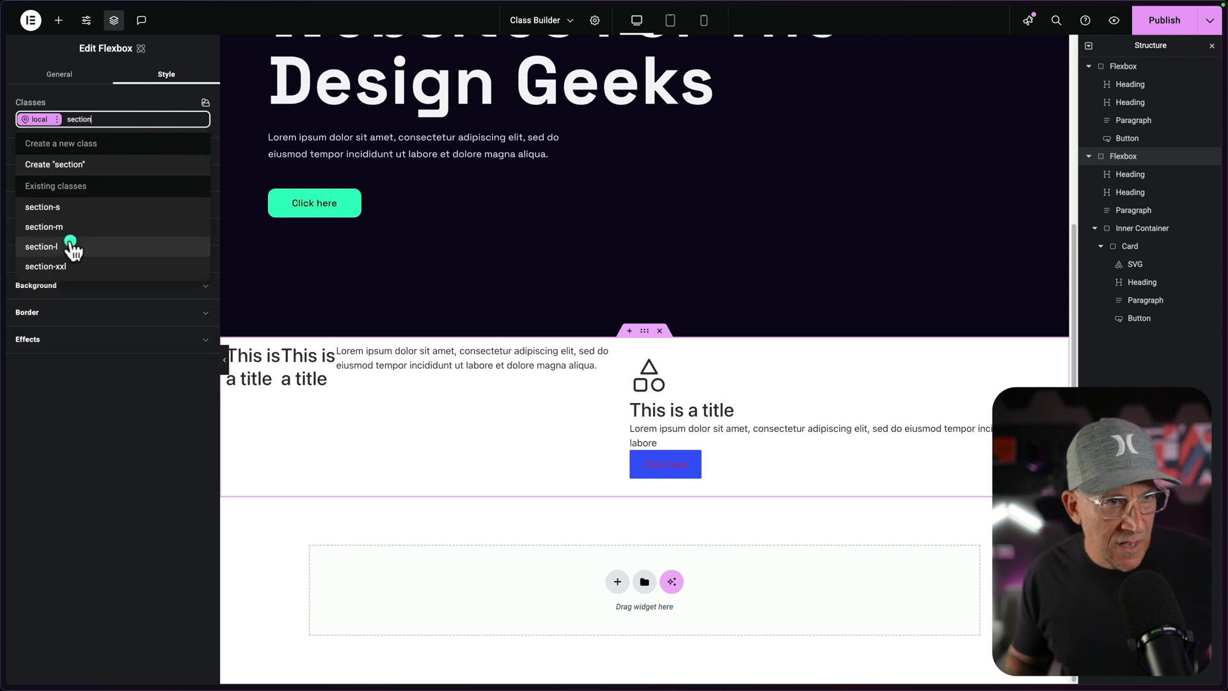
pyautogui.click(71, 246)
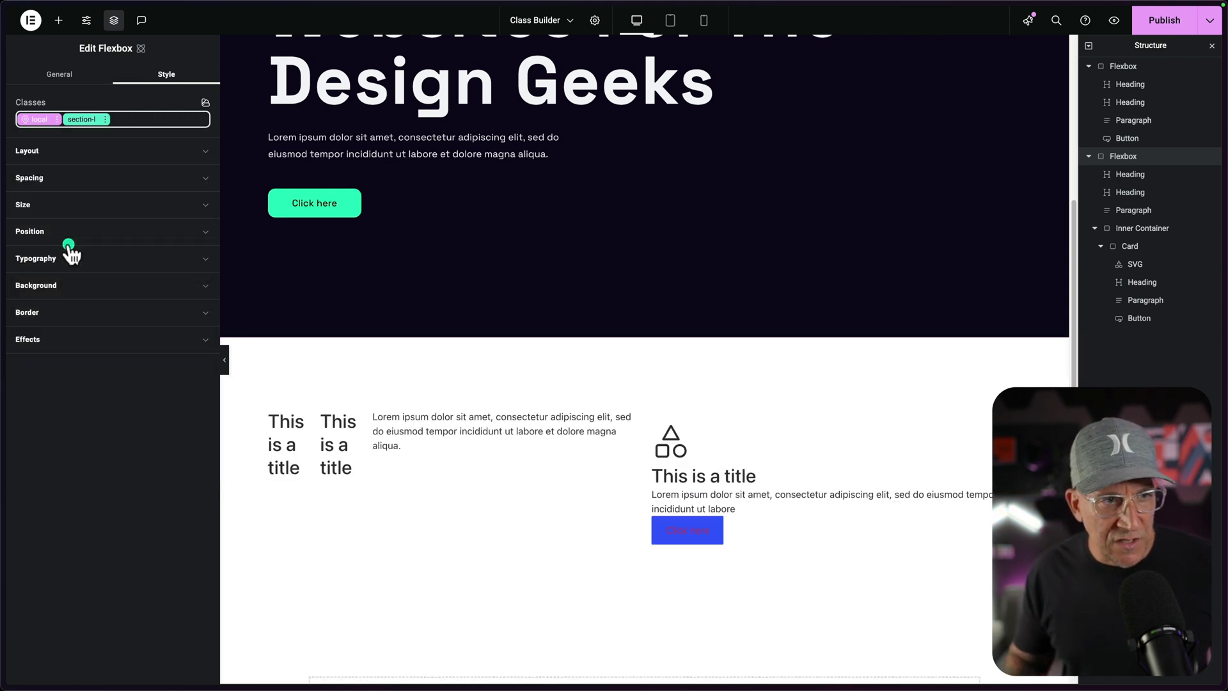
# - Add the existing background-light and flex-row classes to the second section's outer flexbox
pyautogui.write('b')
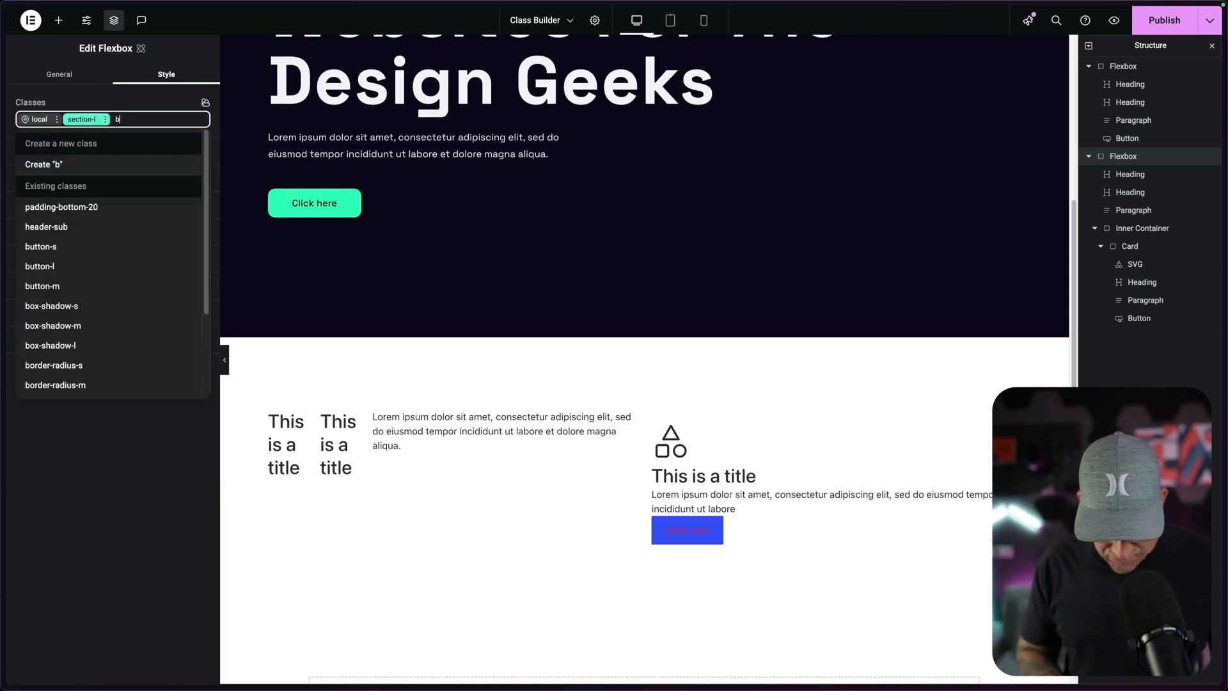
pyautogui.write('ack')
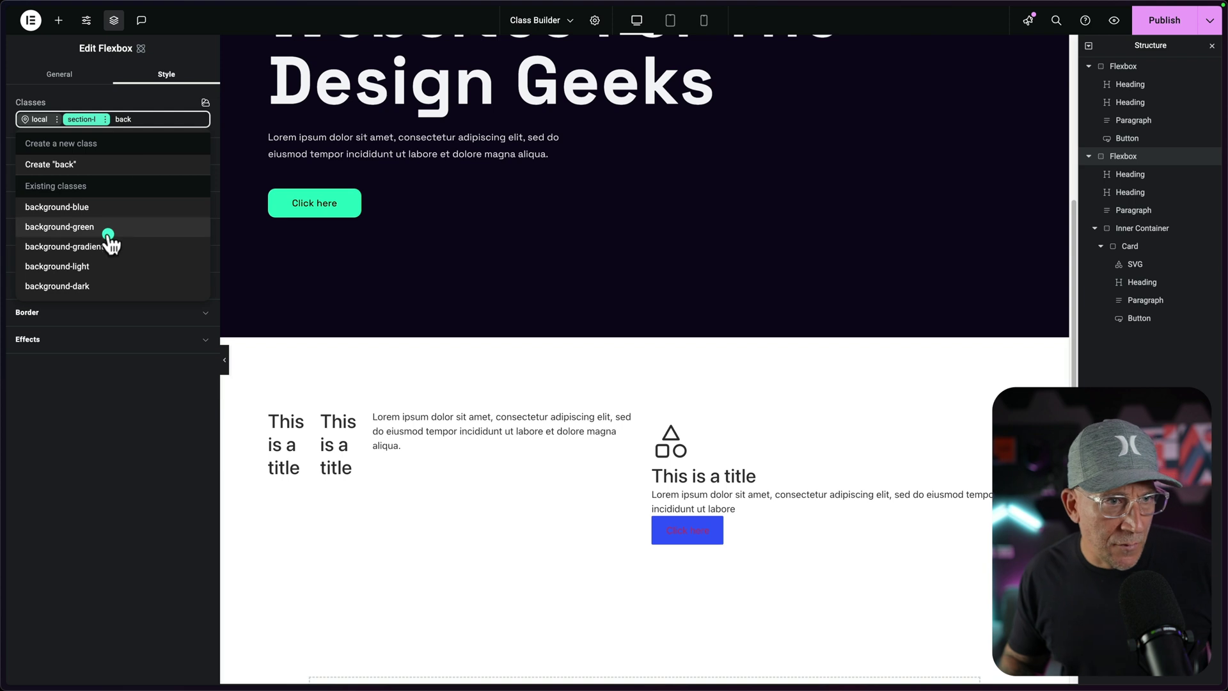
pyautogui.click(89, 267)
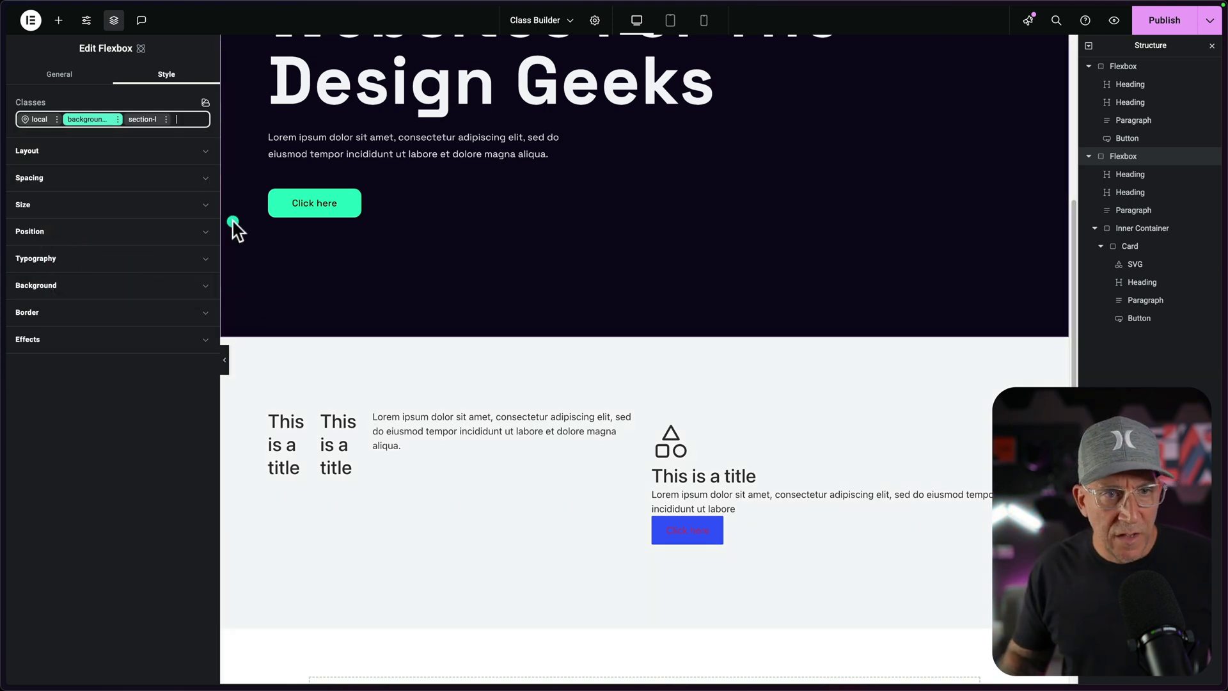
pyautogui.click(183, 119)
pyautogui.write('row')
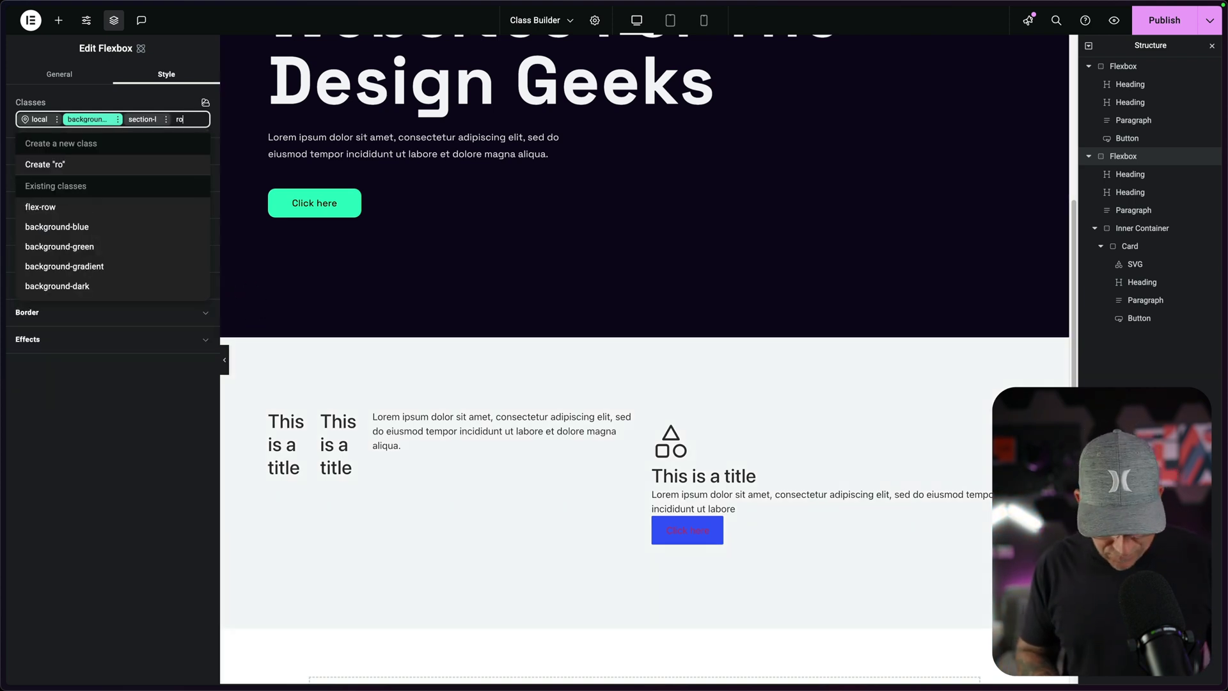
pyautogui.click(115, 168)
pyautogui.click(48, 207)
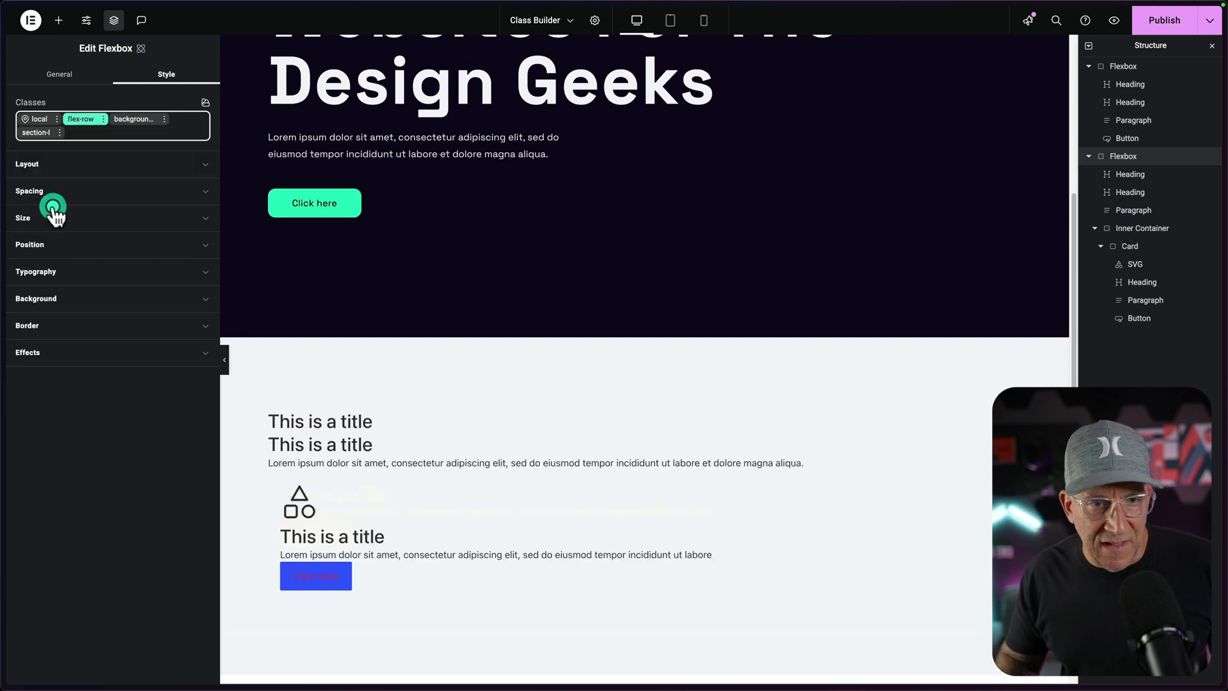
# - Add the existing flex-center class to the second section's outer flexbox
pyautogui.click(96, 128)
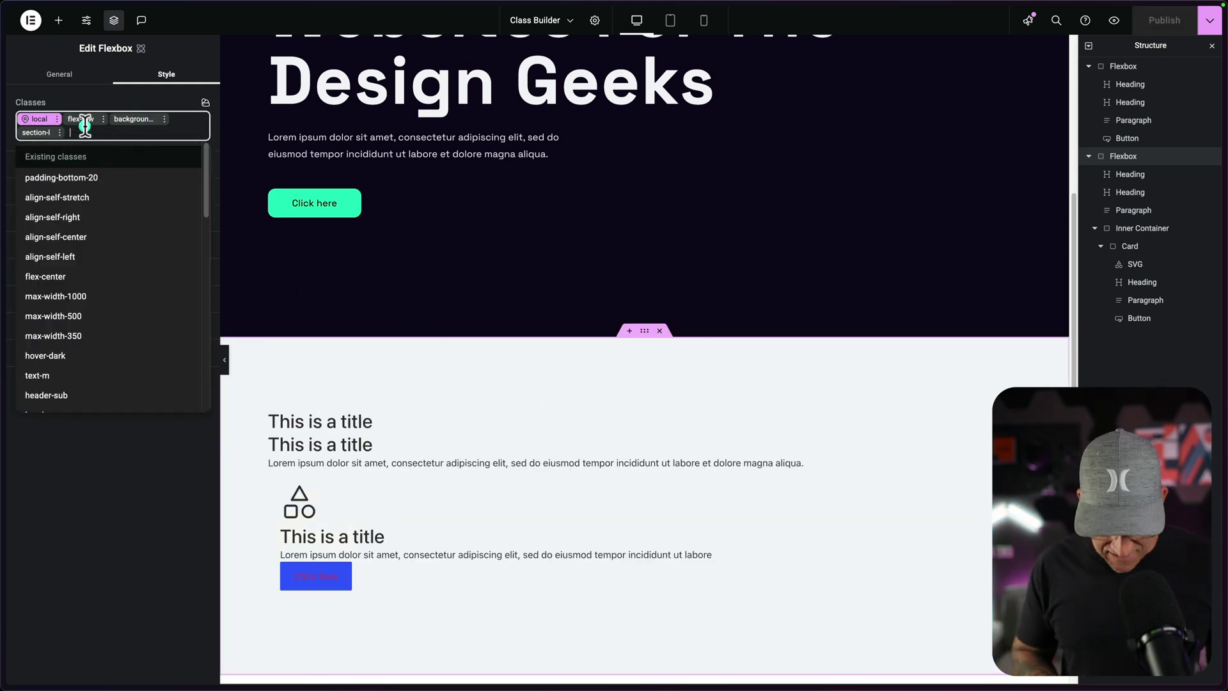
pyautogui.write('center')
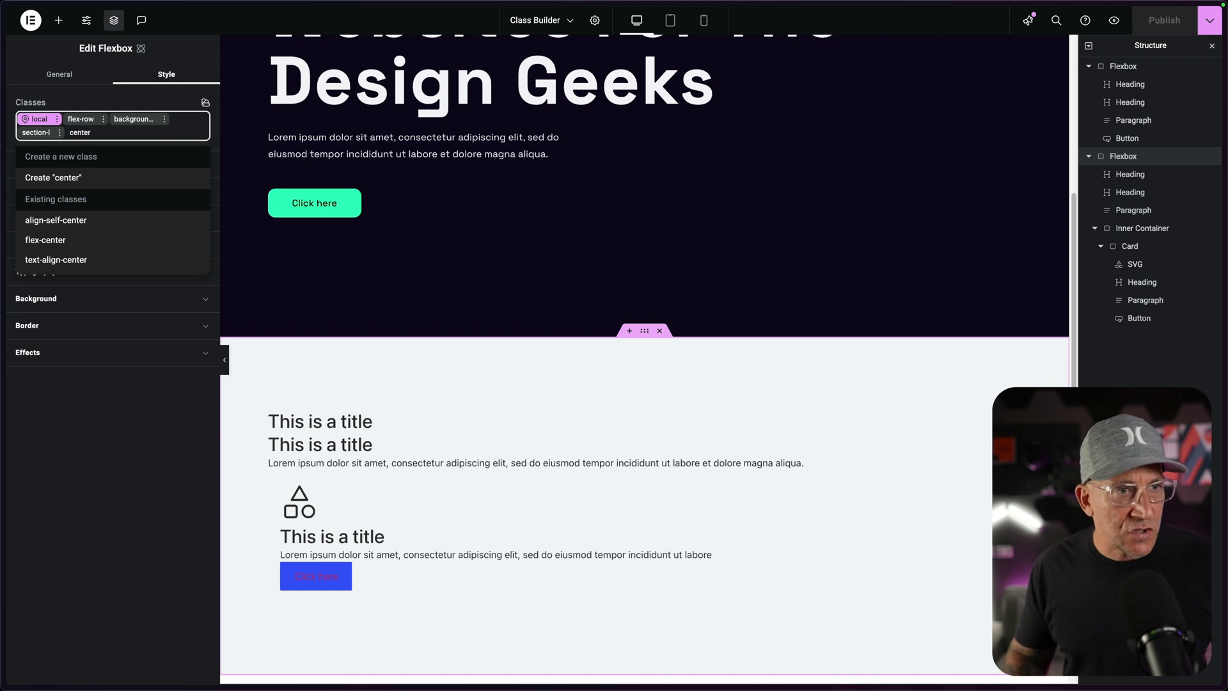
pyautogui.click(56, 241)
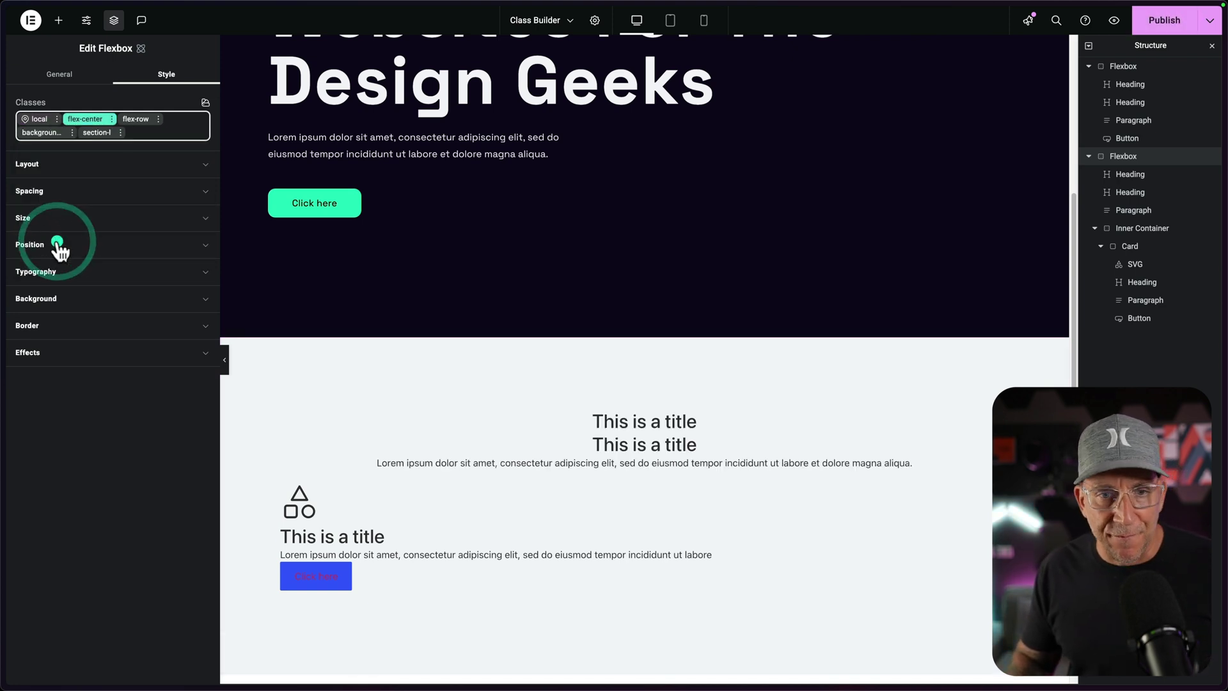
# - Apply the existing header-sub class to the first heading of the second section
pyautogui.click(640, 423)
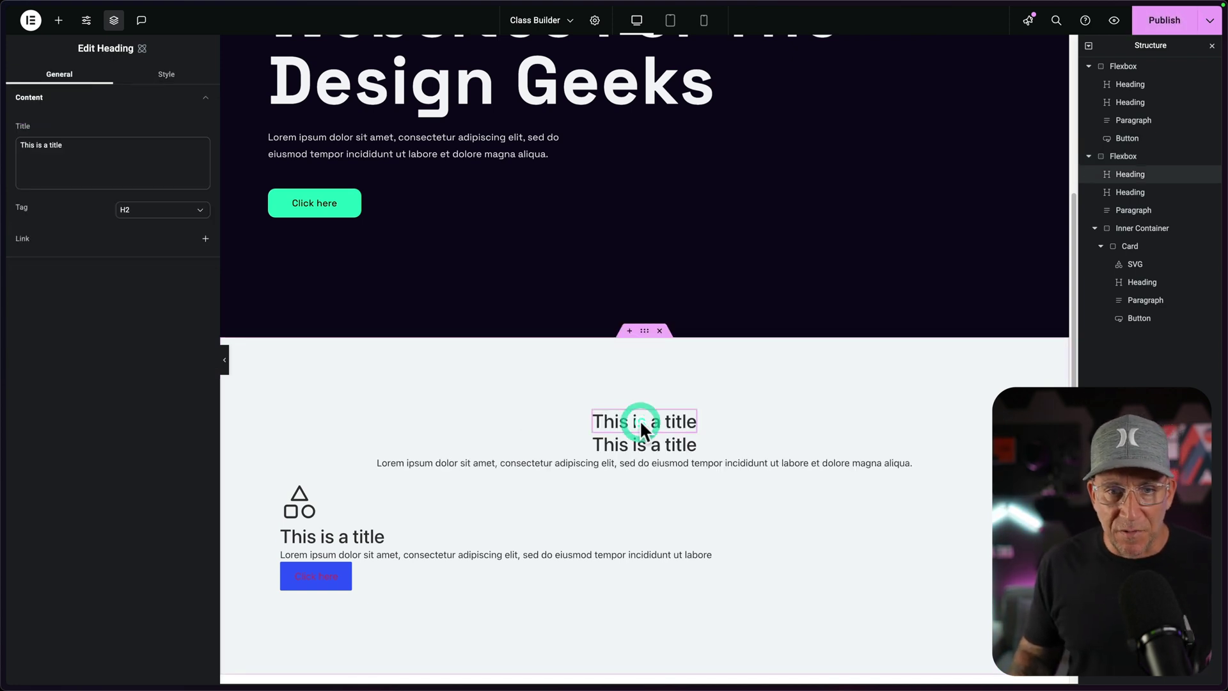
pyautogui.click(166, 76)
pyautogui.click(118, 120)
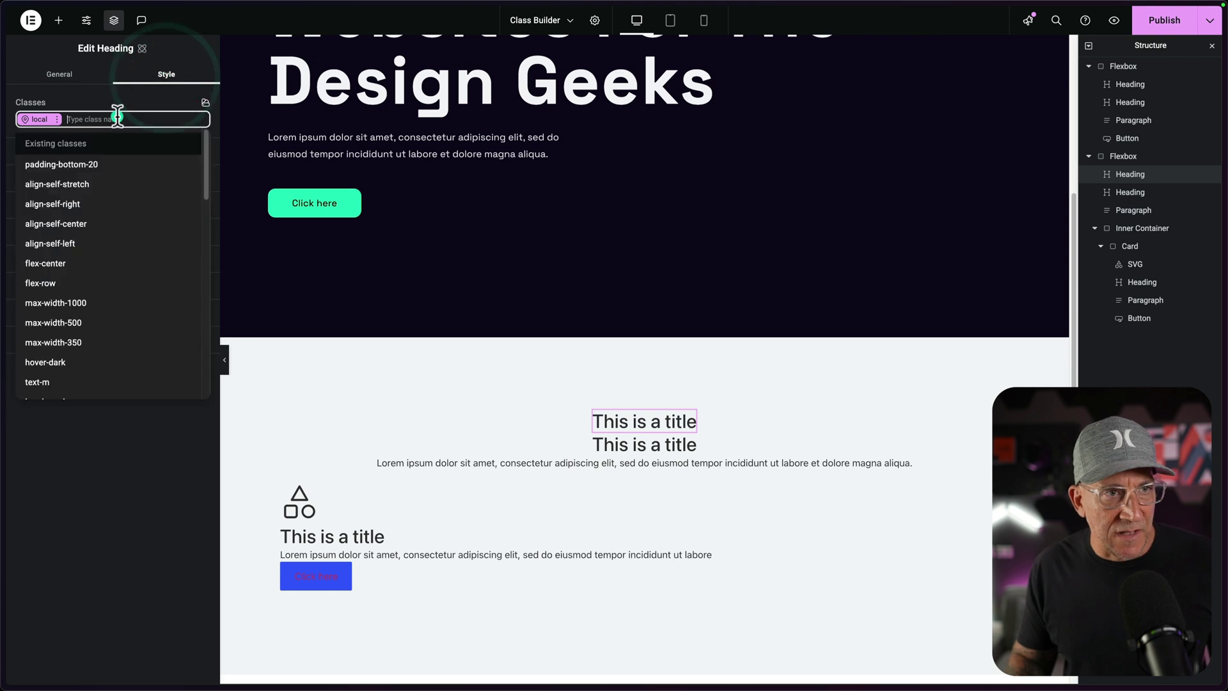
pyautogui.write('header')
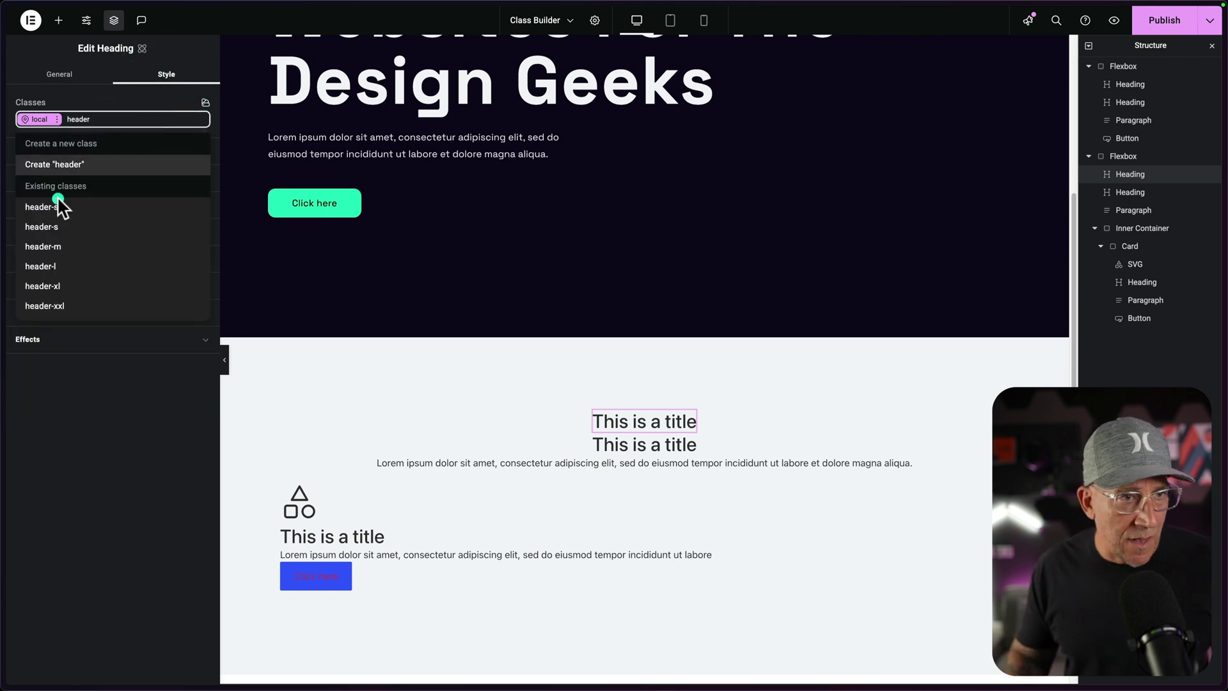
pyautogui.click(56, 206)
# - Apply the existing header-l class to the second heading of the second section
pyautogui.click(642, 437)
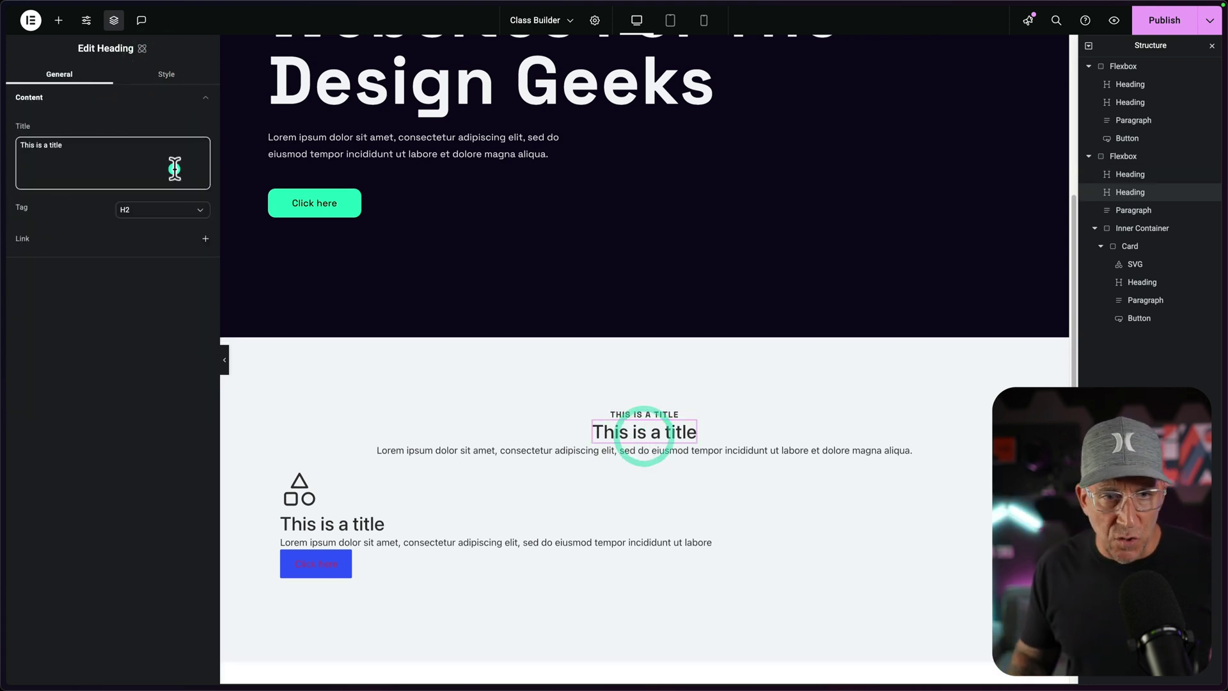
pyautogui.click(166, 76)
pyautogui.click(118, 118)
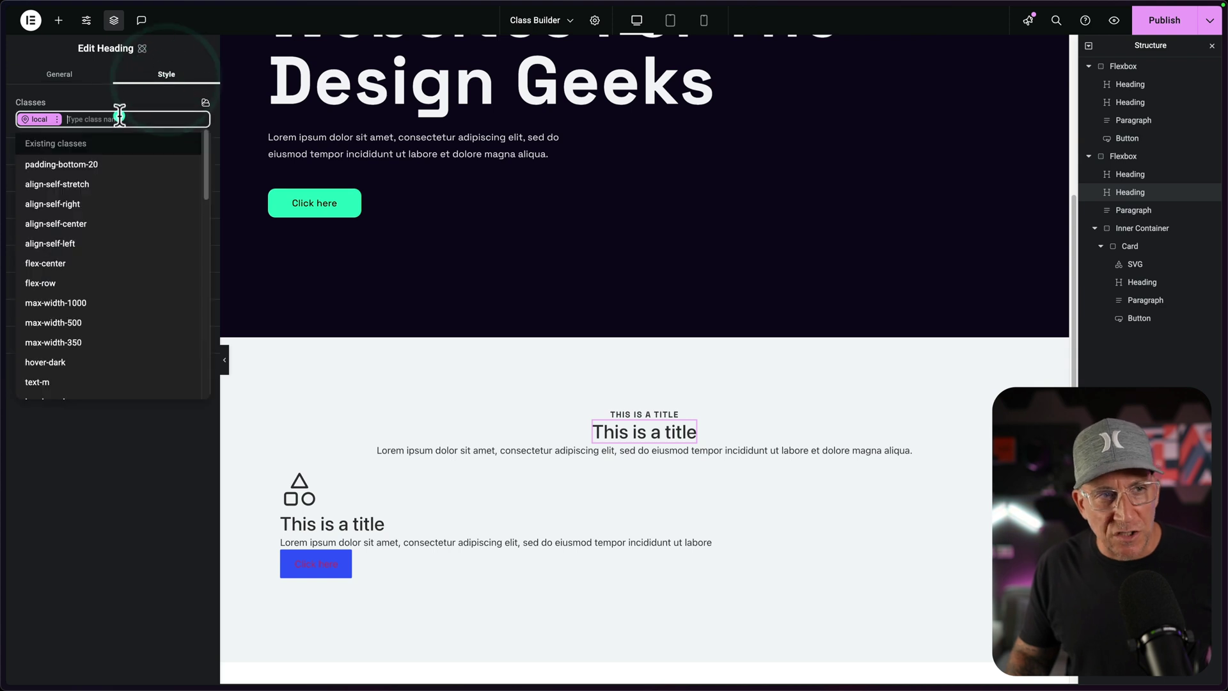
pyautogui.write('header')
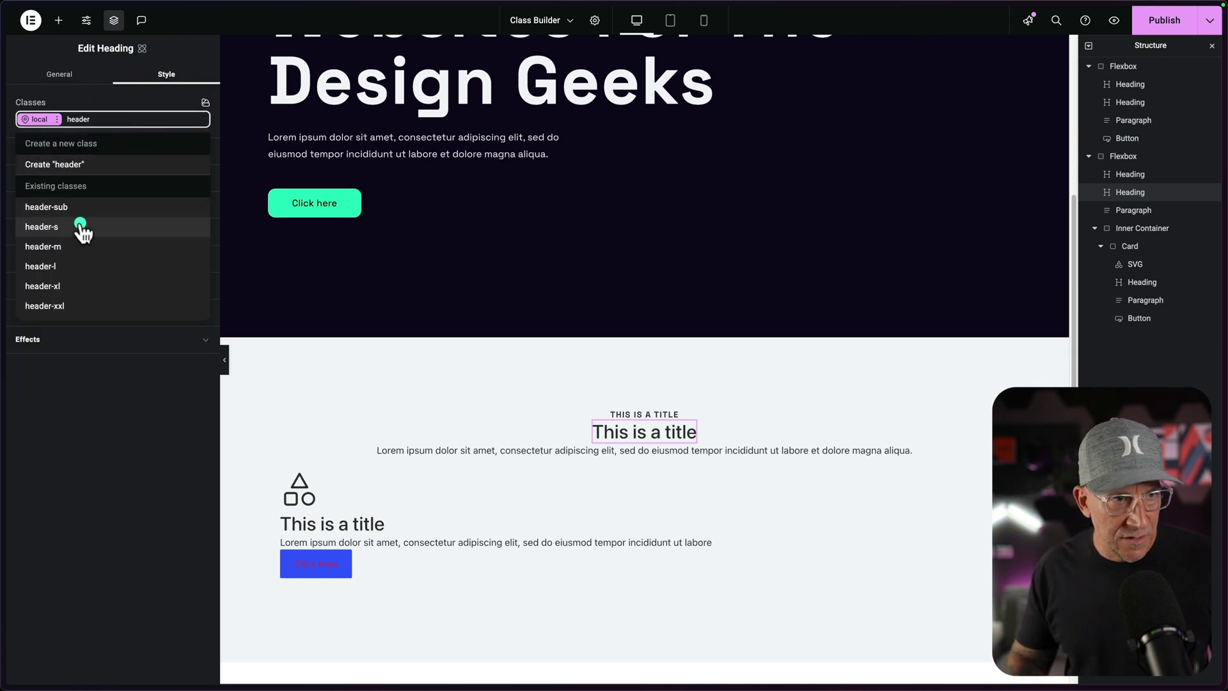
pyautogui.click(60, 265)
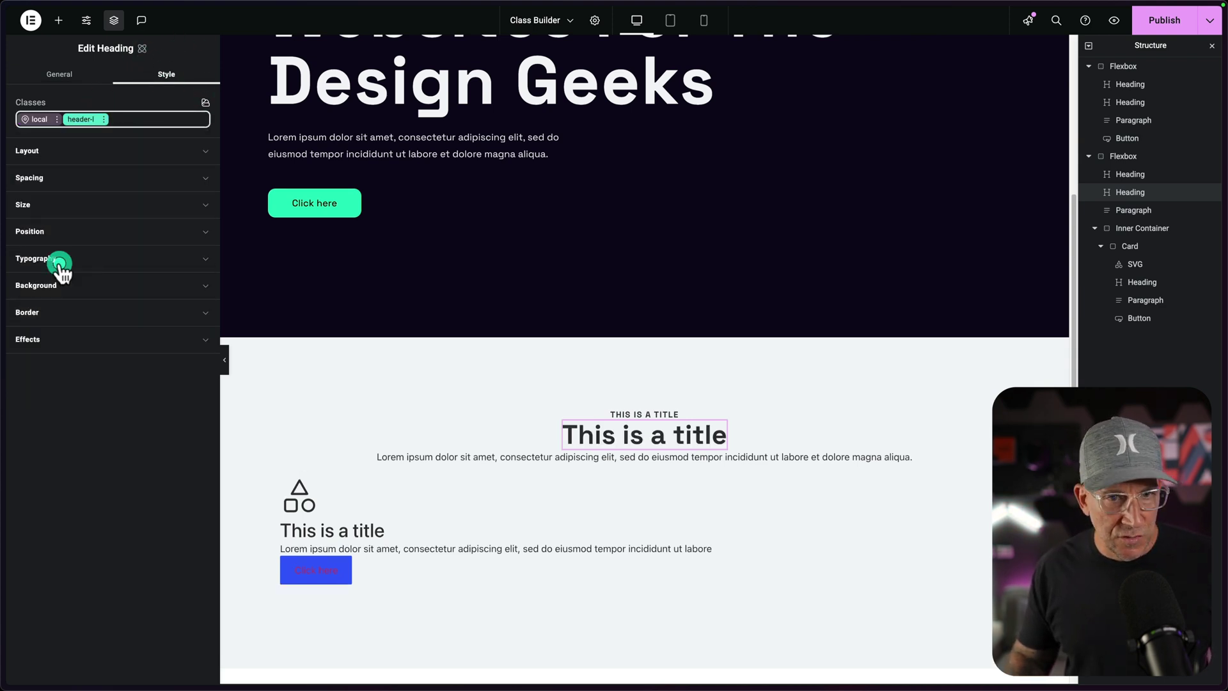
# - Add the existing text-m and max-width-500 classes to the paragraph below the second section's headings
pyautogui.click(466, 458)
pyautogui.click(163, 75)
pyautogui.click(122, 119)
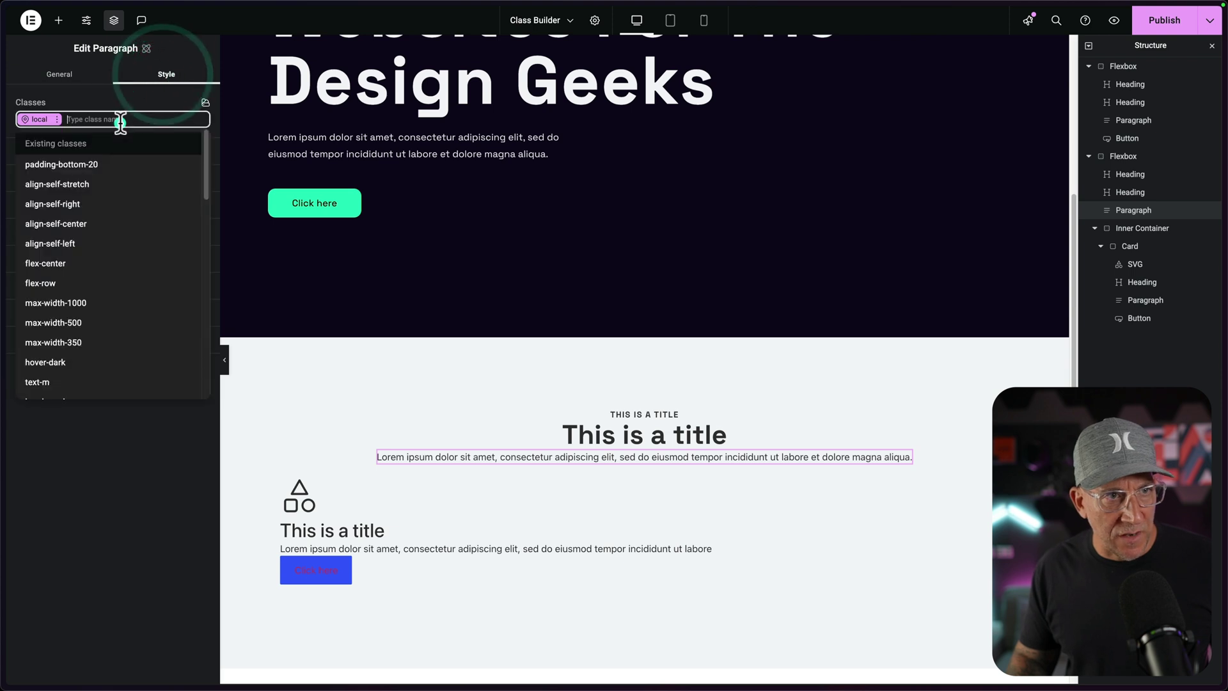
pyautogui.write('text')
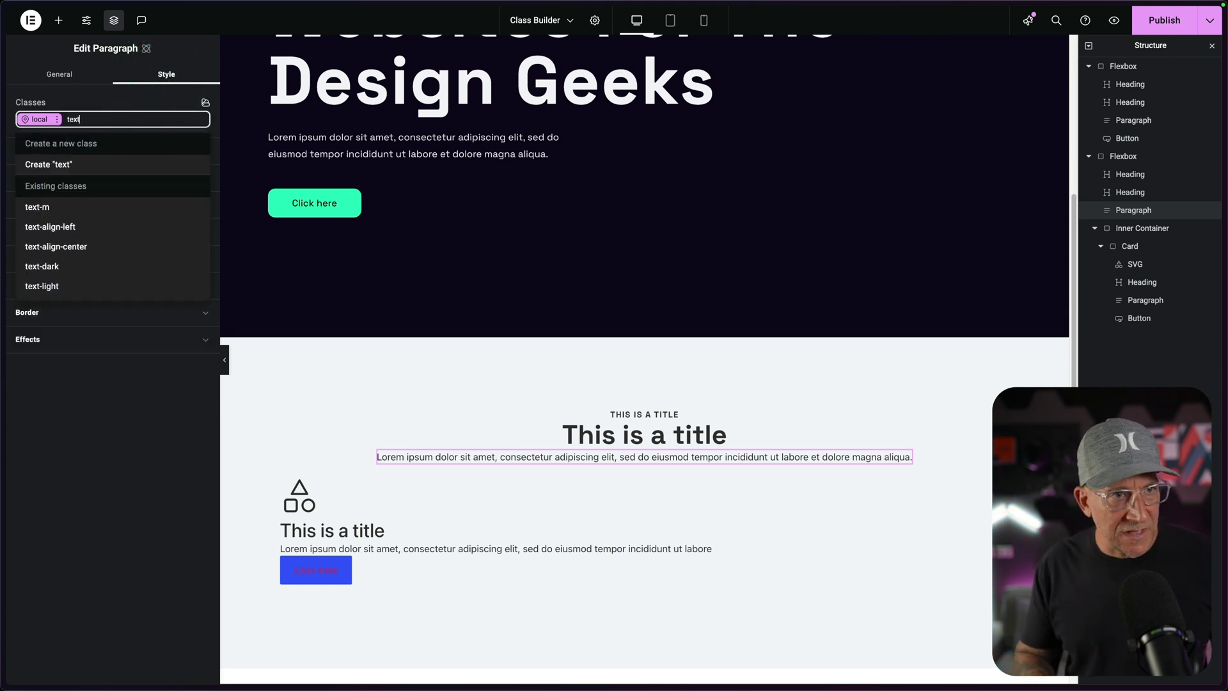
pyautogui.click(84, 207)
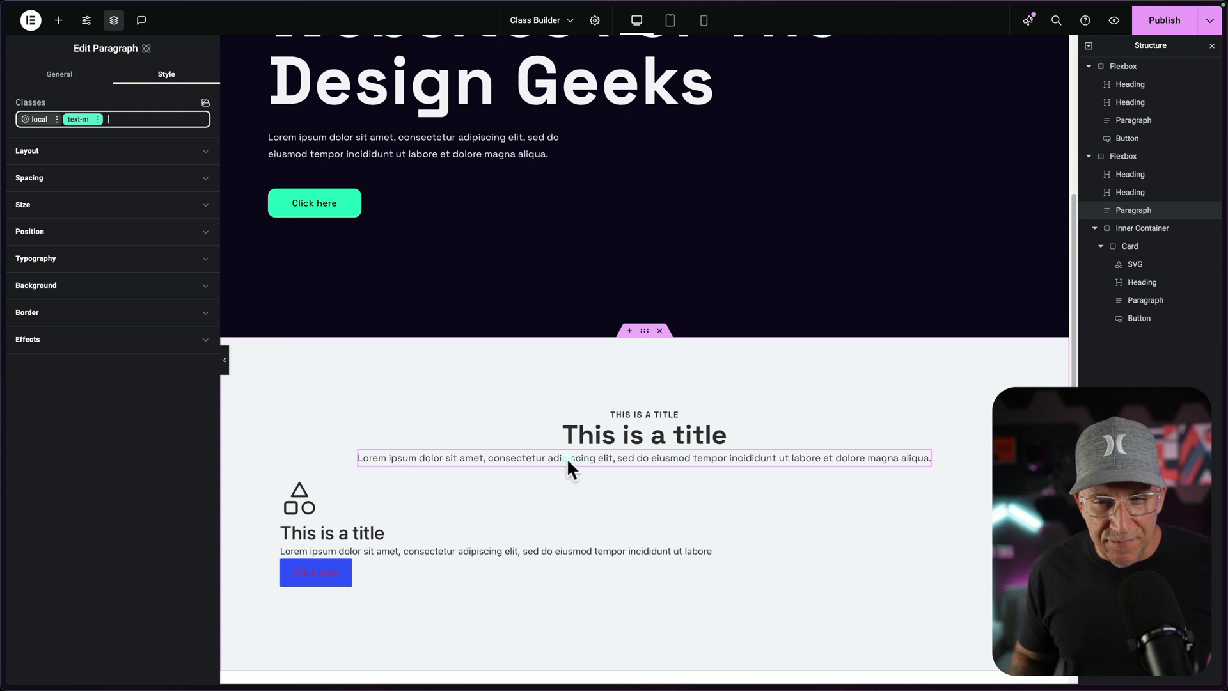
pyautogui.write('ma')
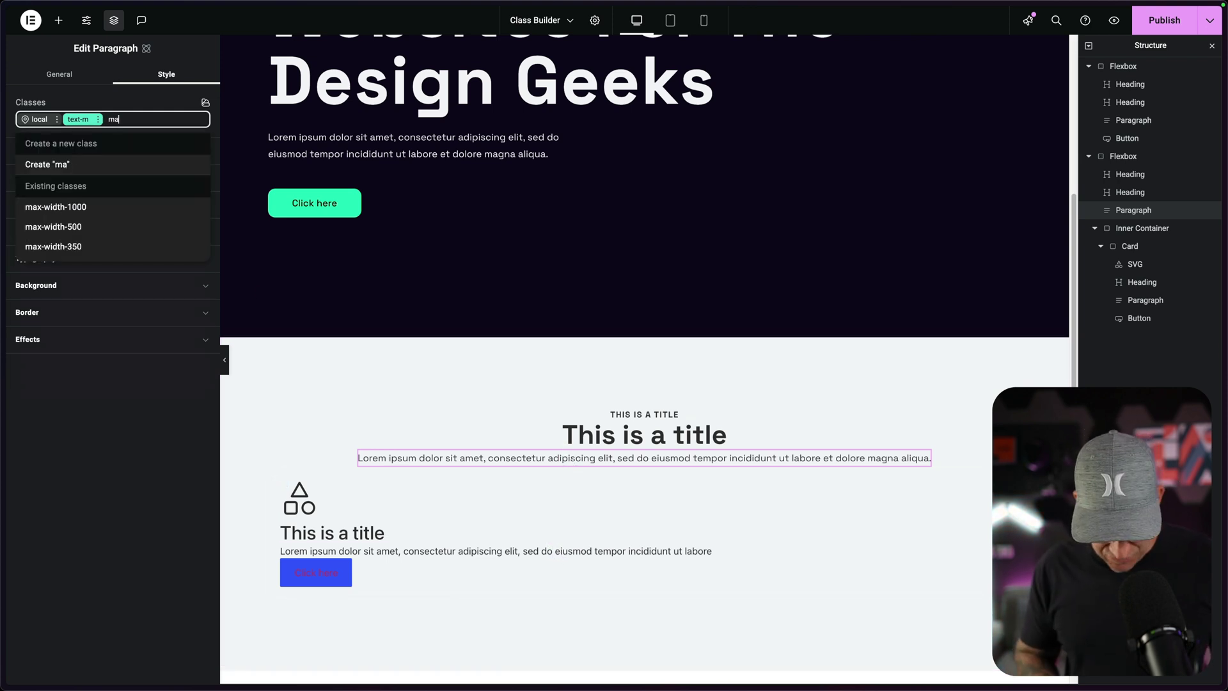
pyautogui.write('x')
pyautogui.click(74, 221)
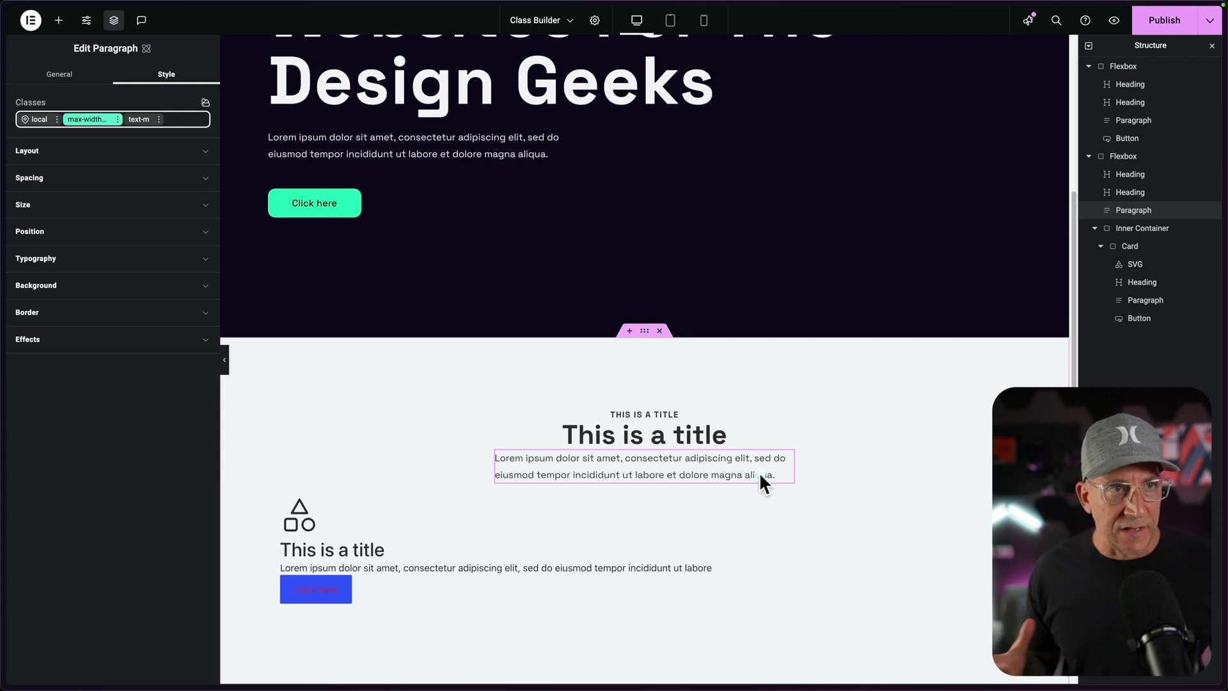
# - Add the existing text-align-center class to the second section's intro paragraph
pyautogui.write('cebnter')
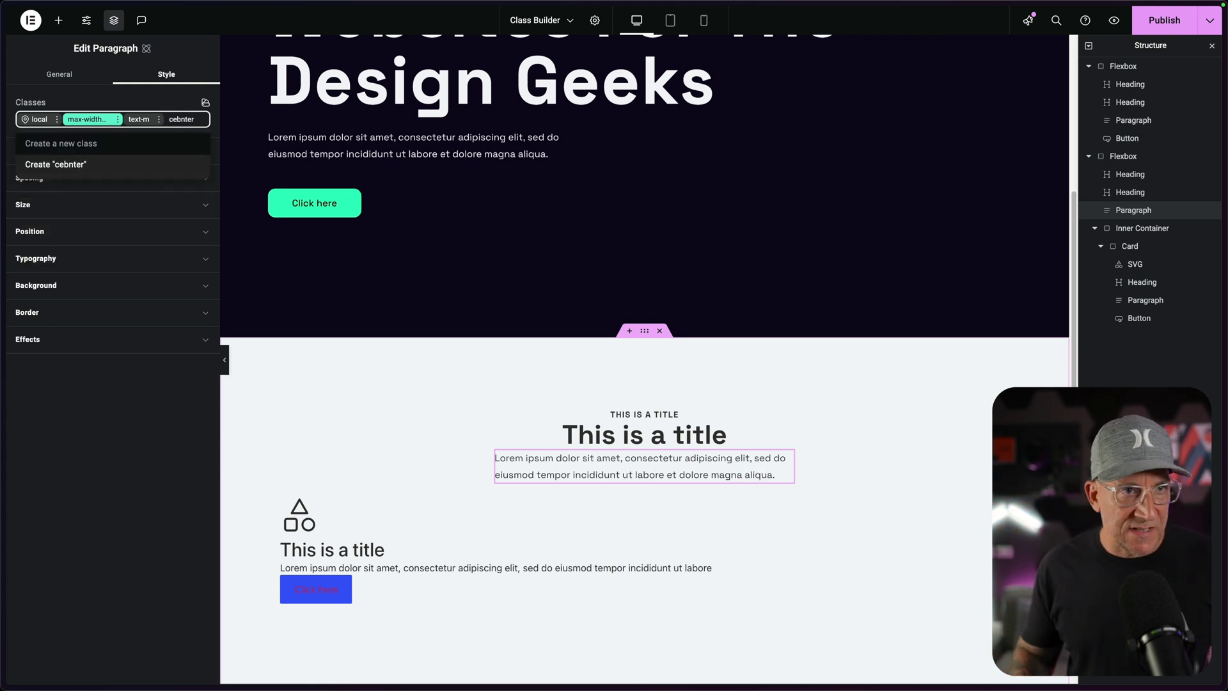
pyautogui.press('BackSpace')
pyautogui.press('BackSpace')
pyautogui.press('BackSpace')
pyautogui.press('BackSpace')
pyautogui.press('BackSpace')
pyautogui.write('nter')
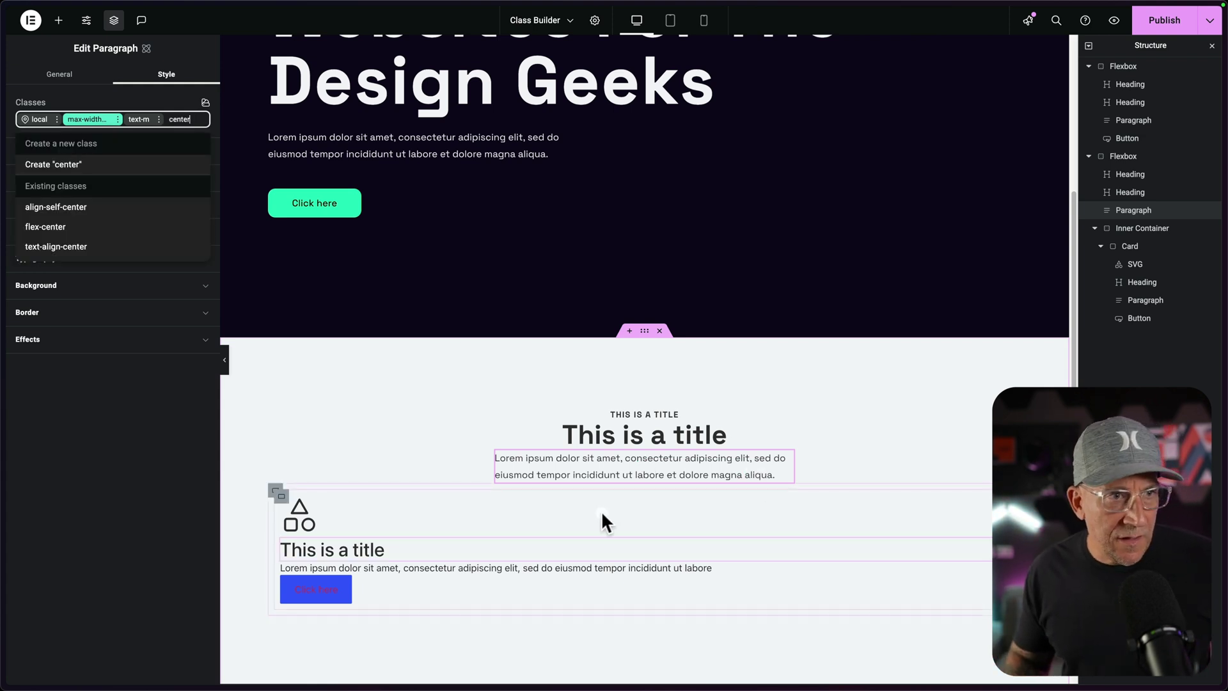
pyautogui.click(55, 247)
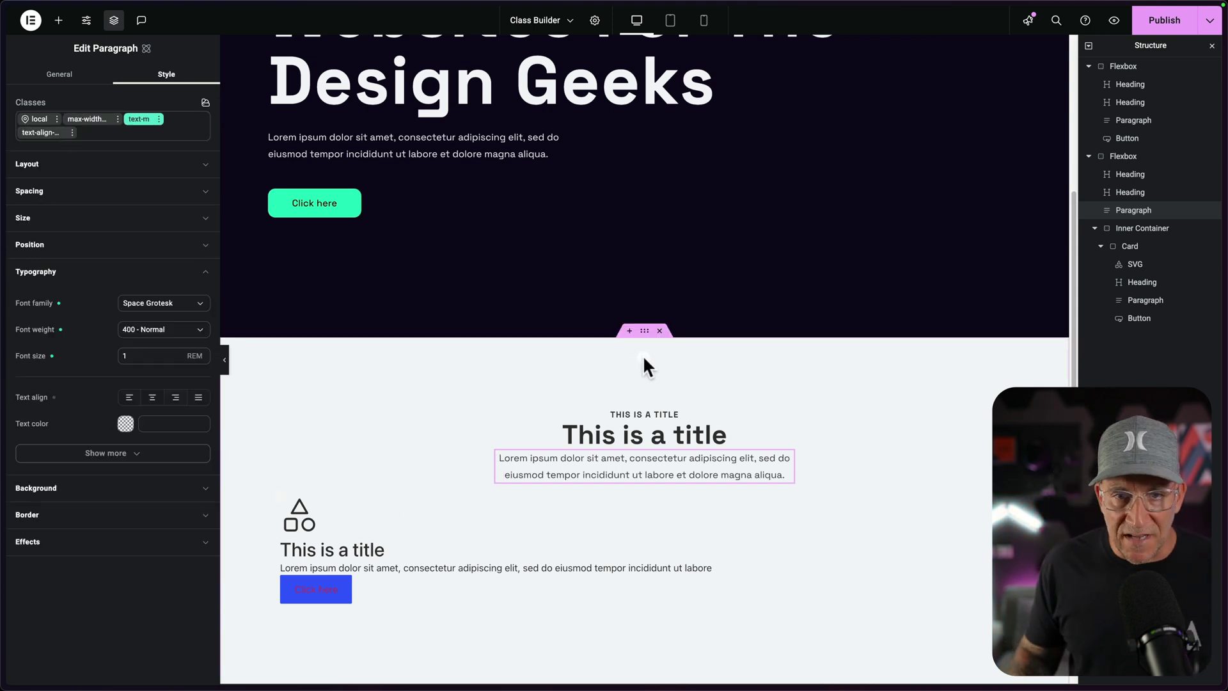
# - Apply the existing card-m class to the Card div block inside the inner container
pyautogui.click(1127, 246)
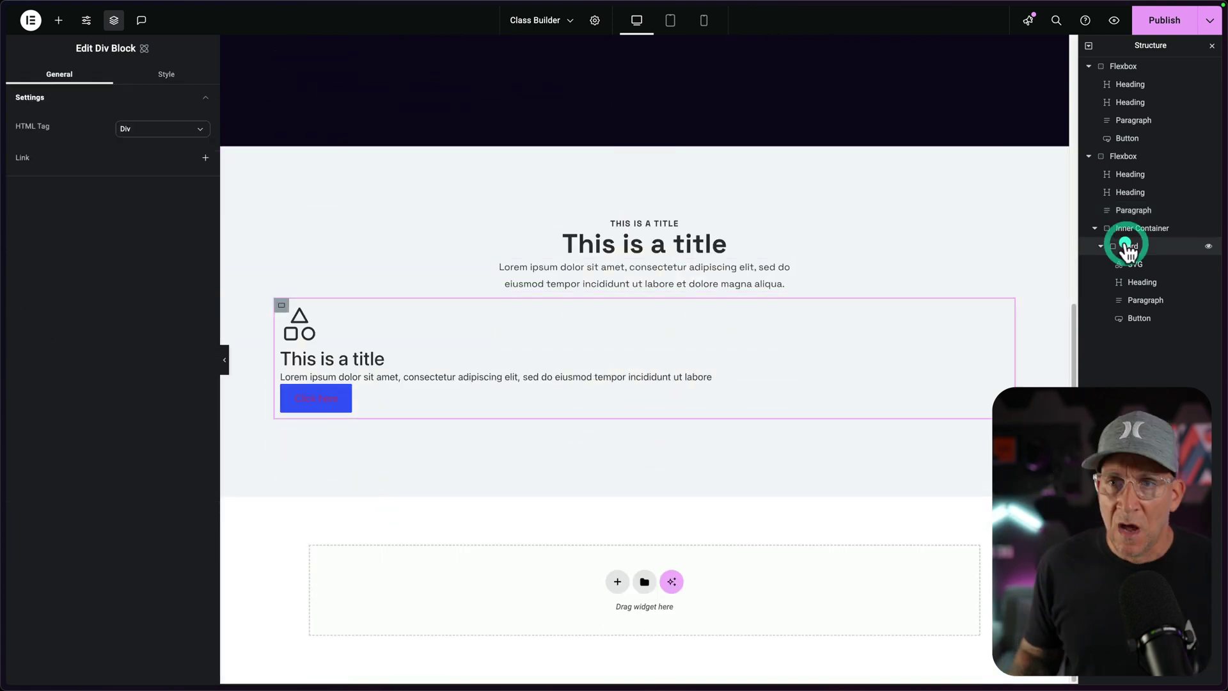
pyautogui.click(178, 77)
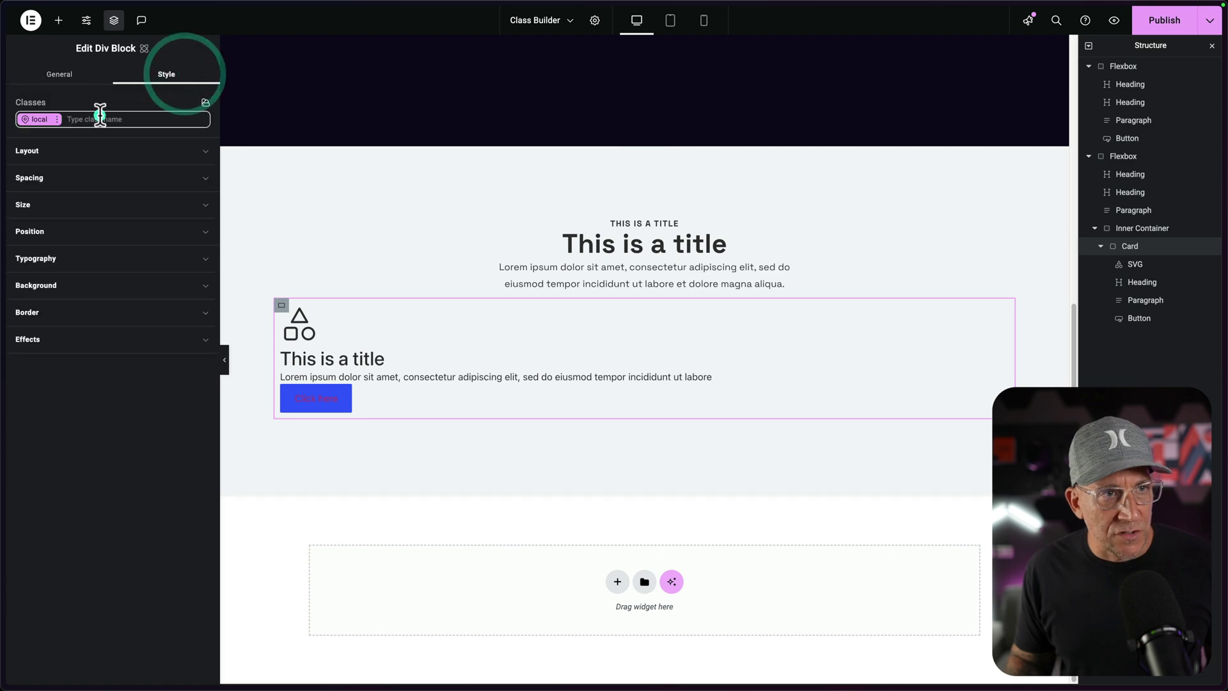
pyautogui.click(99, 116)
pyautogui.write('card')
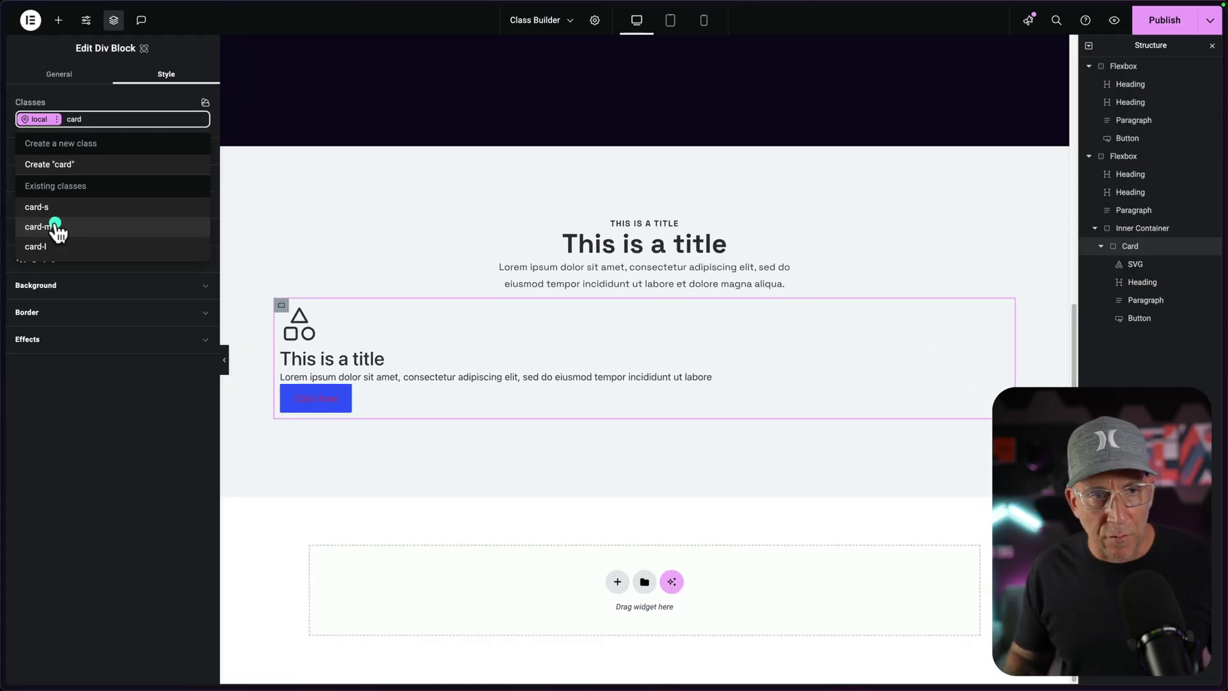
pyautogui.click(67, 307)
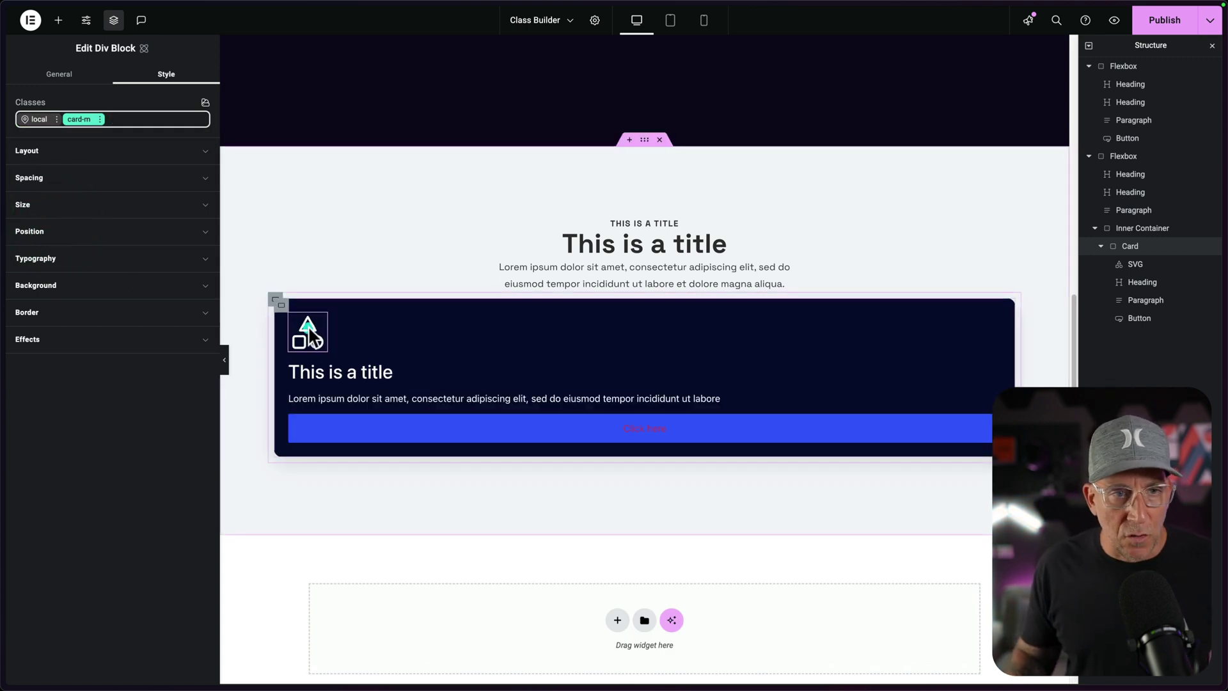
# - Examine the background and text colour settings in the hover state of the Card's card-m class
pyautogui.click(308, 325)
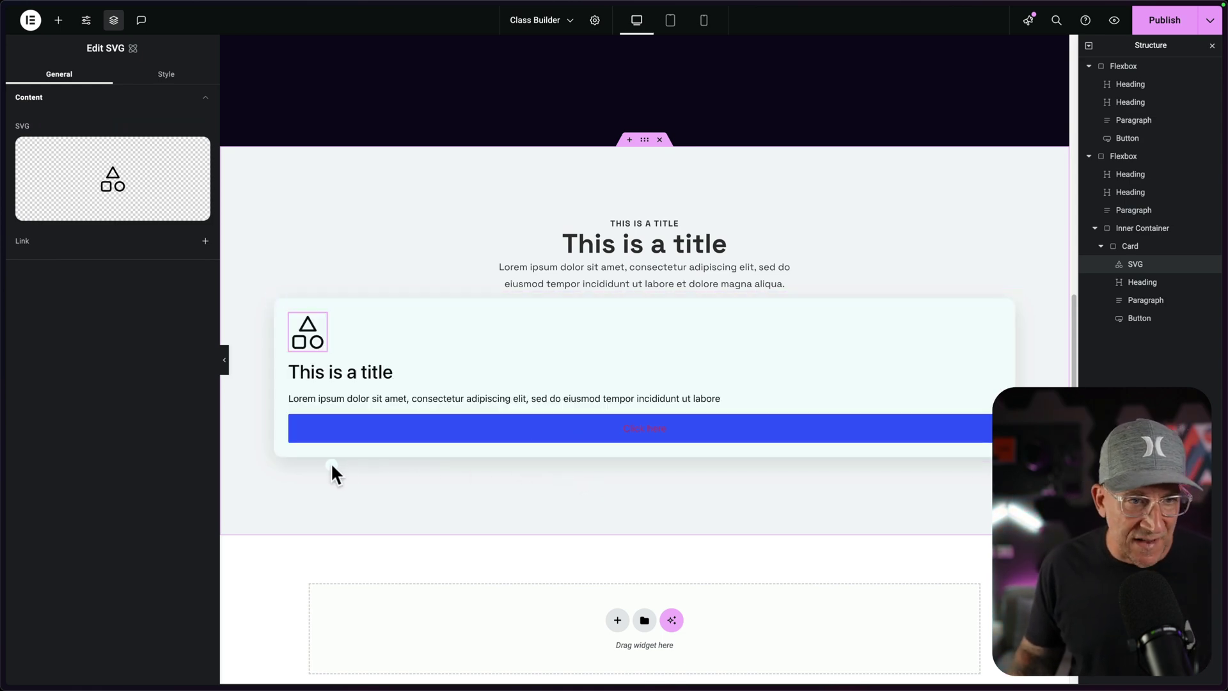
pyautogui.click(1126, 247)
pyautogui.click(179, 75)
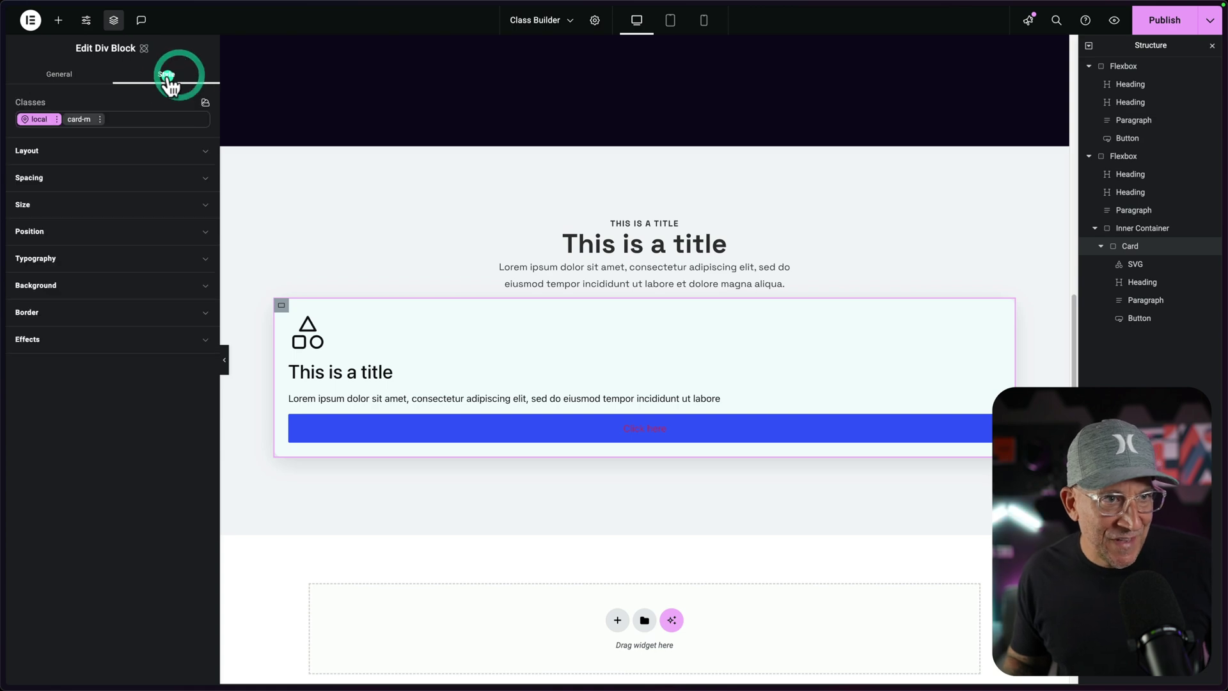
pyautogui.click(102, 120)
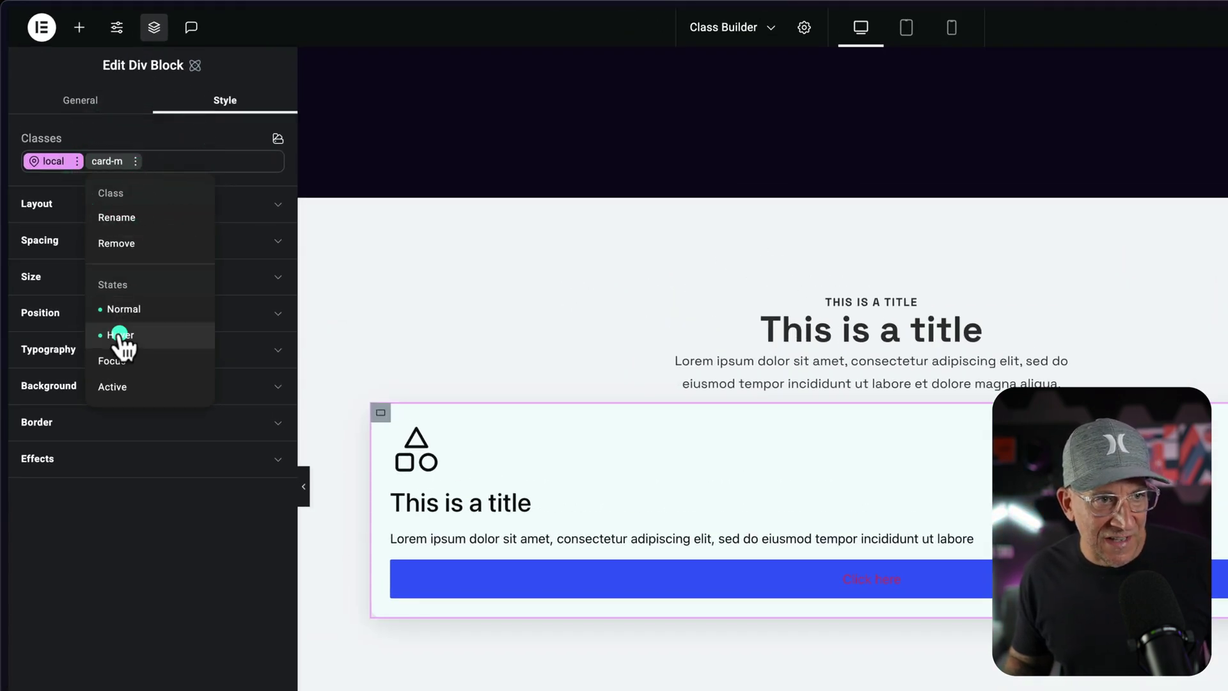
pyautogui.click(120, 334)
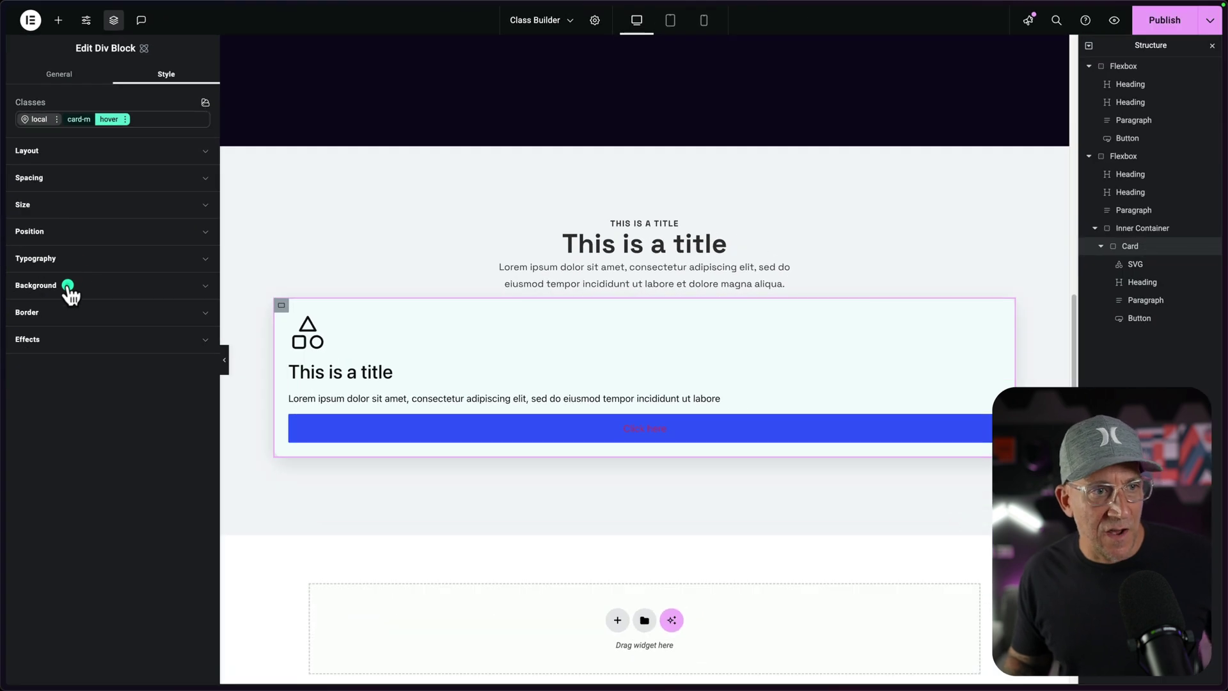
pyautogui.click(67, 286)
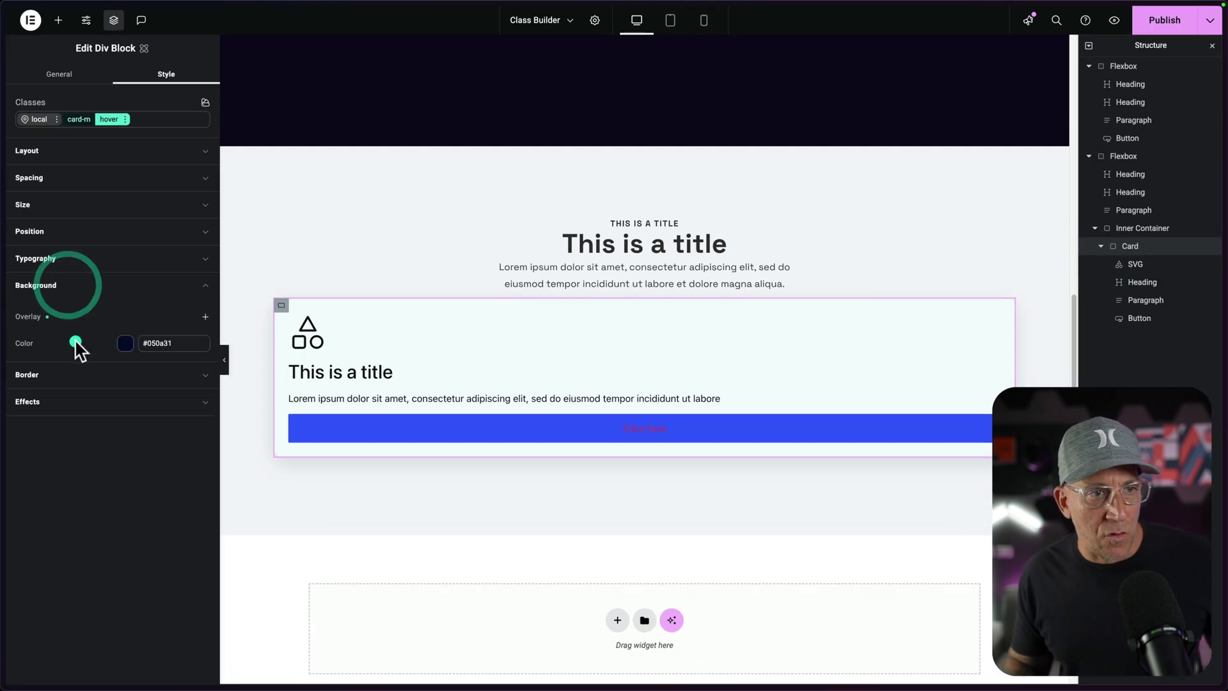
pyautogui.click(149, 286)
pyautogui.click(142, 262)
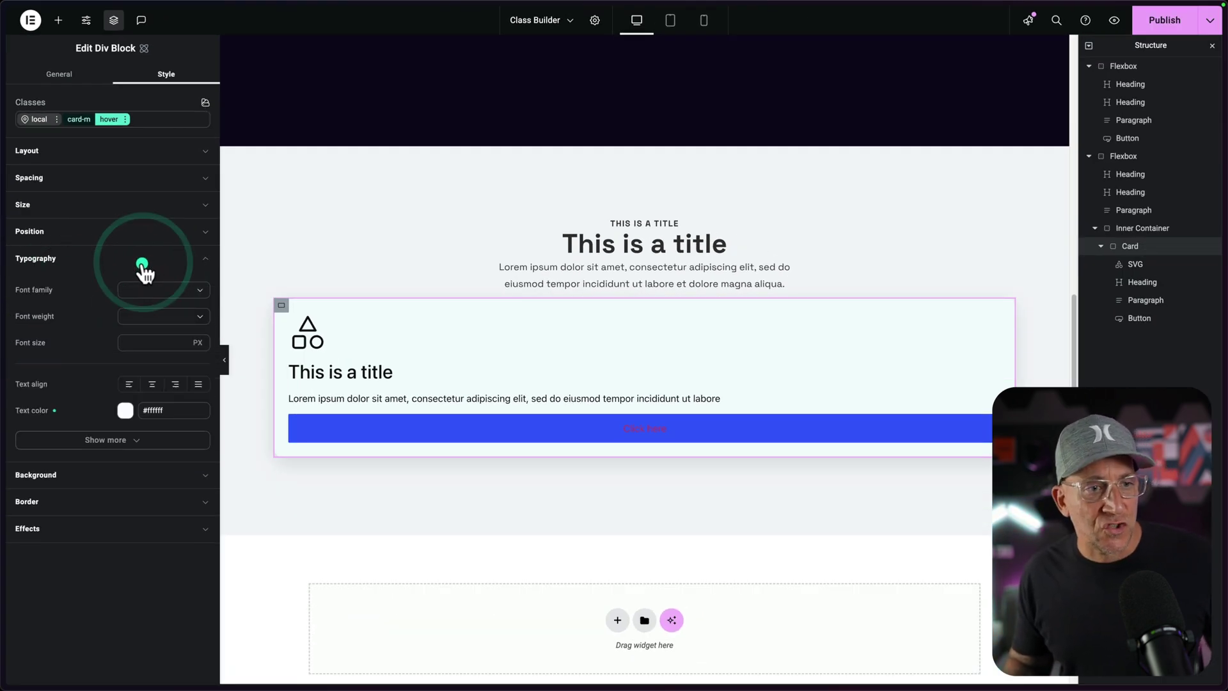
pyautogui.click(132, 411)
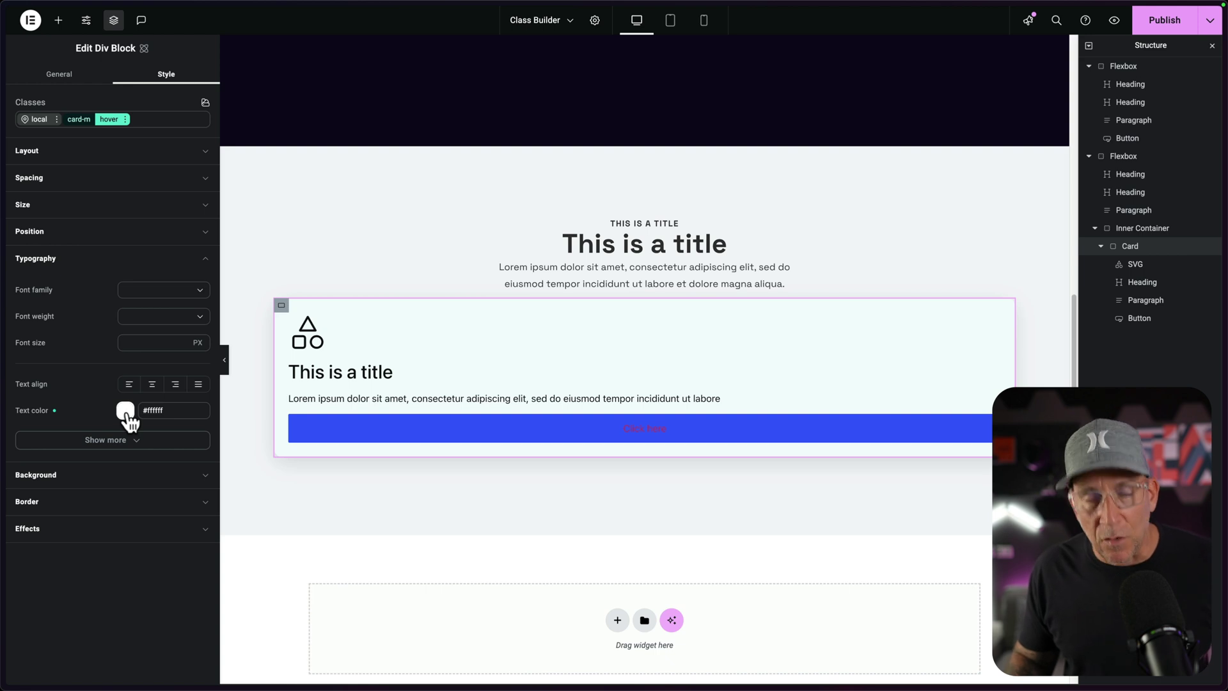
pyautogui.click(450, 388)
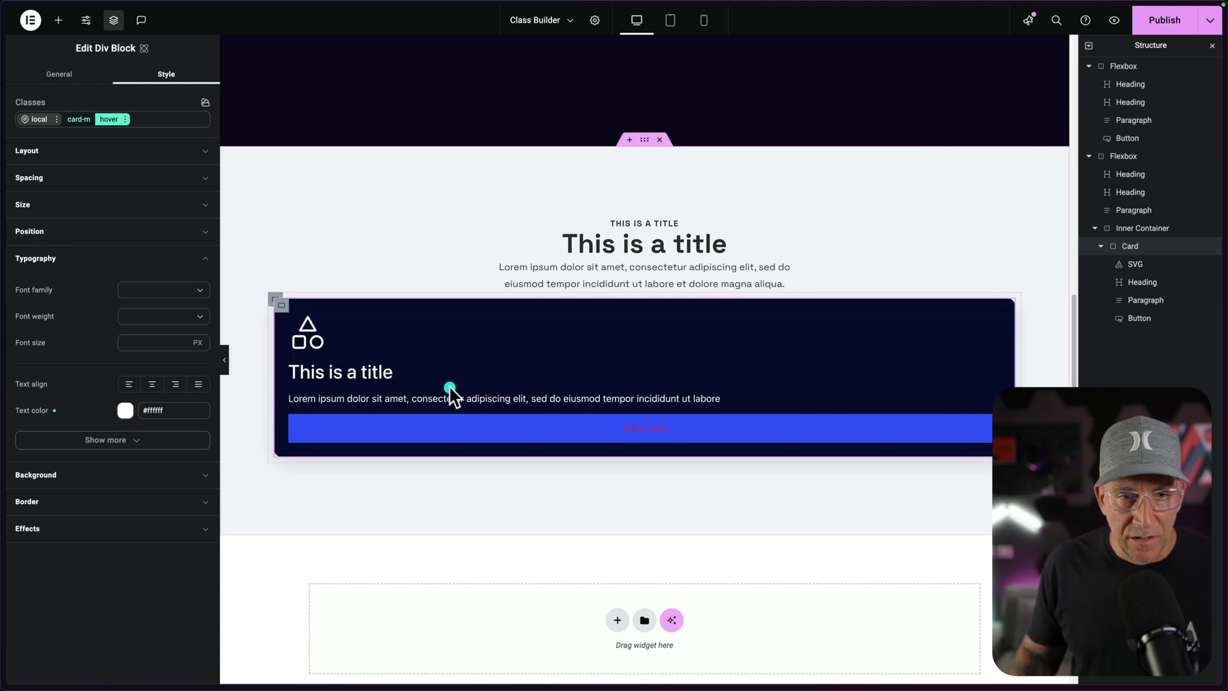
# - Apply the existing icon-m class to the SVG icon in the card
pyautogui.click(318, 344)
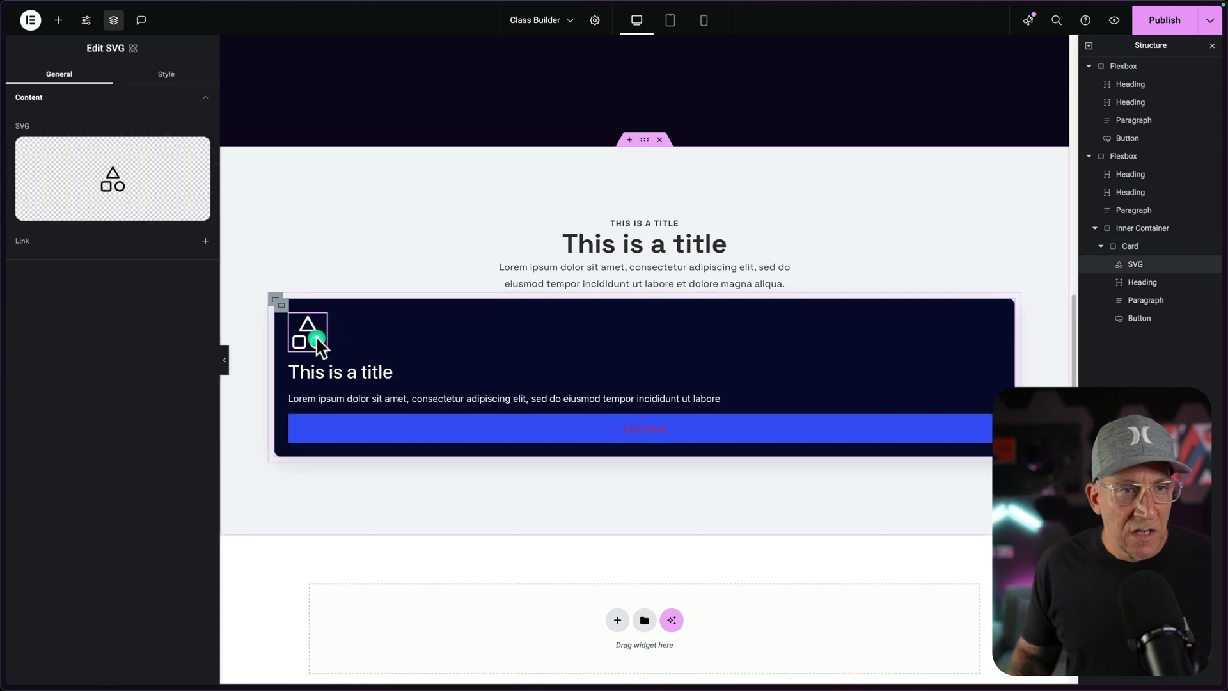
pyautogui.click(165, 75)
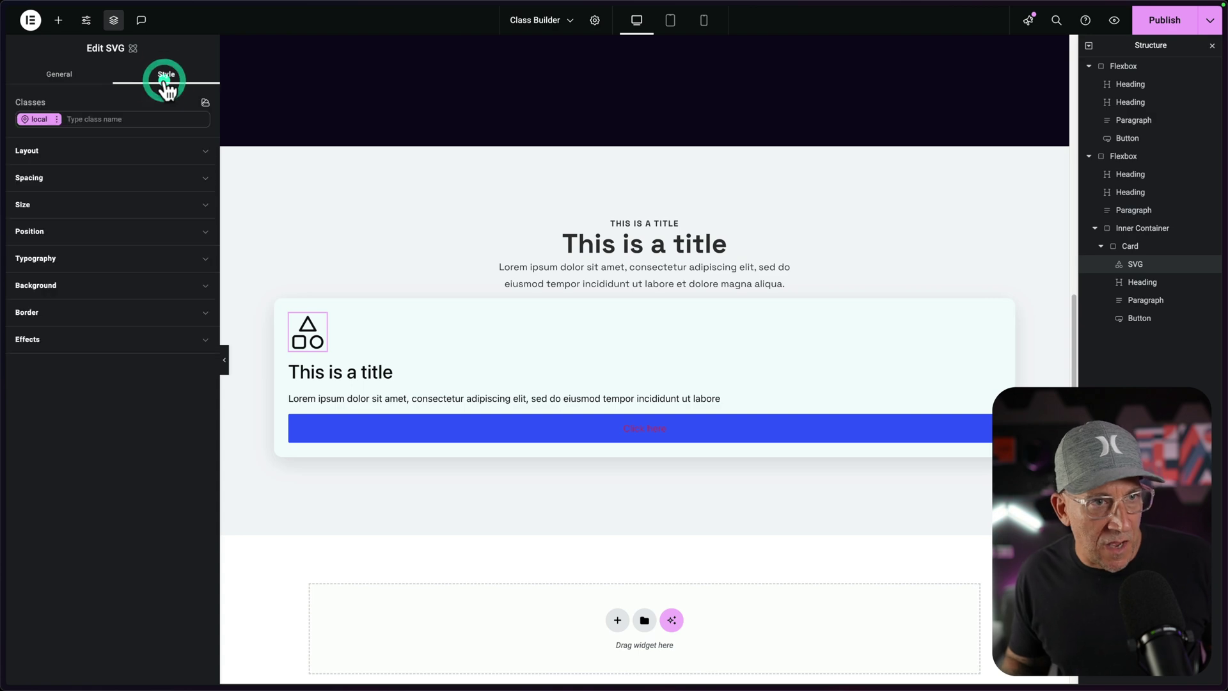
pyautogui.click(101, 121)
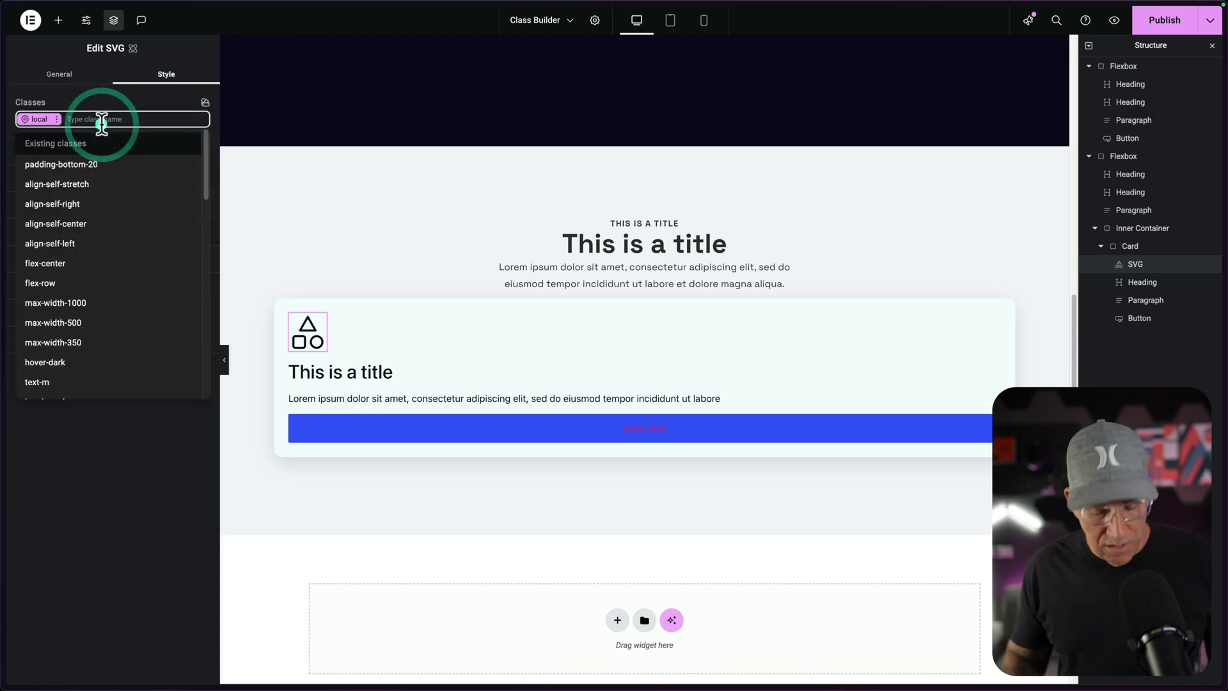
pyautogui.write('icon')
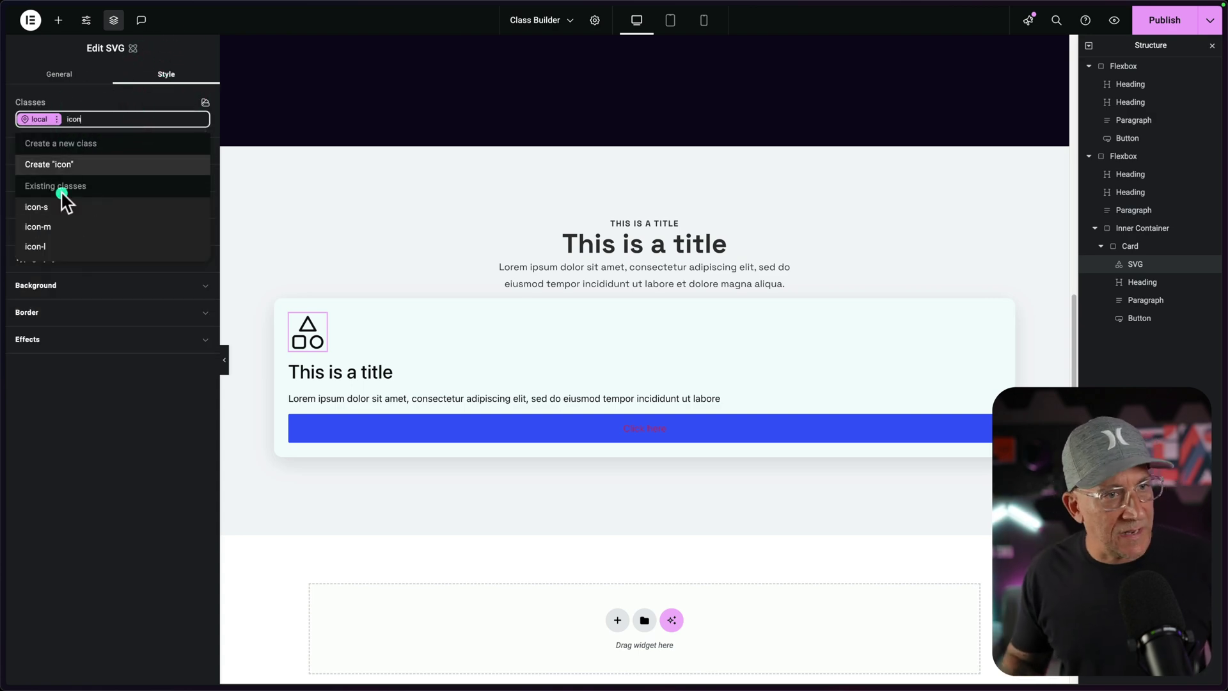
pyautogui.click(52, 227)
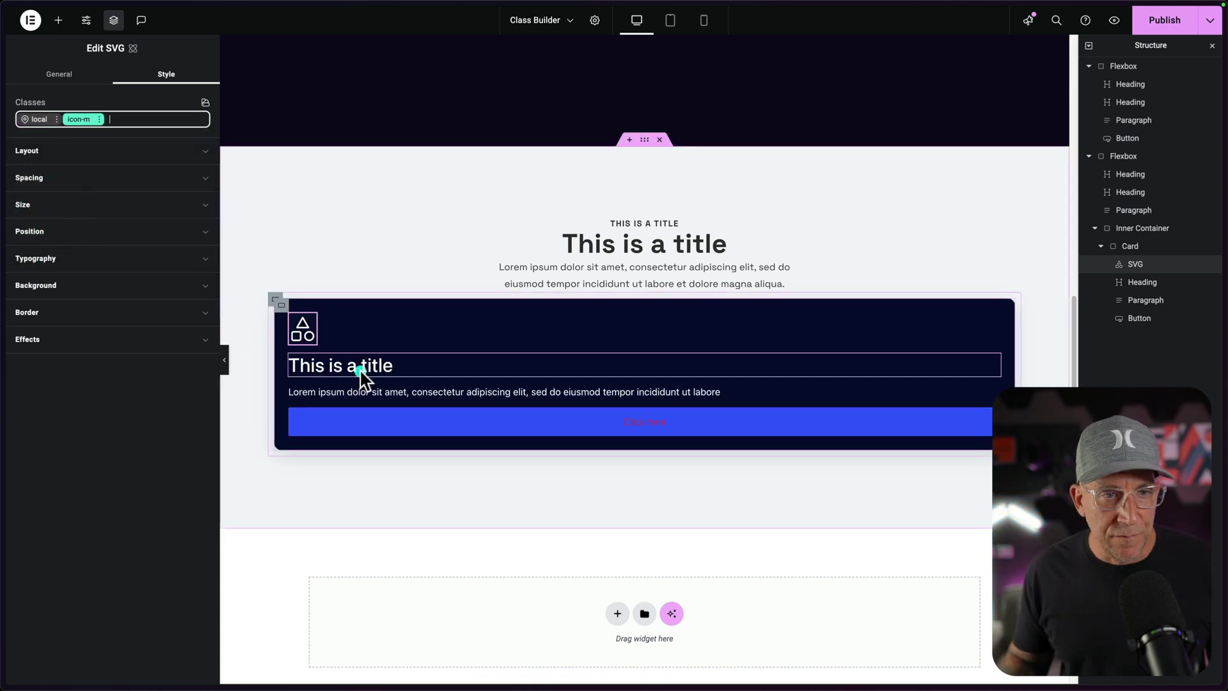
# - Apply the existing header-m class to the heading in the card
pyautogui.click(361, 371)
pyautogui.click(165, 74)
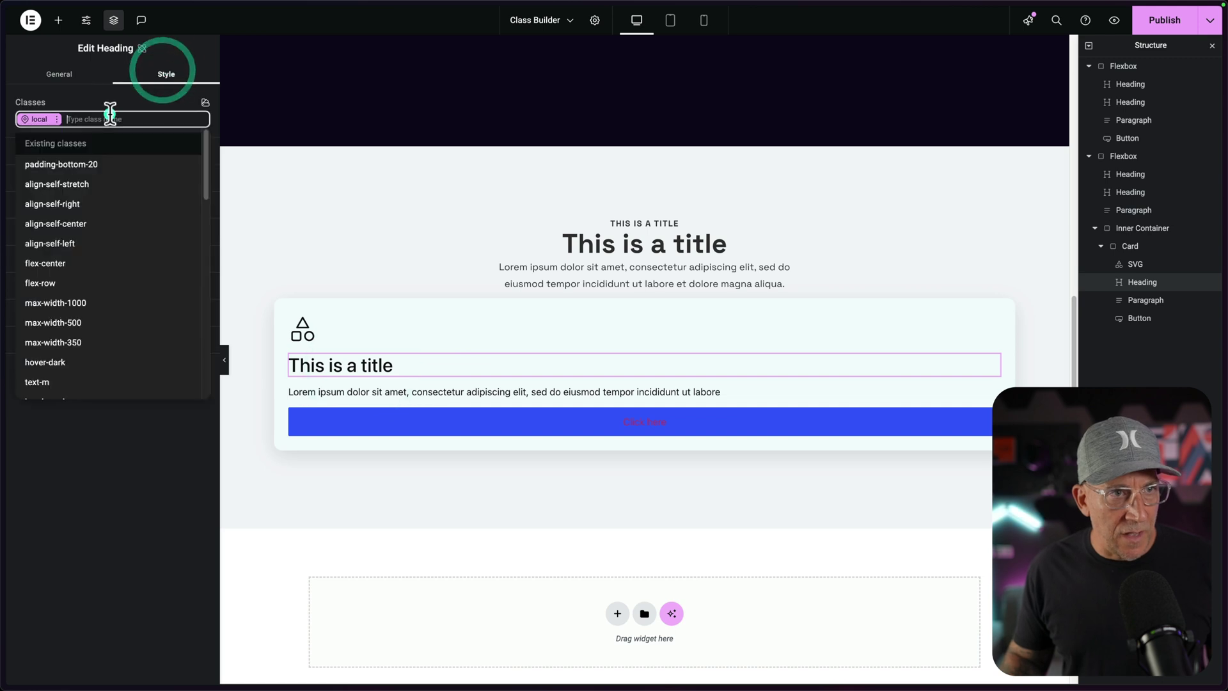
pyautogui.click(110, 118)
pyautogui.write('header')
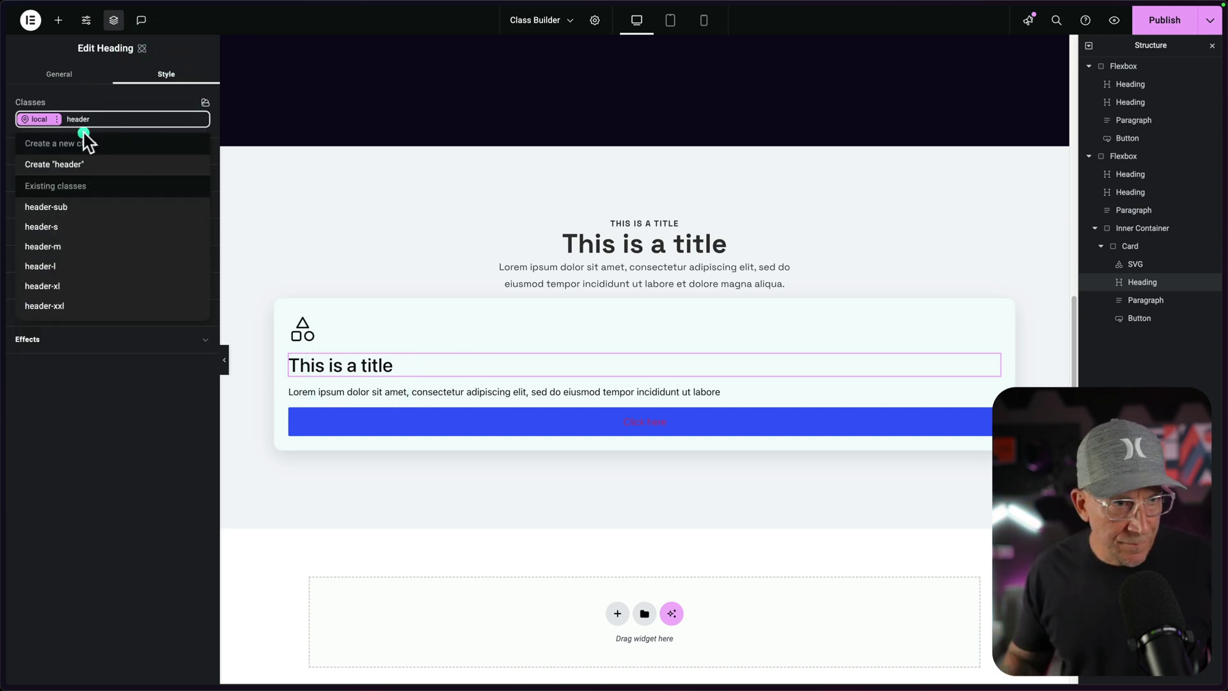
pyautogui.click(49, 247)
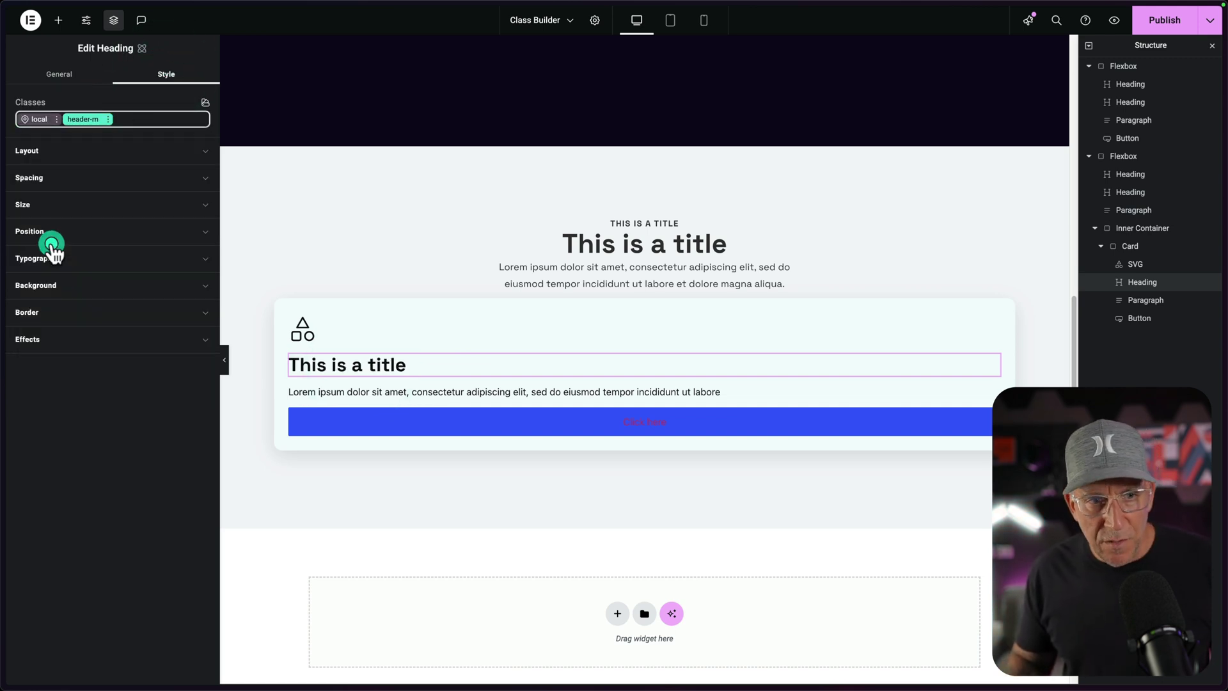
# - Apply the existing text-m class to the paragraph in the card
pyautogui.click(304, 391)
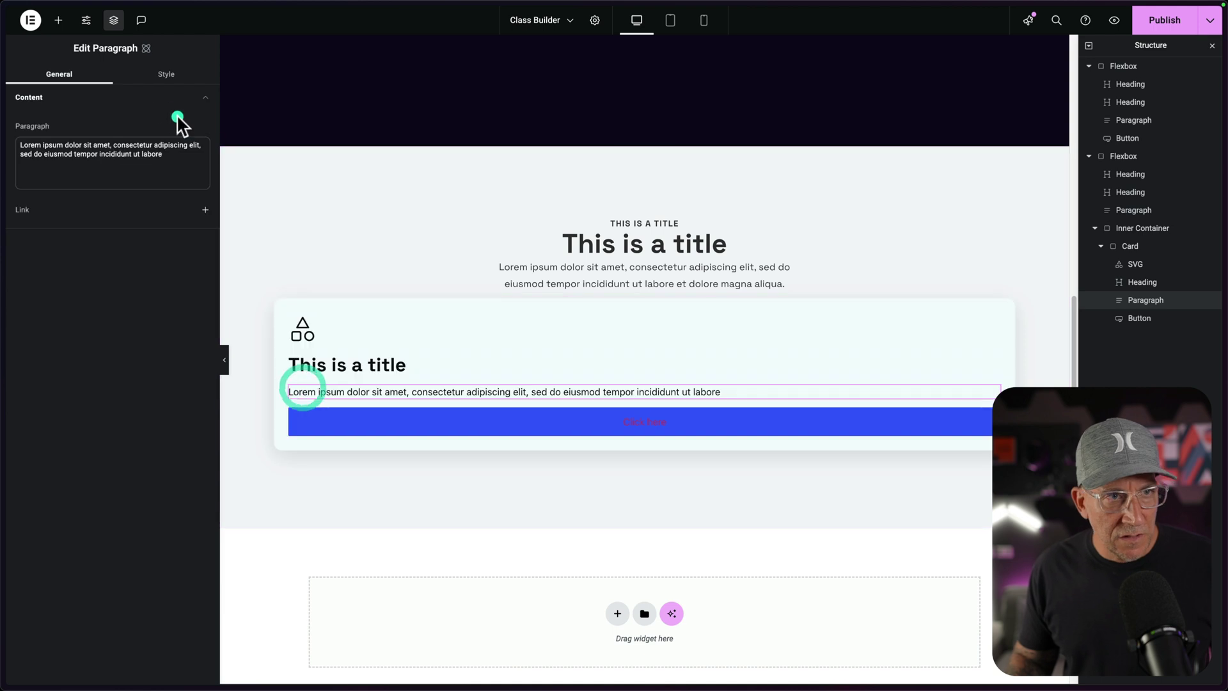
pyautogui.click(166, 74)
pyautogui.click(112, 120)
pyautogui.write('text')
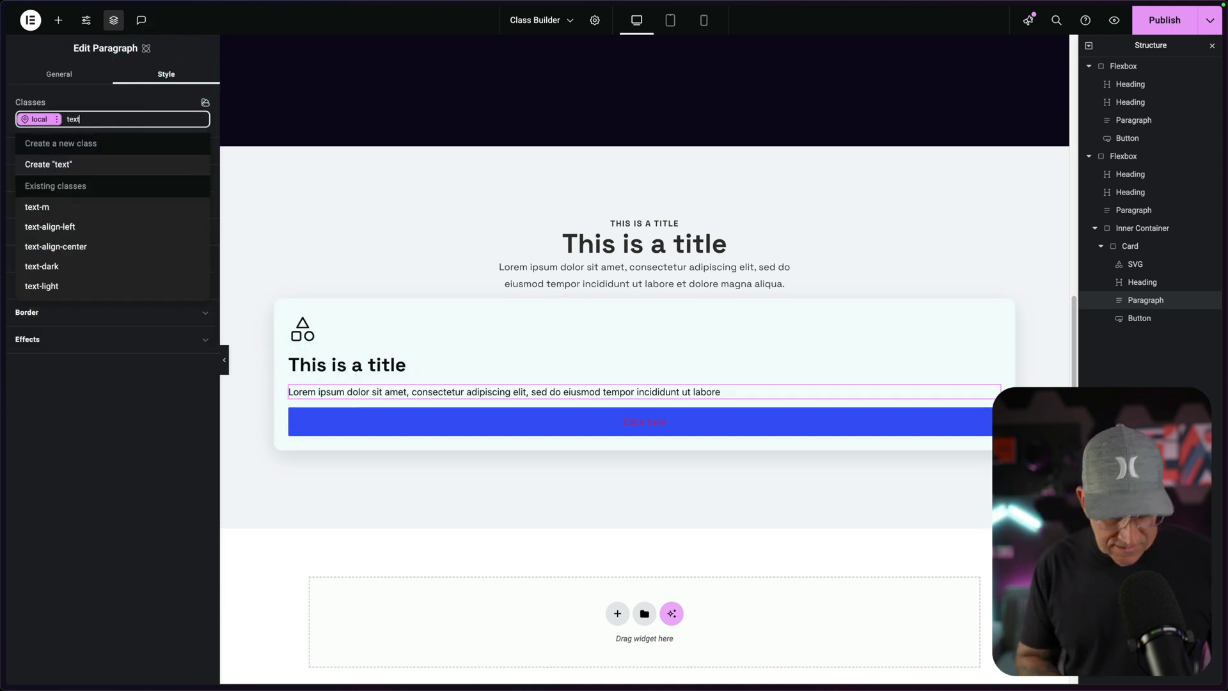
pyautogui.click(68, 210)
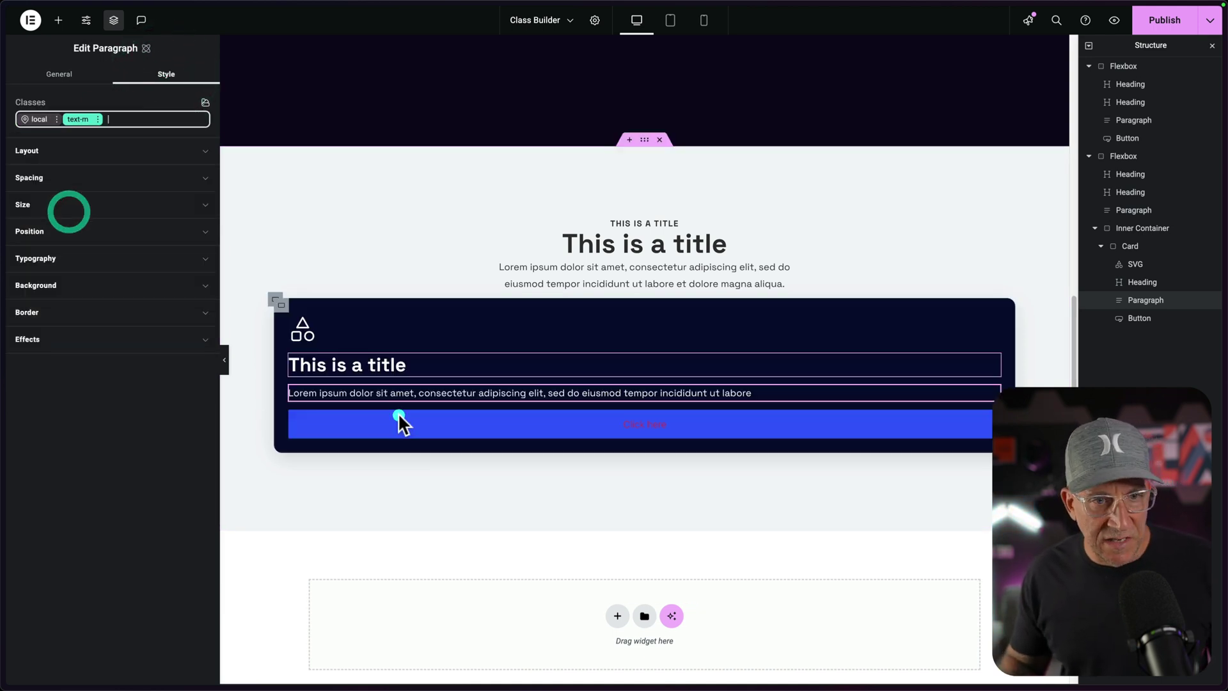
# - Apply the existing button-s and align-self-left classes to the card's button
pyautogui.click(402, 423)
pyautogui.click(124, 75)
pyautogui.click(98, 120)
pyautogui.write('button')
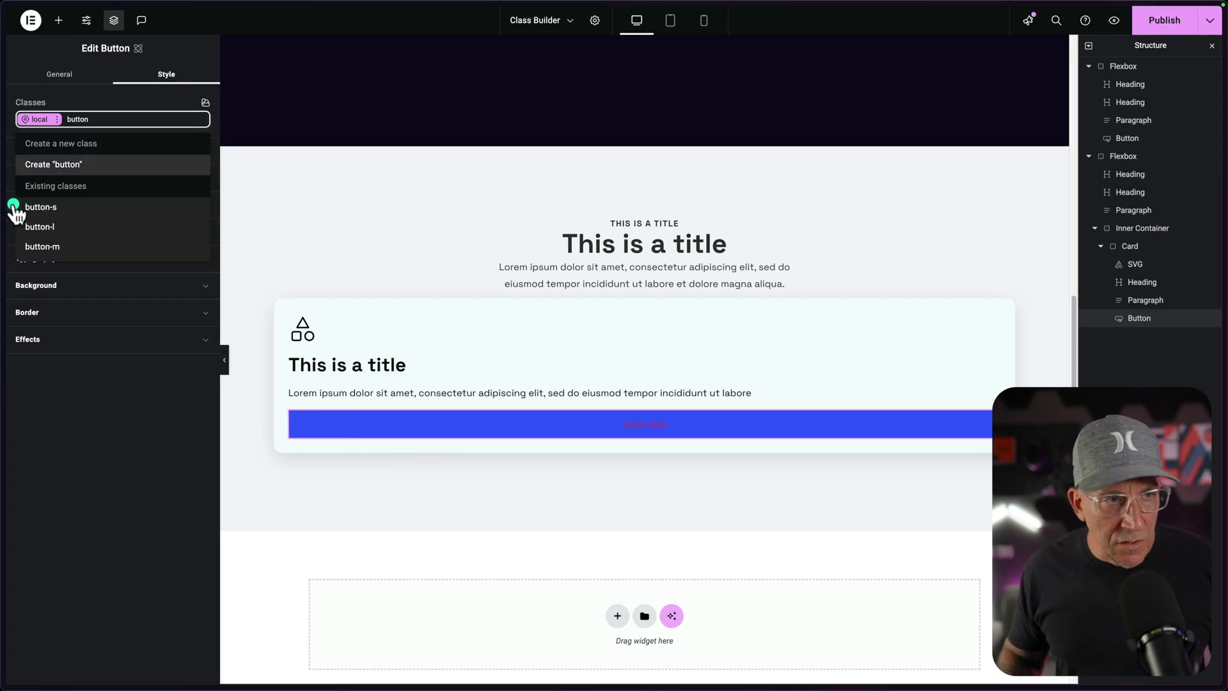
pyautogui.click(45, 209)
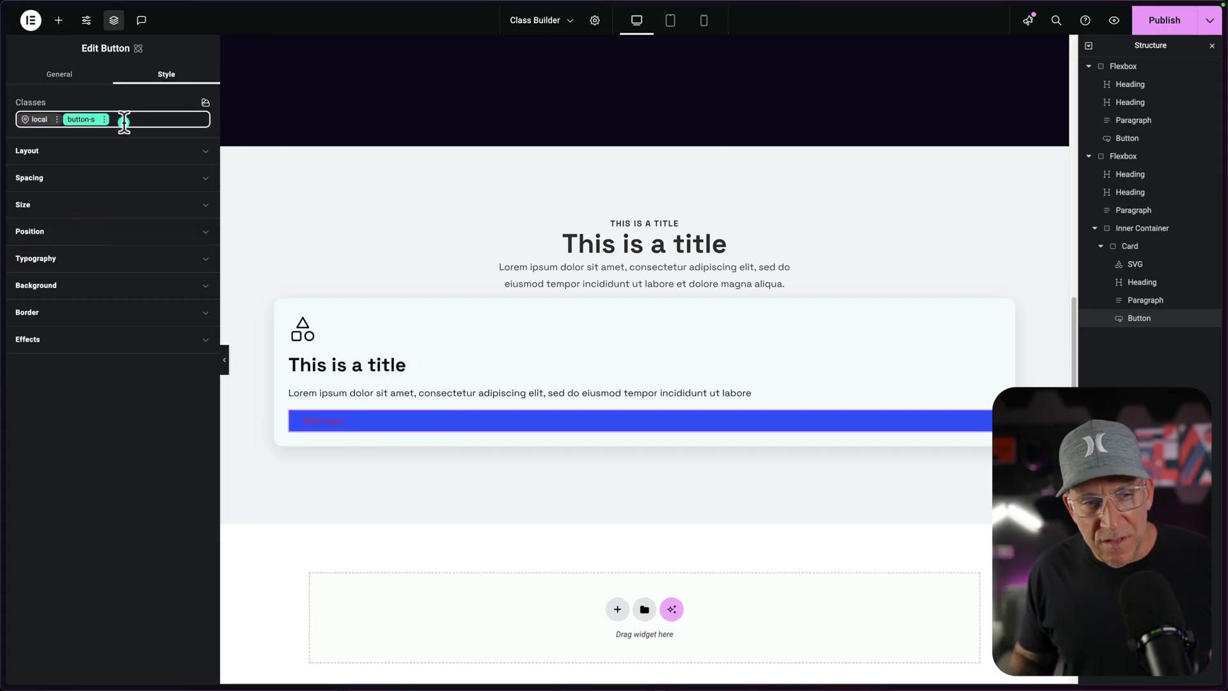
pyautogui.write('align')
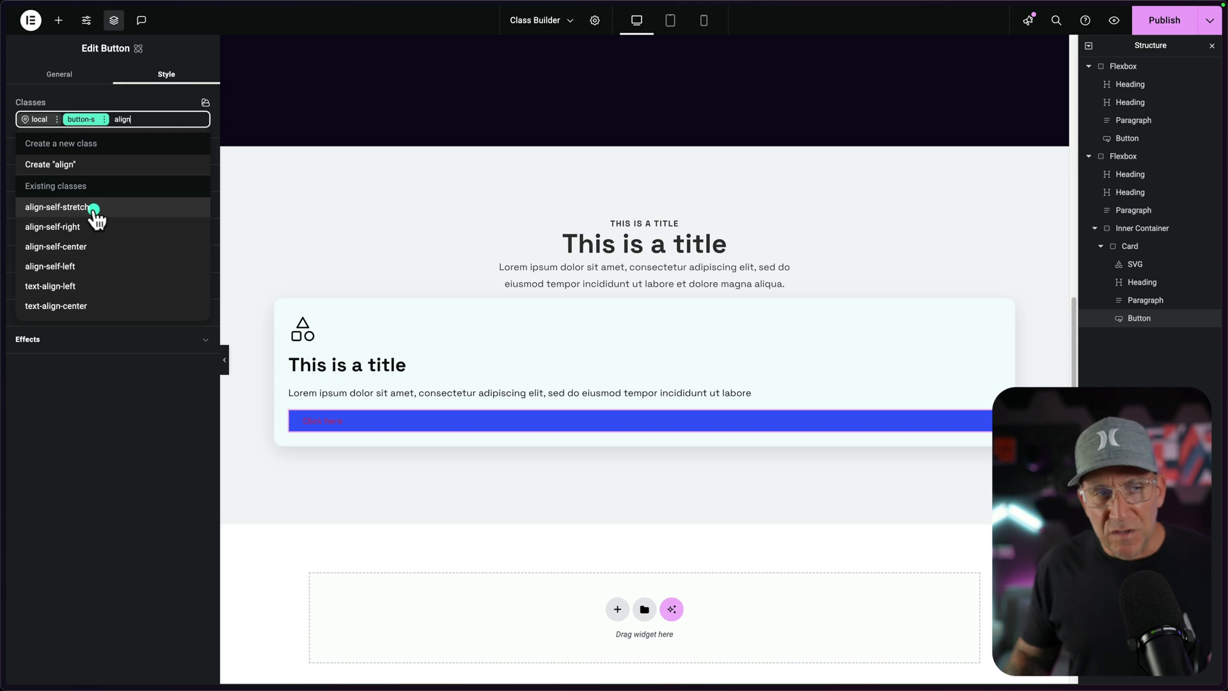
pyautogui.click(73, 266)
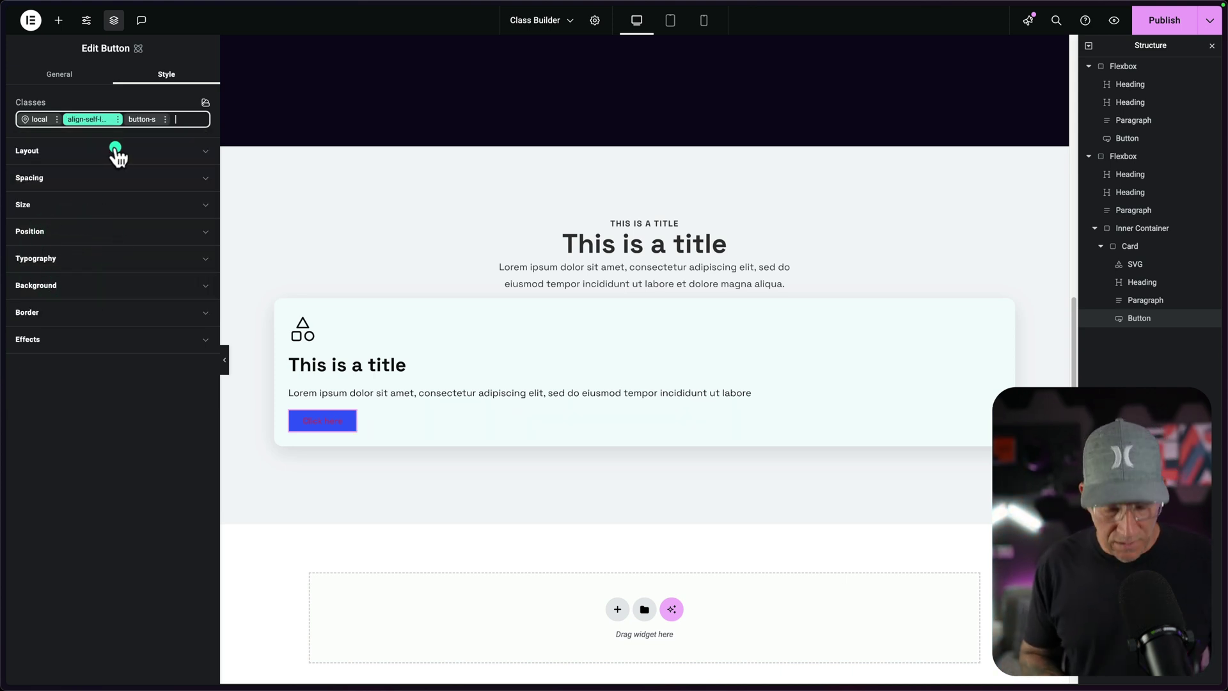
# - Add the existing background-blue and text-light classes to the card's button
pyautogui.write('back')
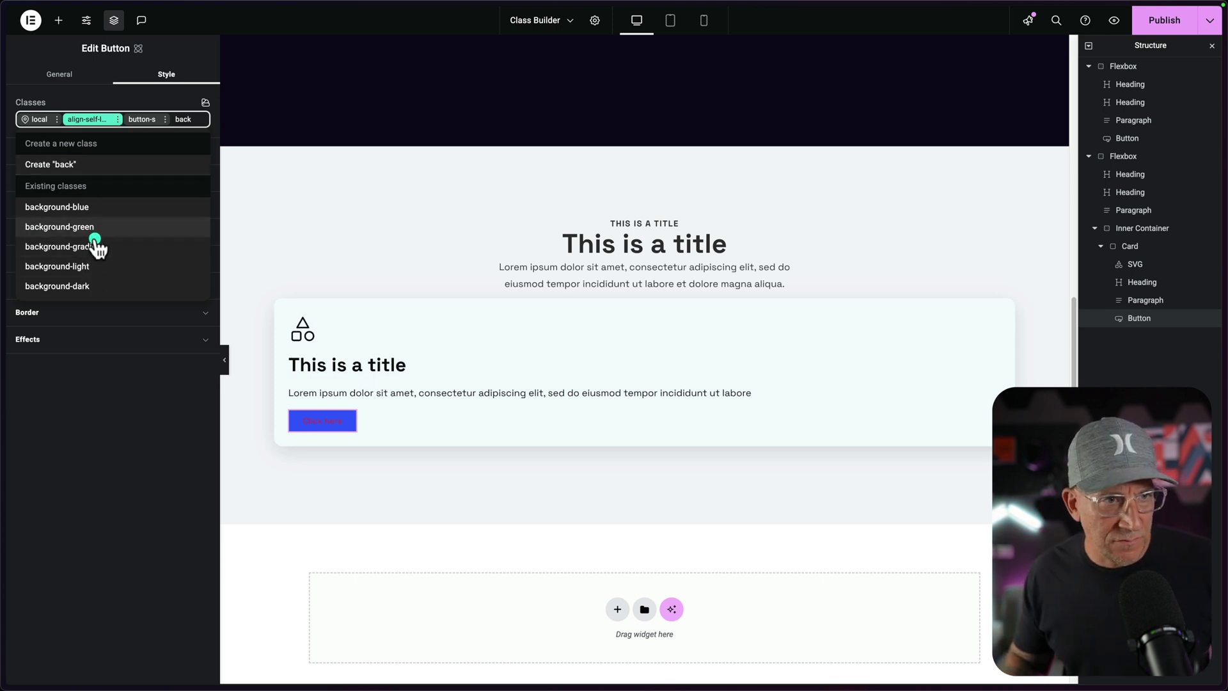
pyautogui.click(91, 207)
pyautogui.click(141, 133)
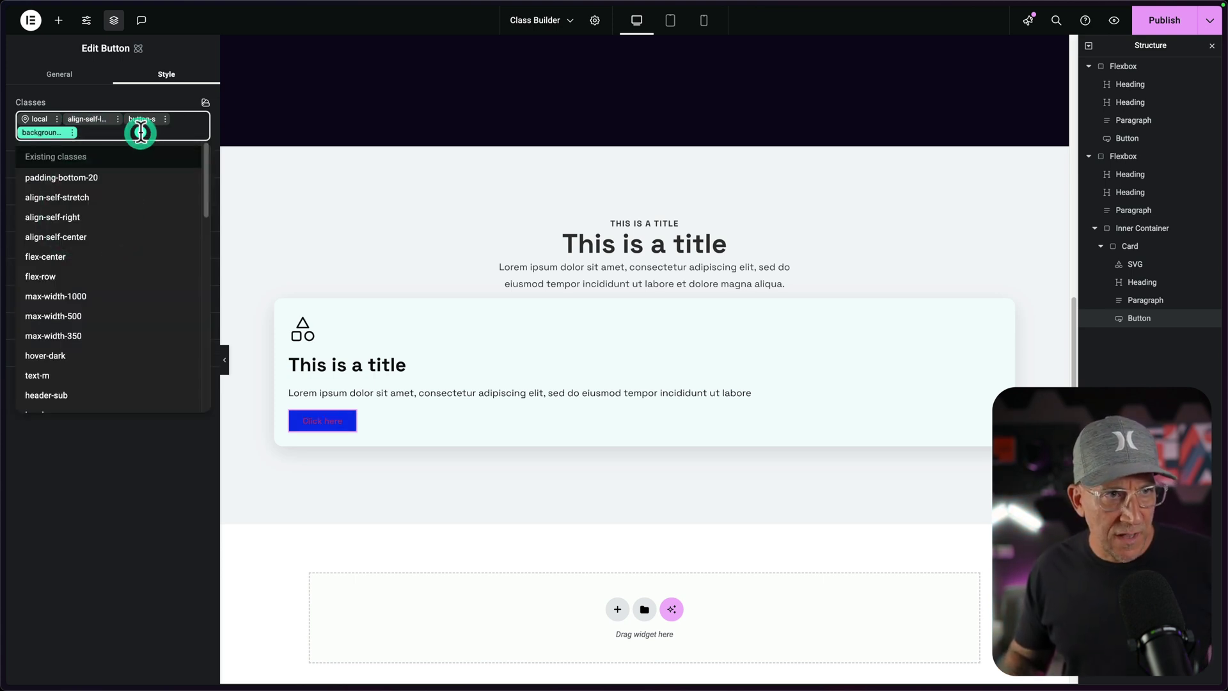
pyautogui.write('text')
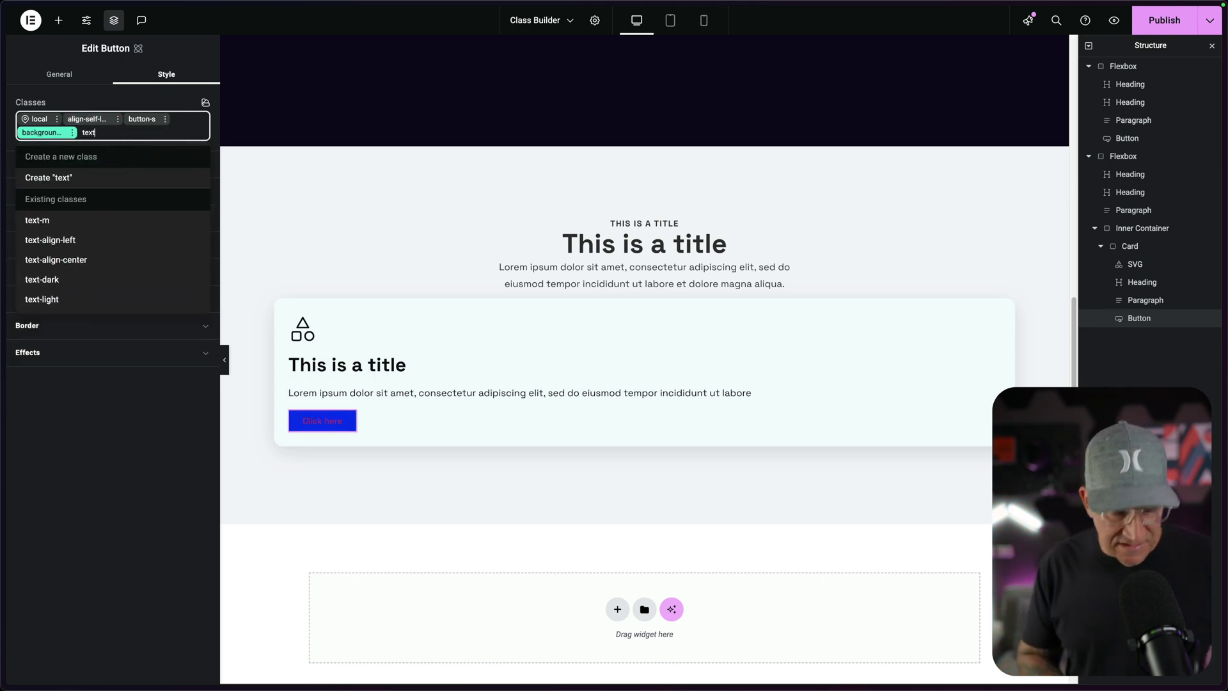
pyautogui.click(60, 299)
# - Round the card button's corners by adding the existing border-radius-m class to it
pyautogui.click(137, 135)
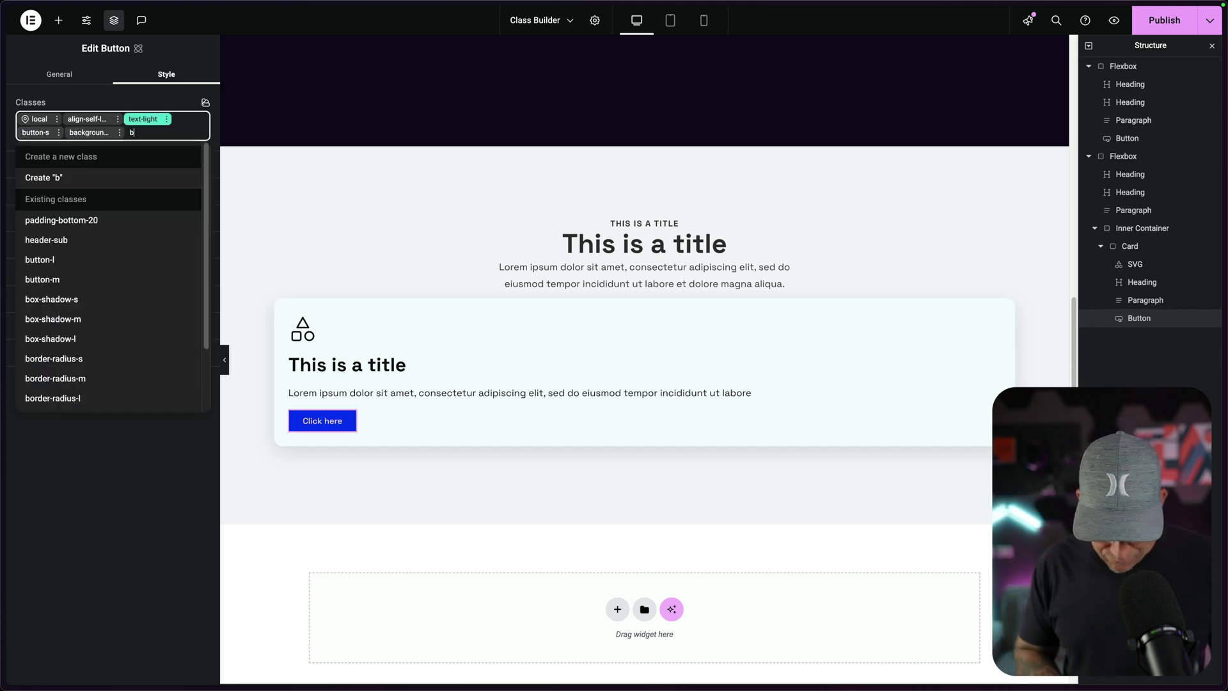
pyautogui.write('bor')
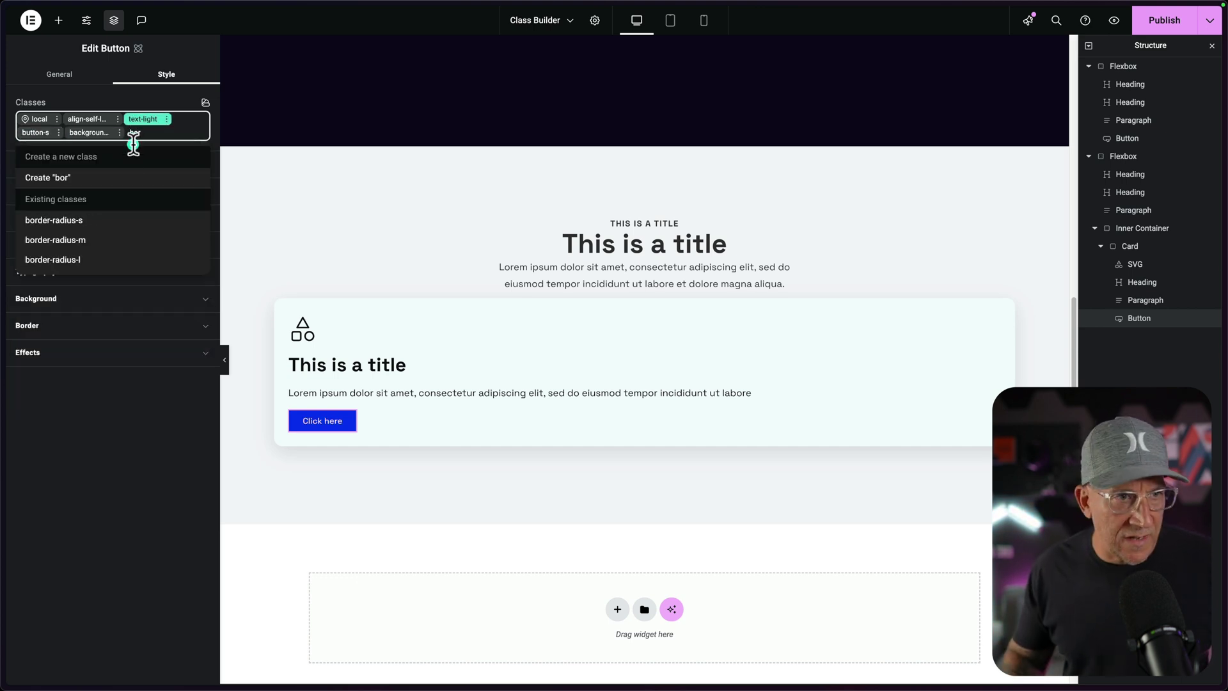
pyautogui.click(97, 240)
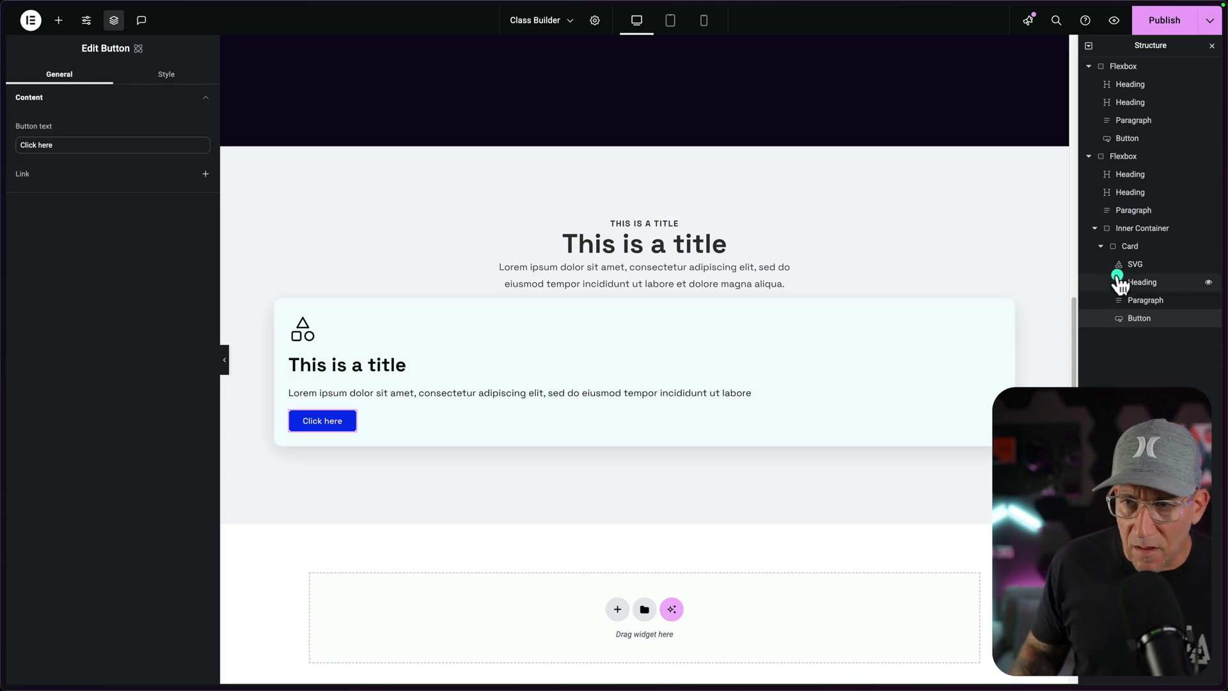
# - Duplicate the finished Card twice so the inner container holds three cards
pyautogui.click(1119, 247)
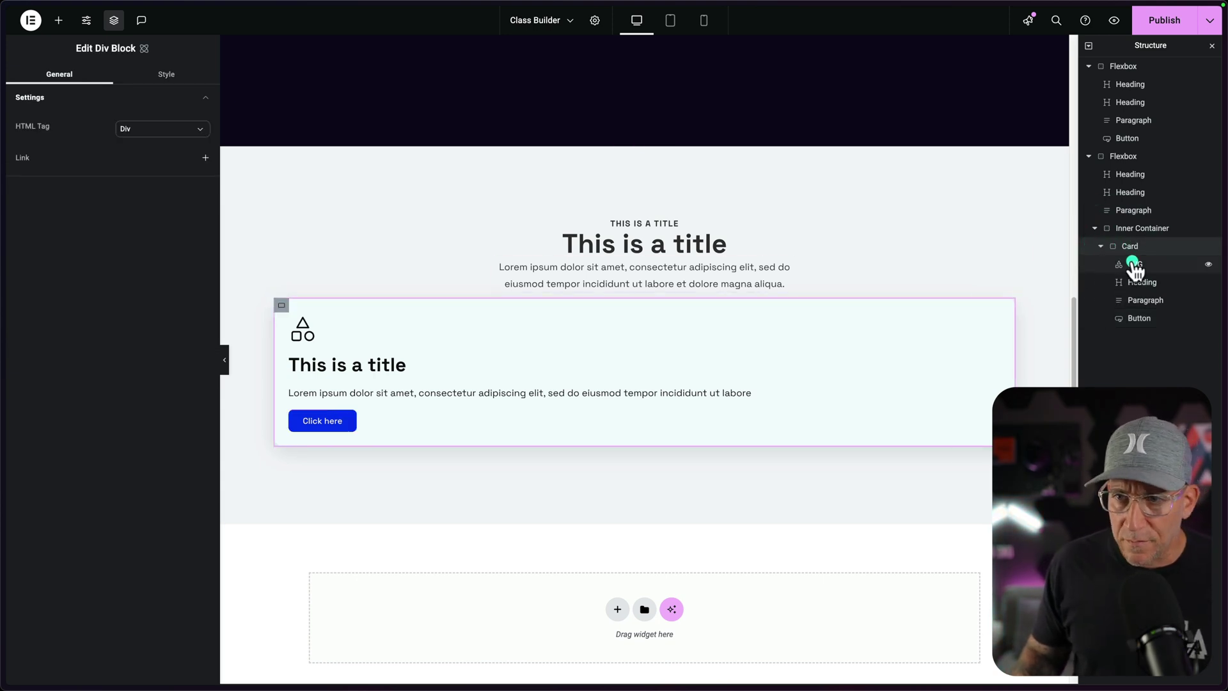
pyautogui.rightClick(1121, 255)
pyautogui.click(1117, 277)
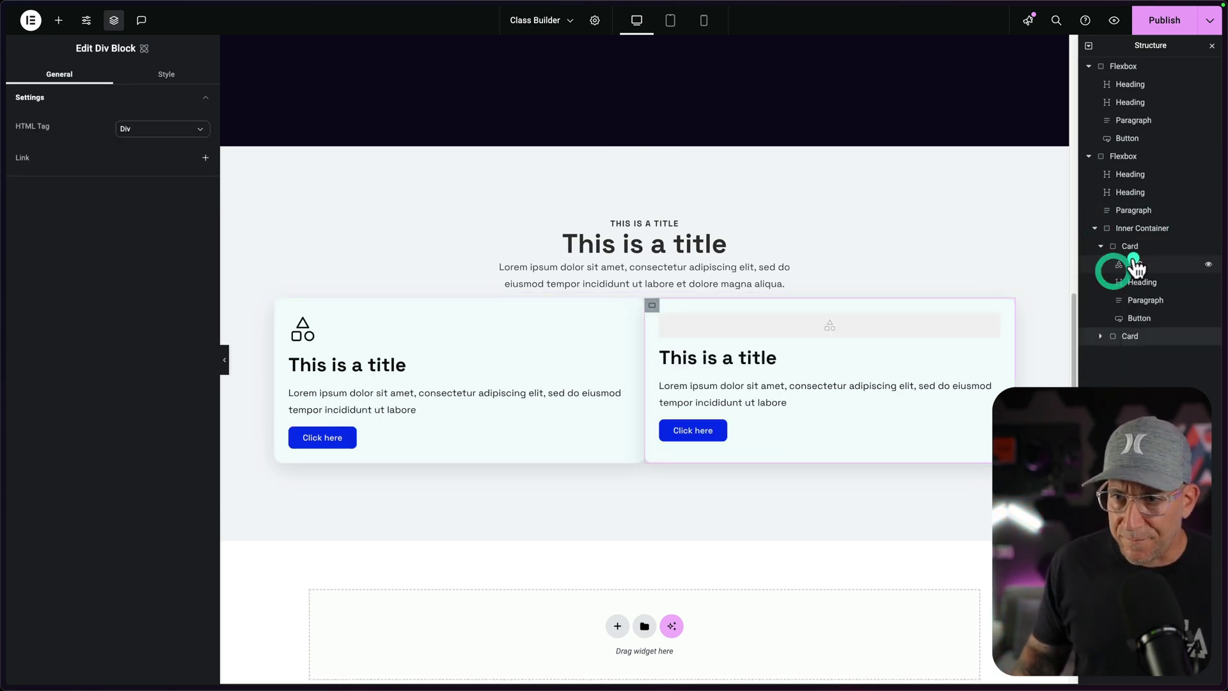
pyautogui.rightClick(1123, 247)
pyautogui.click(1104, 279)
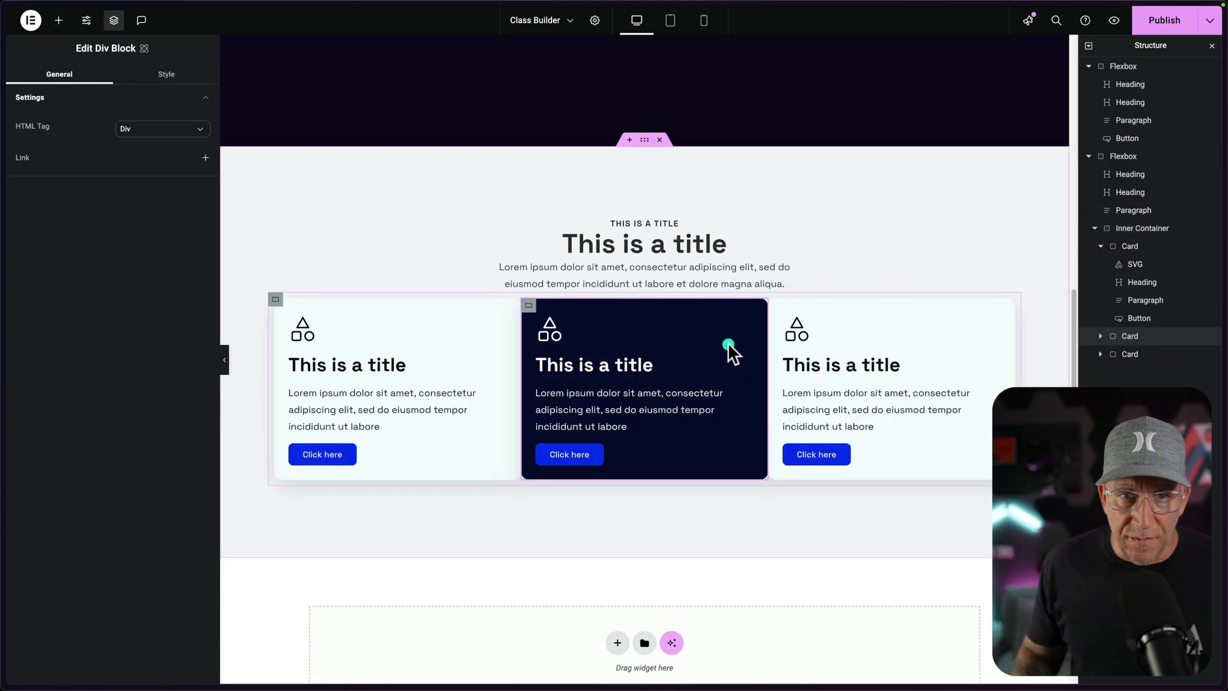
# - Apply the existing gap-m class to the Inner Container that holds the cards
pyautogui.click(1131, 230)
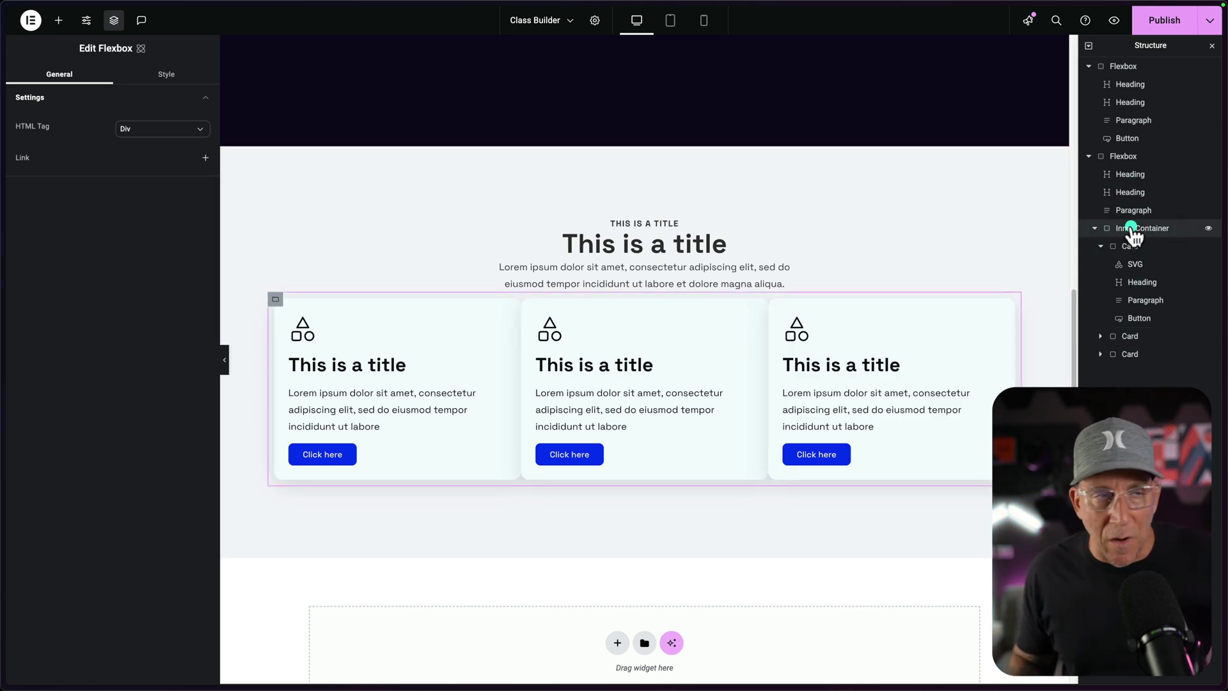
pyautogui.click(167, 77)
pyautogui.click(126, 118)
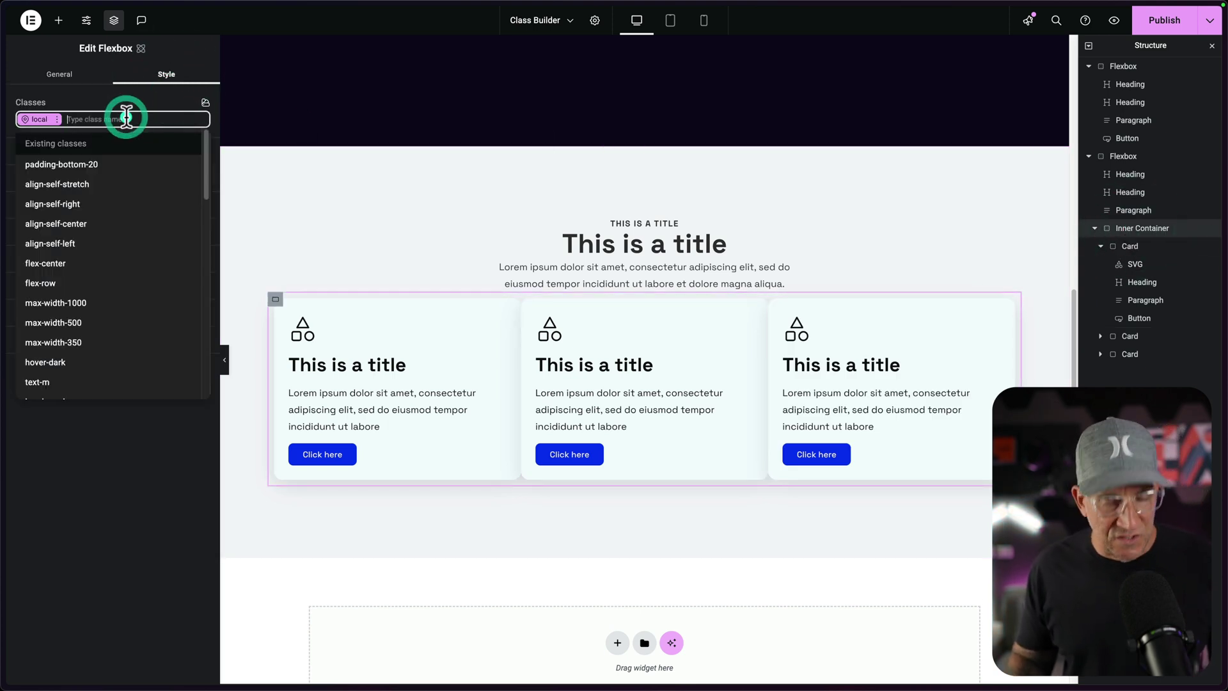
pyautogui.write('gap')
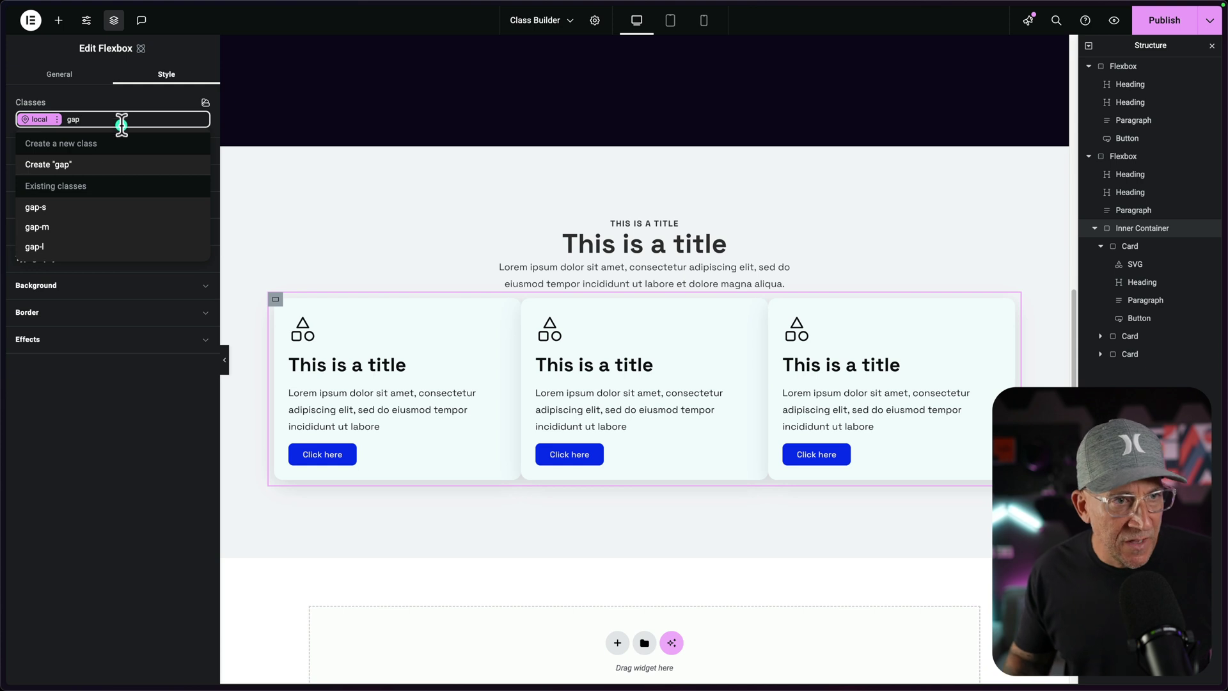
pyautogui.click(45, 229)
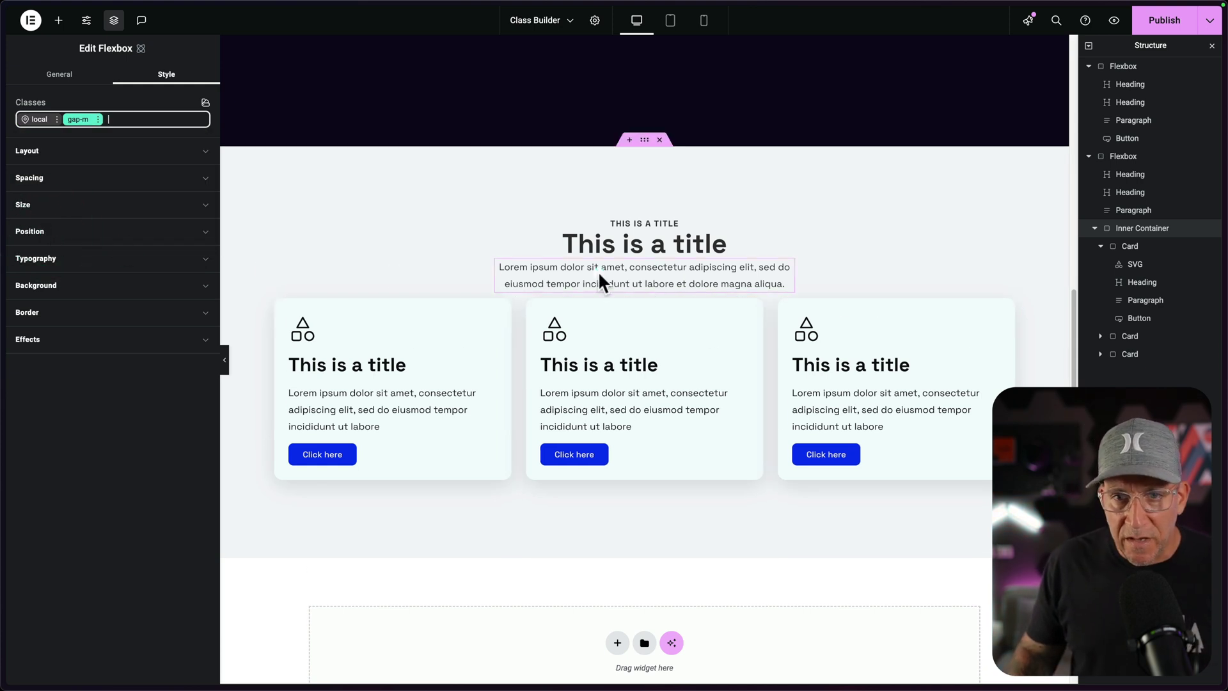
# - Add the existing gap-m class to the second section's outer Flexbox
pyautogui.click(647, 142)
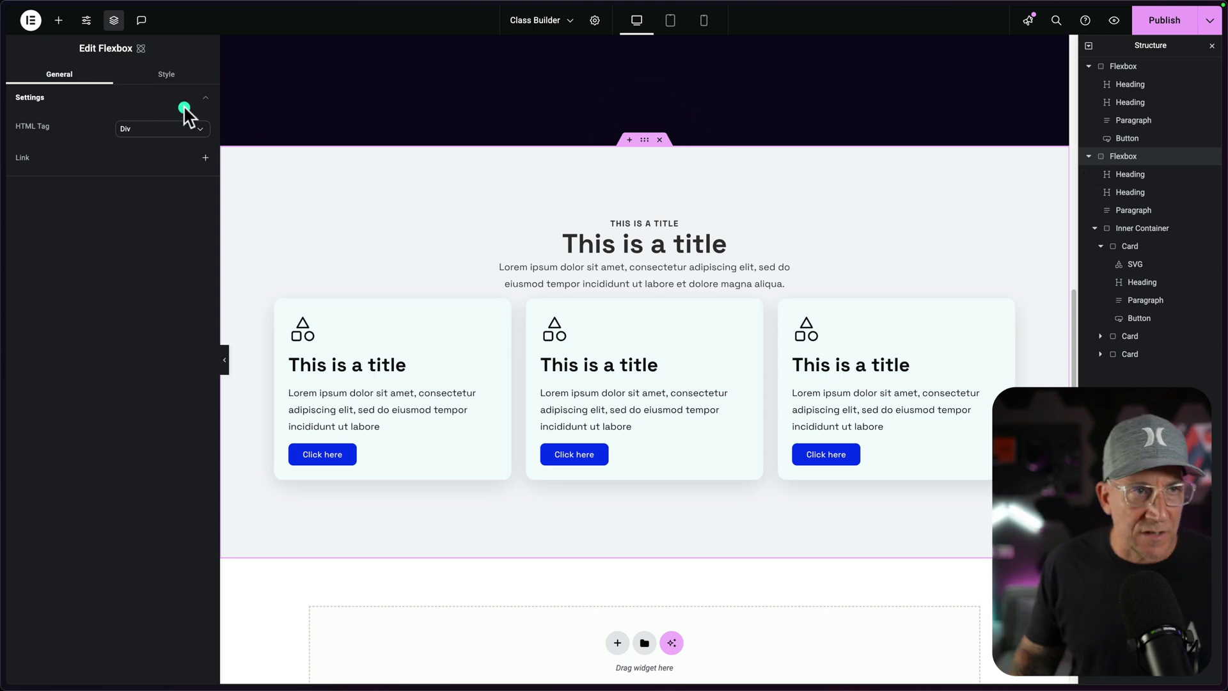
pyautogui.click(176, 64)
pyautogui.click(162, 132)
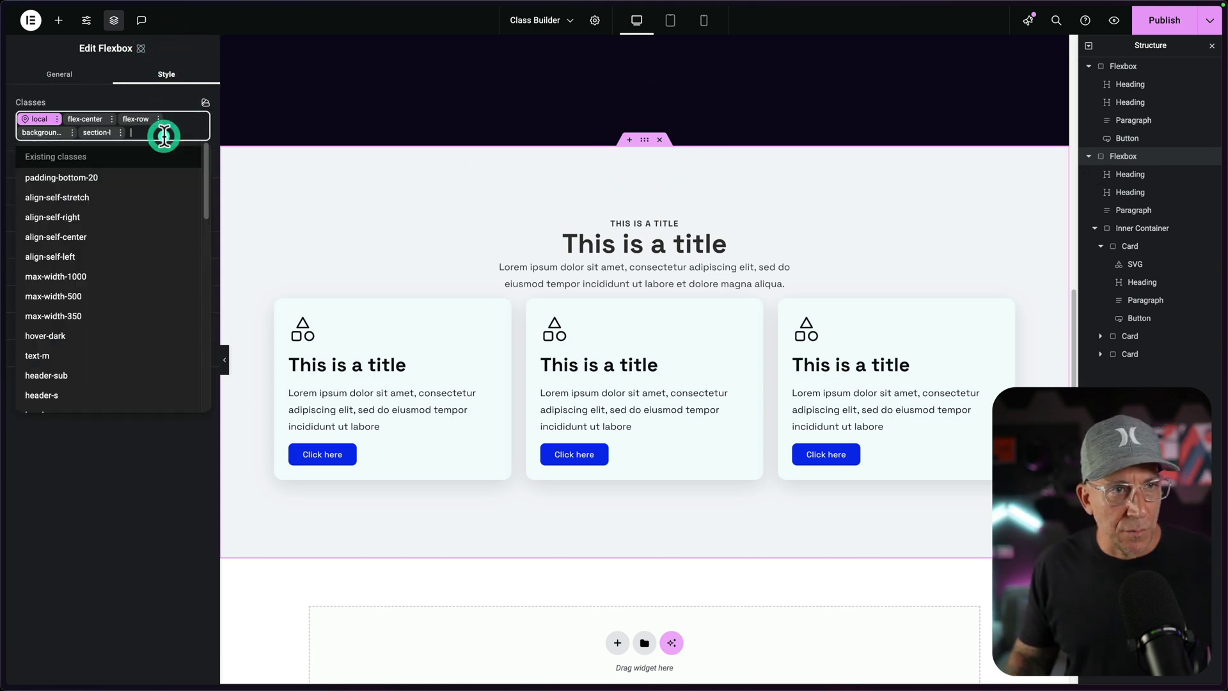
pyautogui.write('gap')
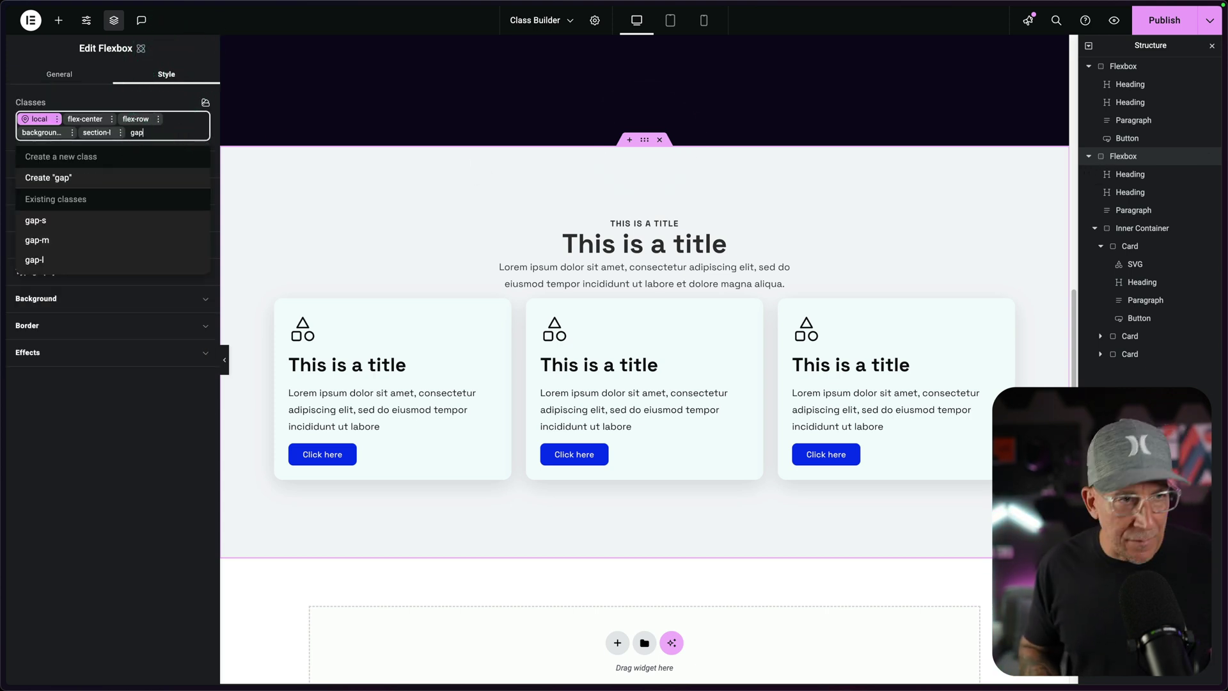
pyautogui.click(89, 240)
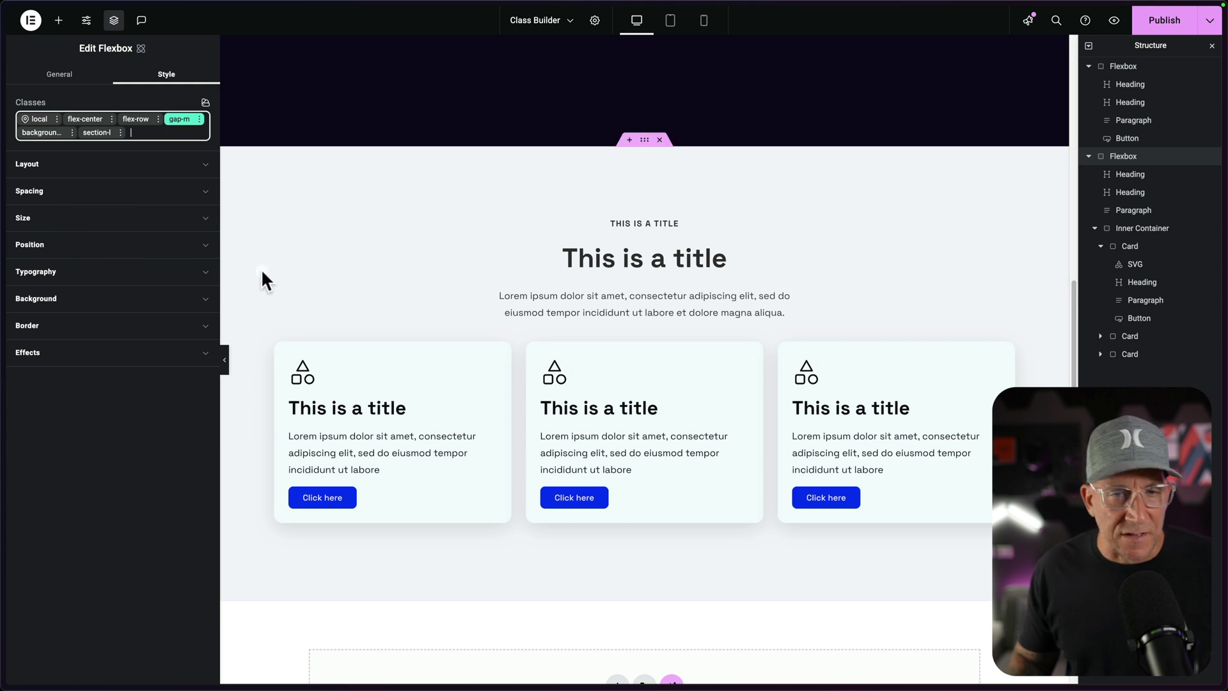
# - Add the existing padding-bottom-20 class to the second section's intro paragraph
pyautogui.click(579, 304)
pyautogui.click(161, 70)
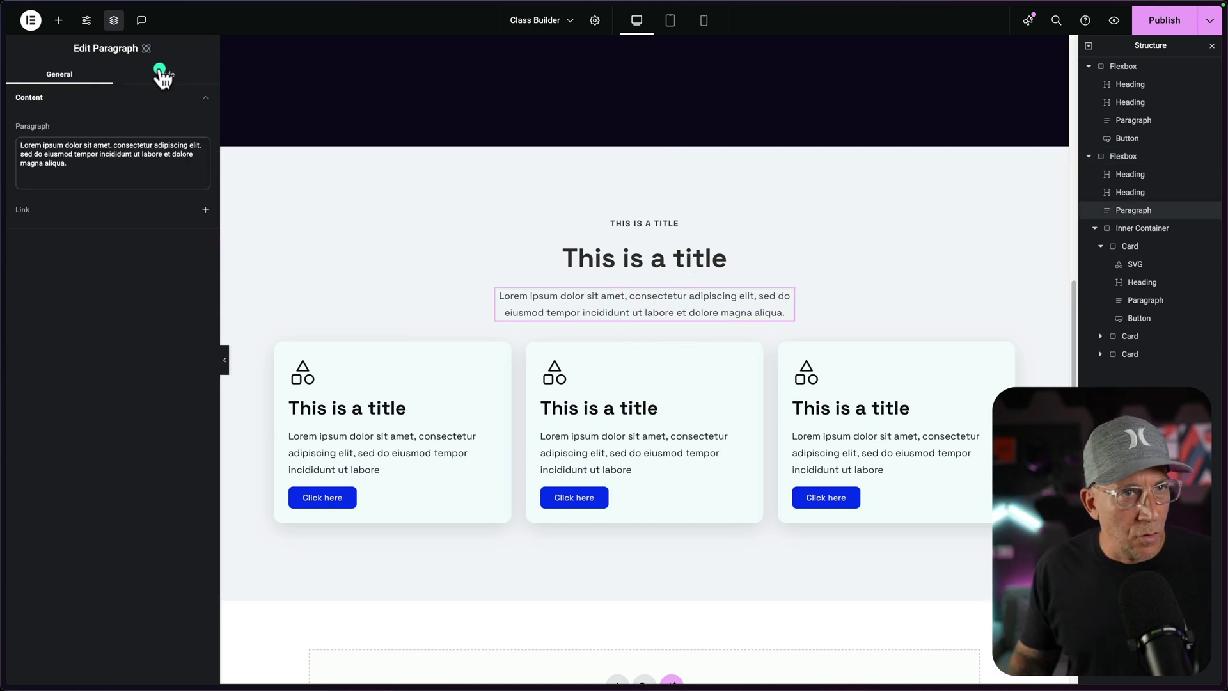
pyautogui.click(99, 128)
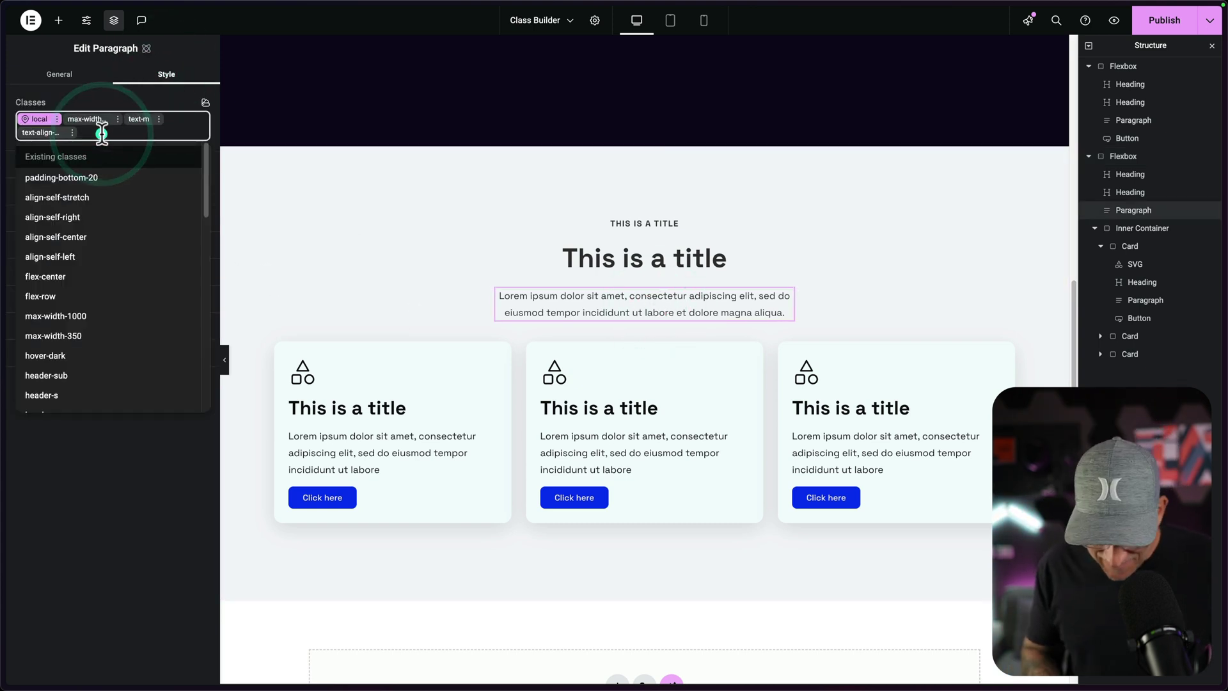
pyautogui.write('padd')
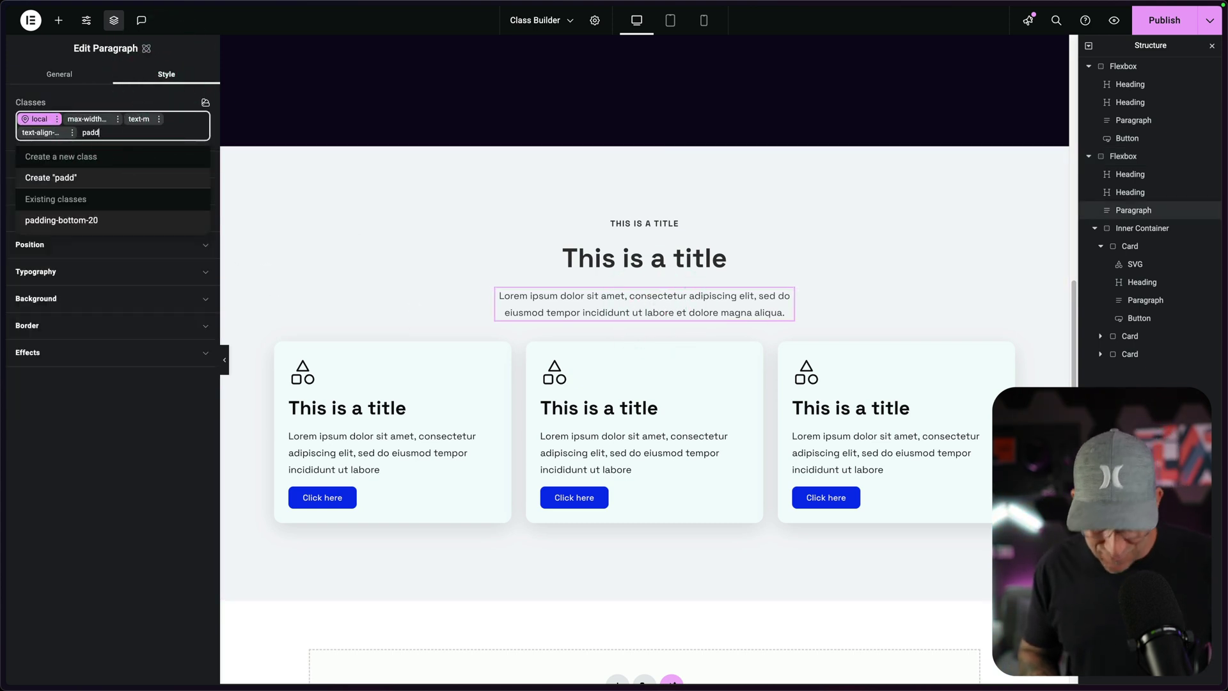
pyautogui.click(50, 220)
# - Examine the full typography settings of the intro paragraph's text-m class, including line height and spacing
pyautogui.scroll(-1, 542, 580)
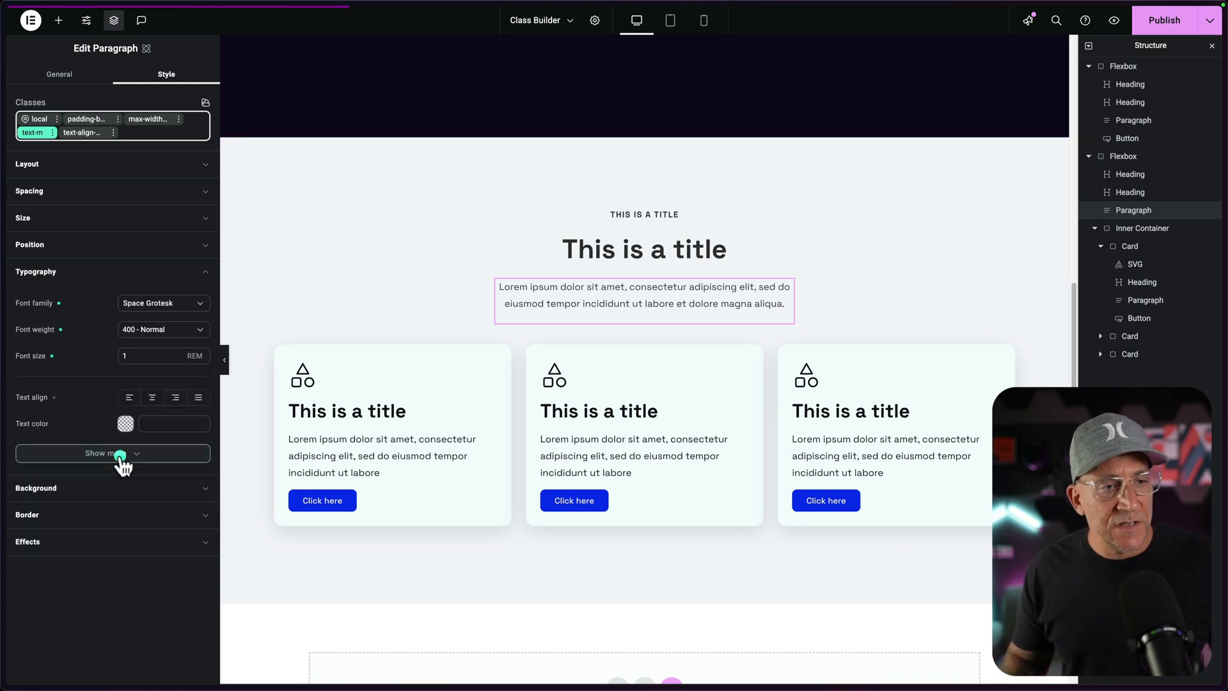
pyautogui.click(121, 454)
pyautogui.scroll(-3, 107, 481)
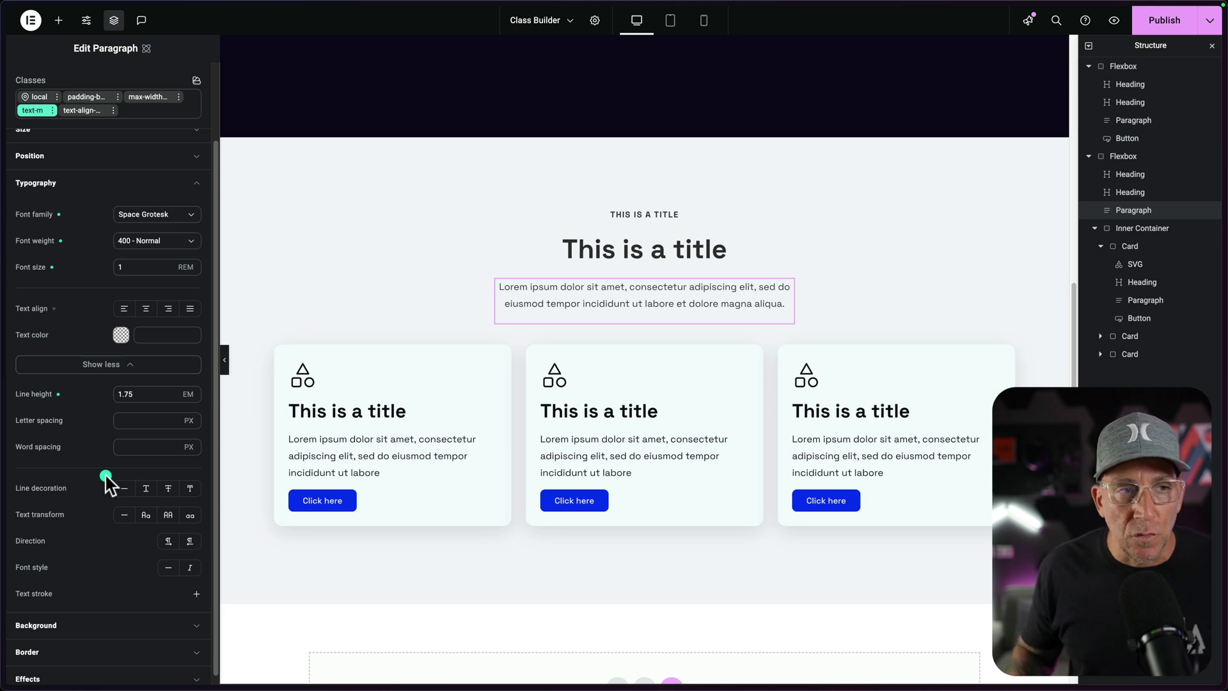
pyautogui.moveTo(217, 563); pyautogui.dragTo(153, 495)
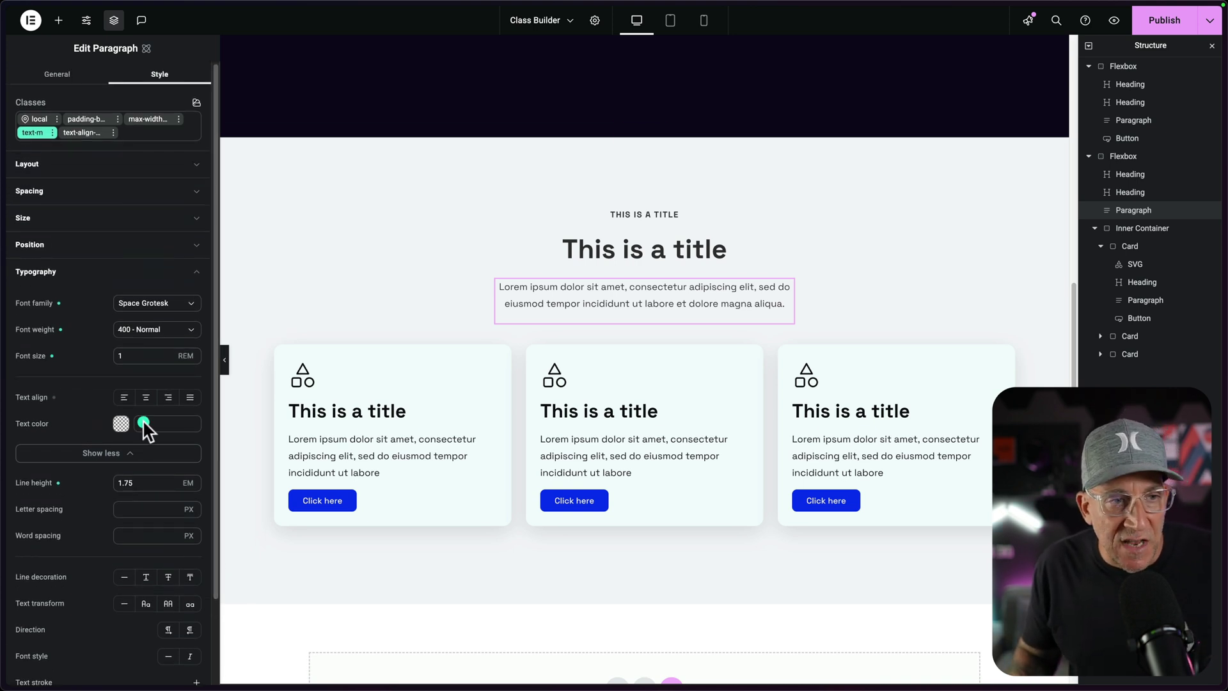